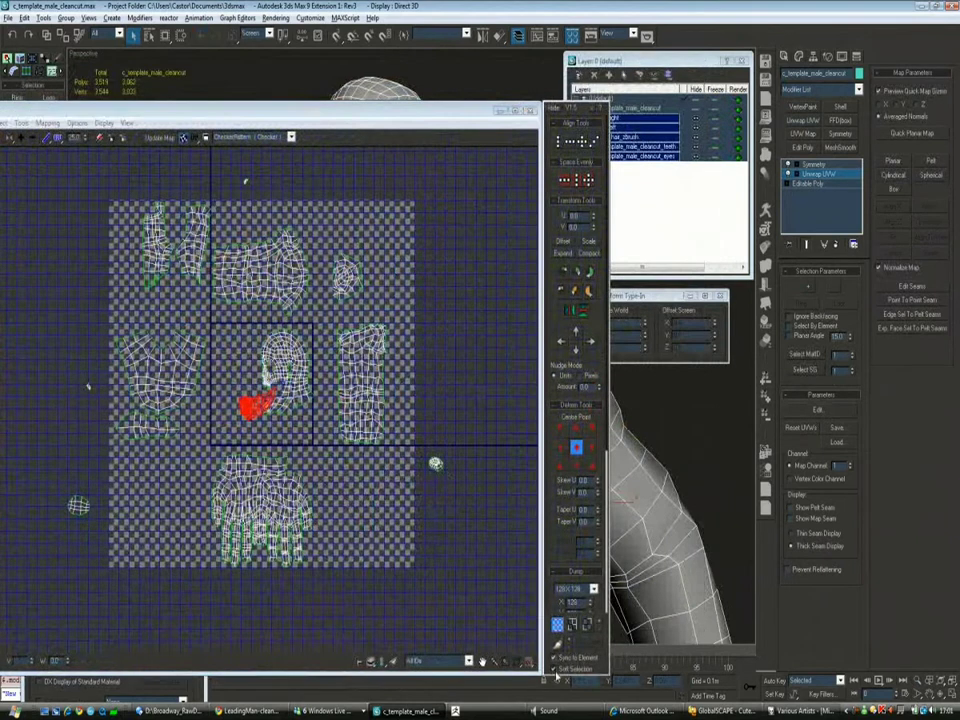
Move the round eye UV shell from outside the texture square to beside the head shell
drag(370, 113, 359, 288)
click(268, 546)
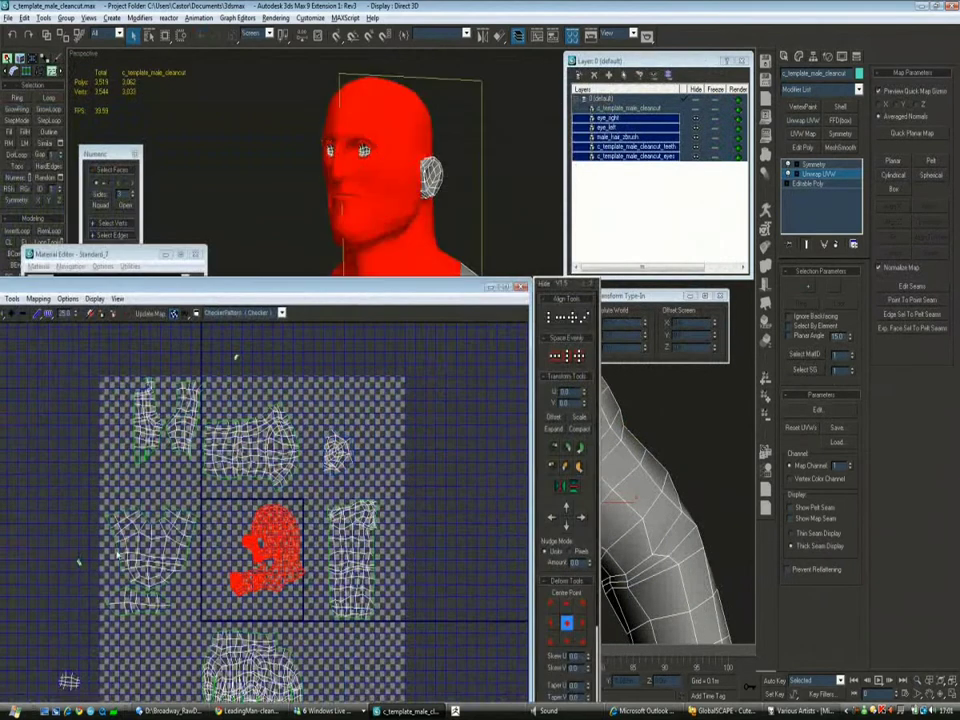
click(311, 497)
middle_drag(320, 500, 381, 433)
click(142, 494)
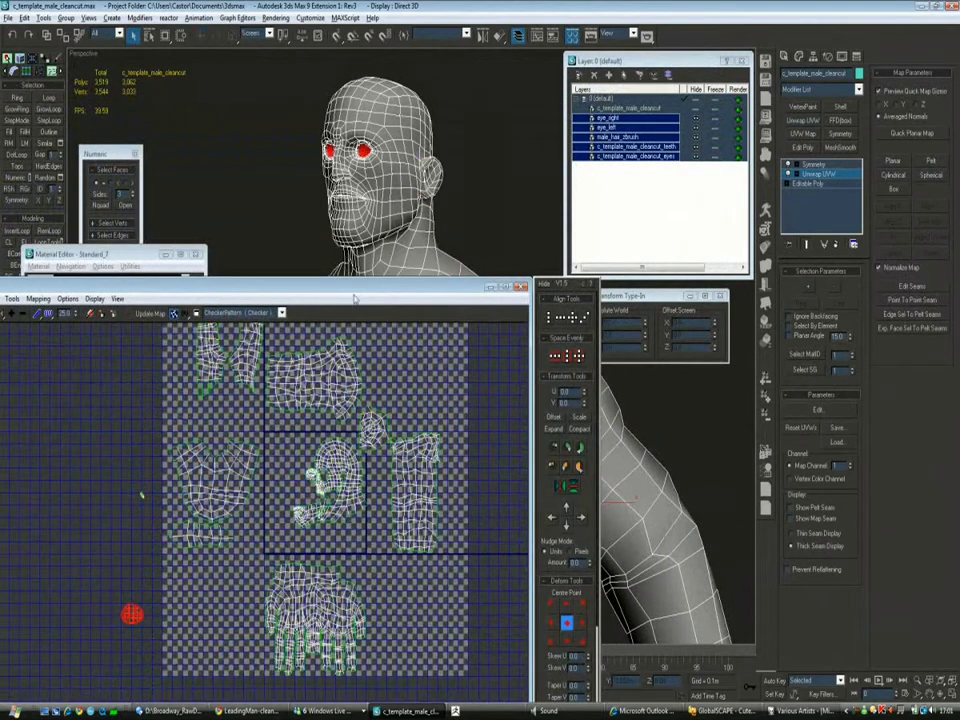
drag(132, 615, 279, 482)
scroll(260, 470, up, 3)
click(430, 470)
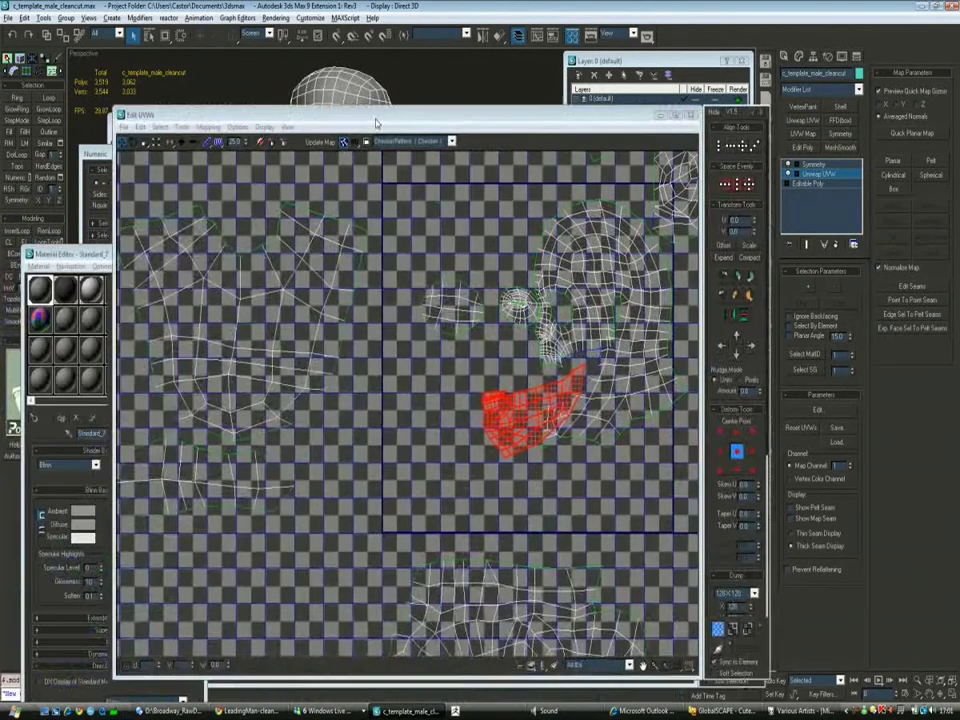
Save the UV layout as male_cleancut_UV in a new UVs folder inside the Templates folder
click(135, 122)
click(145, 152)
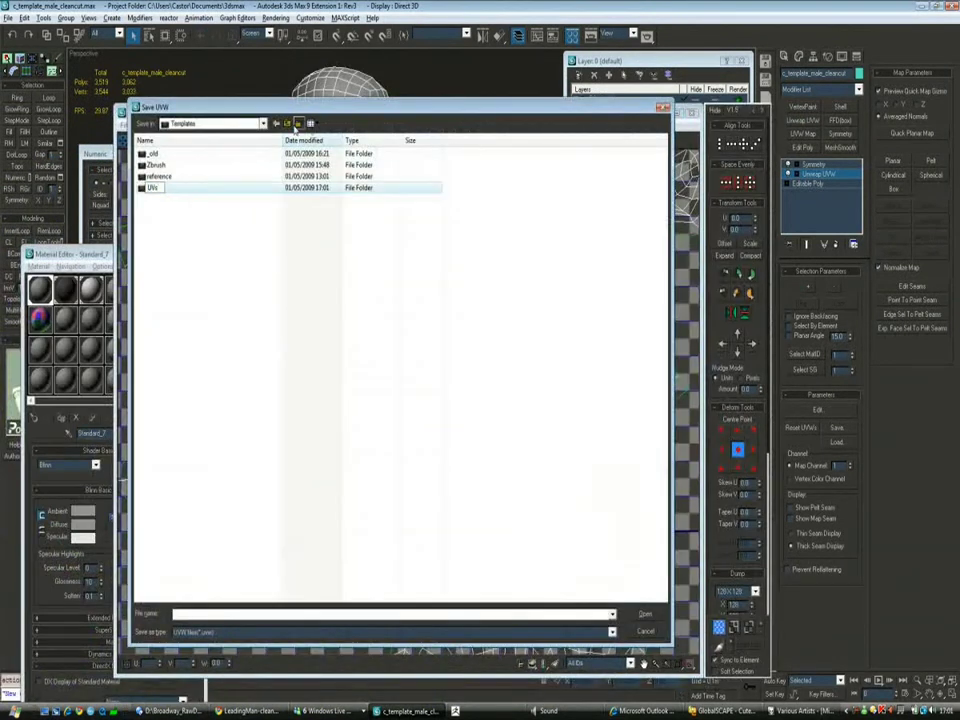
double_click(158, 187)
text(male_cleancut_UV)
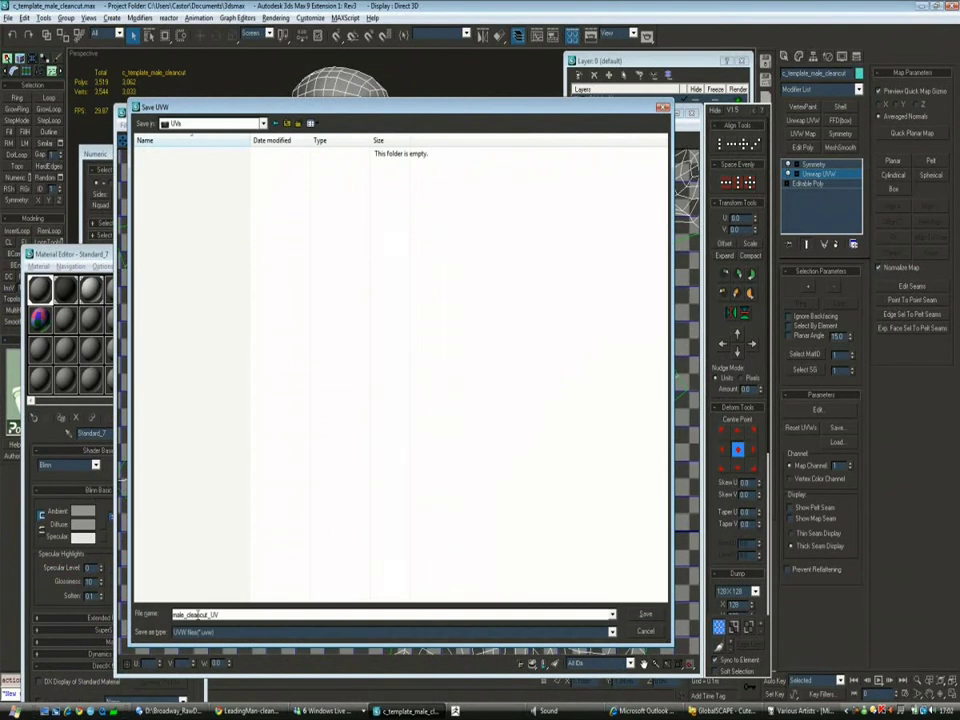
key(Return)
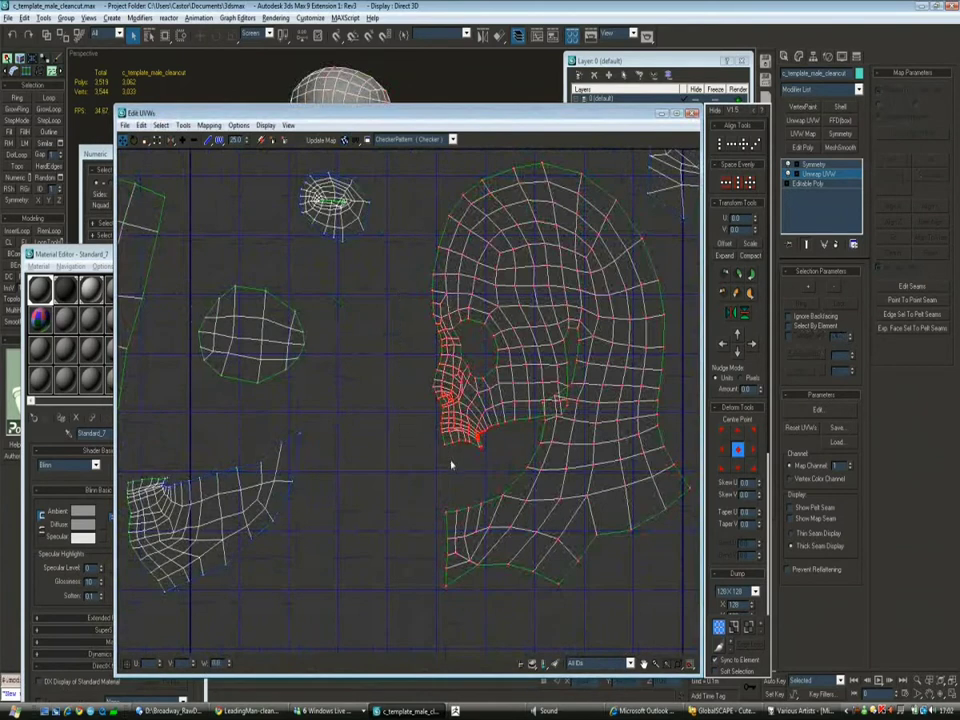
Relax the head shell with the Relax tool set to Relax By Edge Angles
scroll(451, 464, up, 2)
click(183, 125)
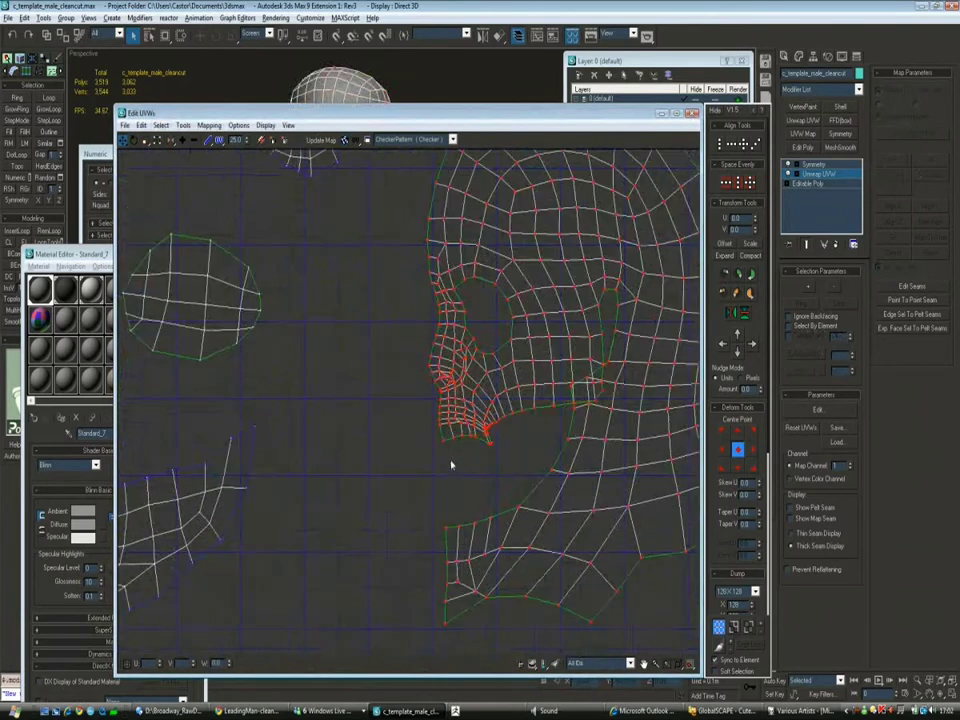
click(199, 315)
drag(407, 521, 407, 521)
click(160, 157)
click(183, 177)
Straighten the face profile vertices along the head shell's front edge into one vertical line
scroll(385, 325, up, 3)
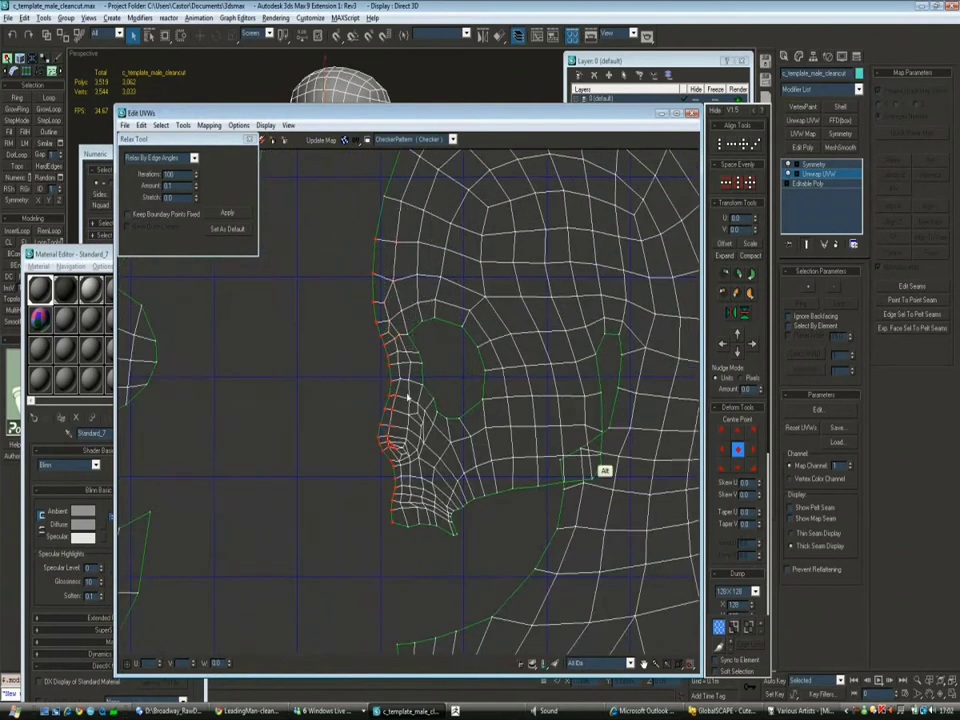
scroll(388, 437, up, 2)
scroll(392, 339, down, 3)
scroll(429, 358, up, 3)
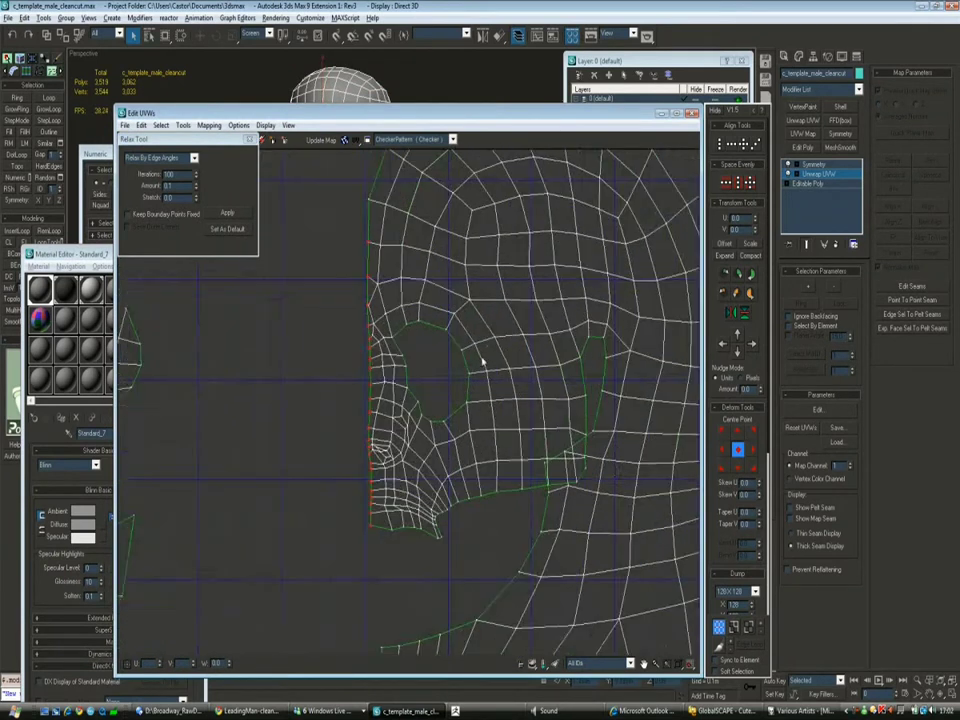
scroll(454, 354, down, 2)
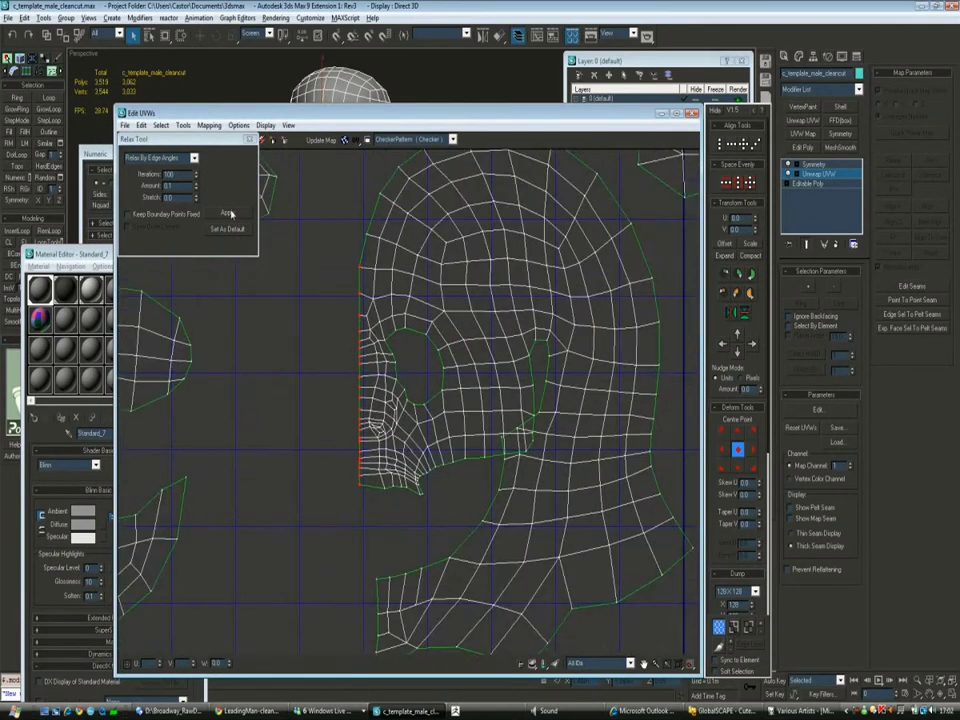
Switch the Relax tool's method to Relax By Face Angles for the head shell
click(180, 158)
click(175, 168)
scroll(407, 369, down, 3)
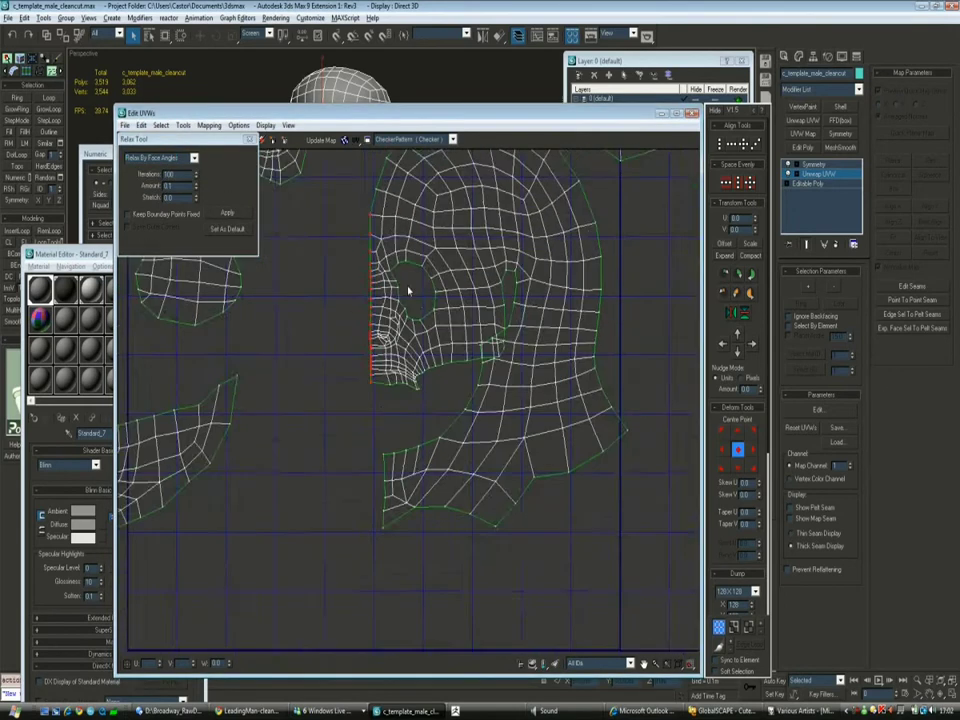
Locate the inner upper-lip faces on the model and move the upper lip's lower boundary vertices down in the UV layout
drag(382, 123, 680, 103)
scroll(340, 370, up, 6)
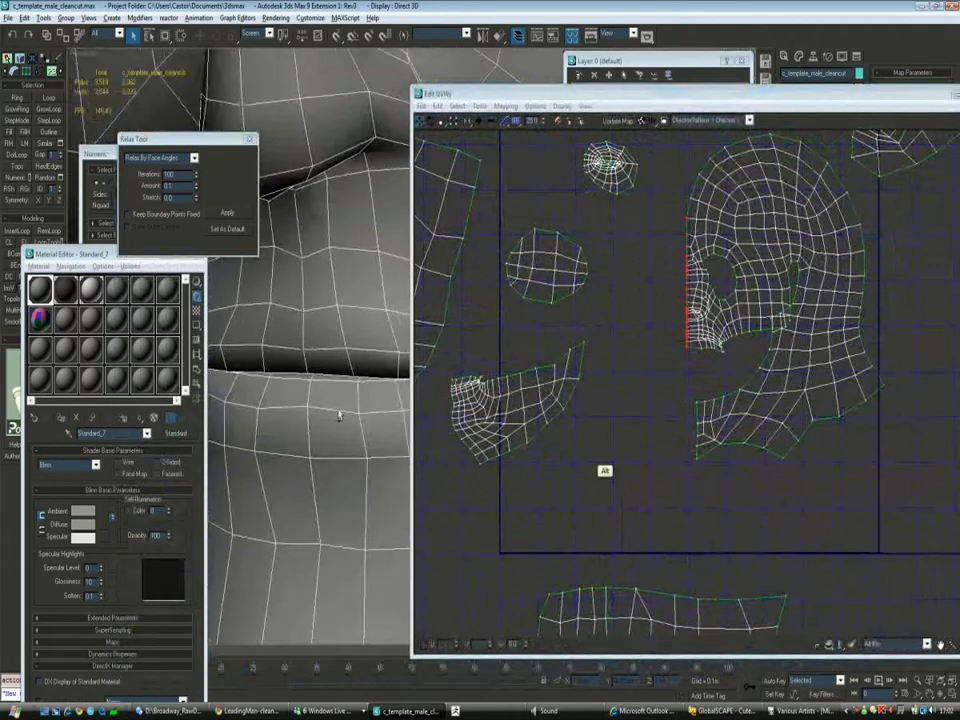
scroll(350, 377, up, 3)
scroll(632, 386, up, 5)
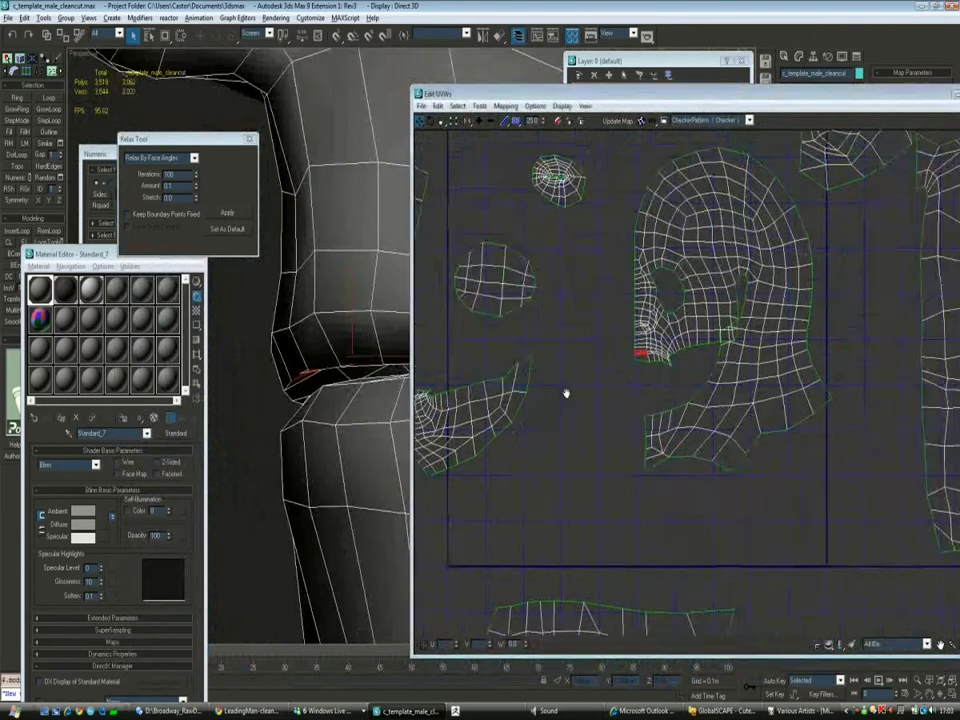
scroll(546, 399, up, 2)
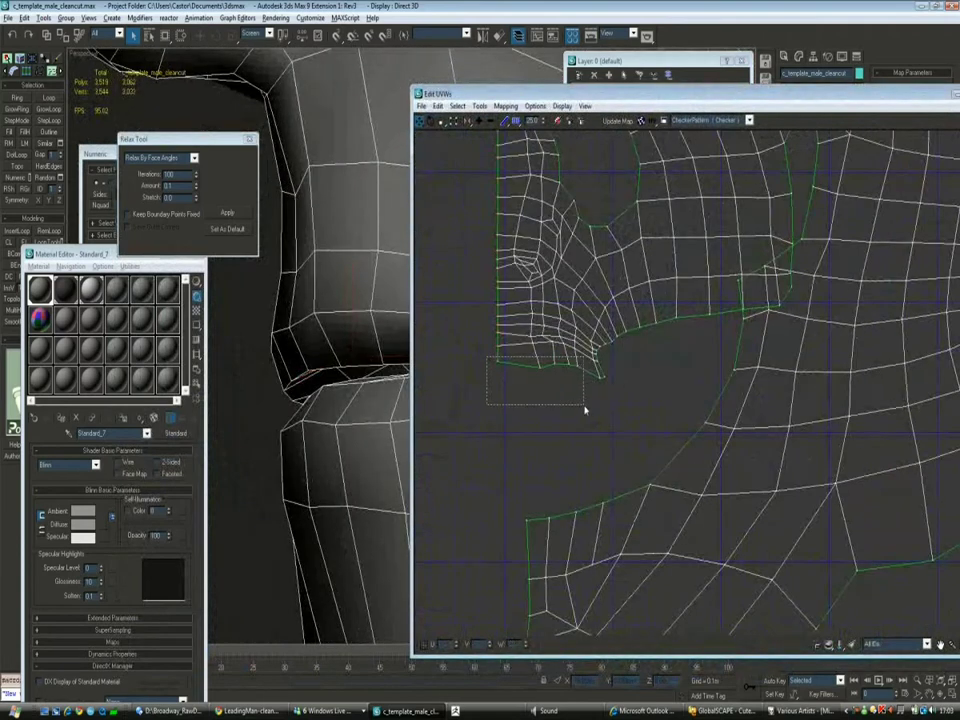
drag(590, 404, 590, 404)
scroll(480, 398, up, 2)
scroll(480, 365, down, 5)
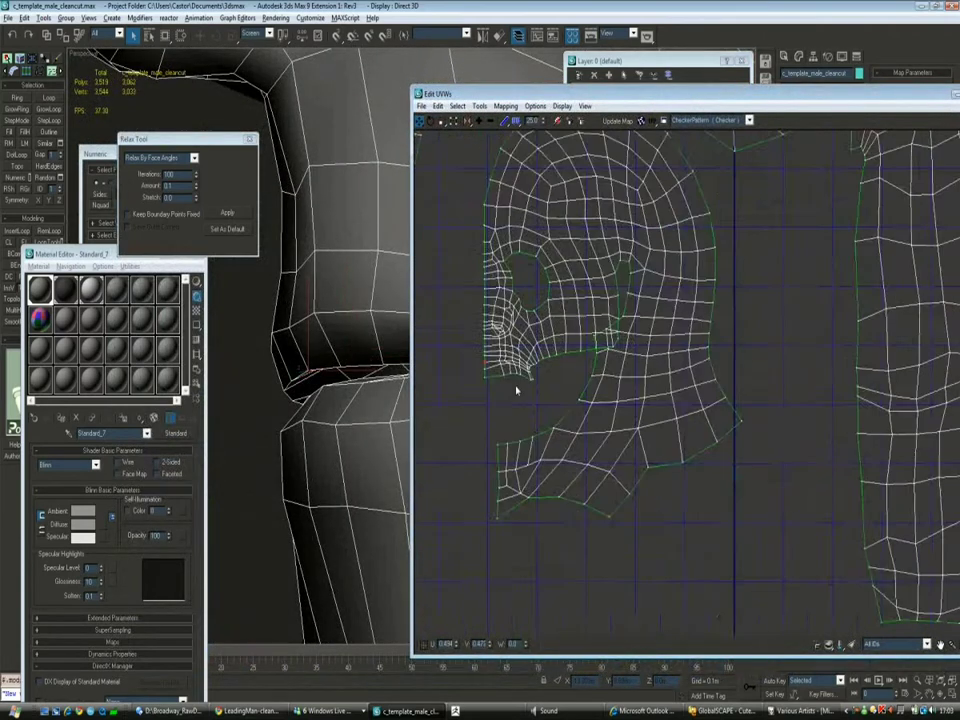
Straighten the front neck edge vertically in line with the face profile and relax the neck area by face angles
scroll(358, 350, down, 5)
scroll(354, 354, down, 2)
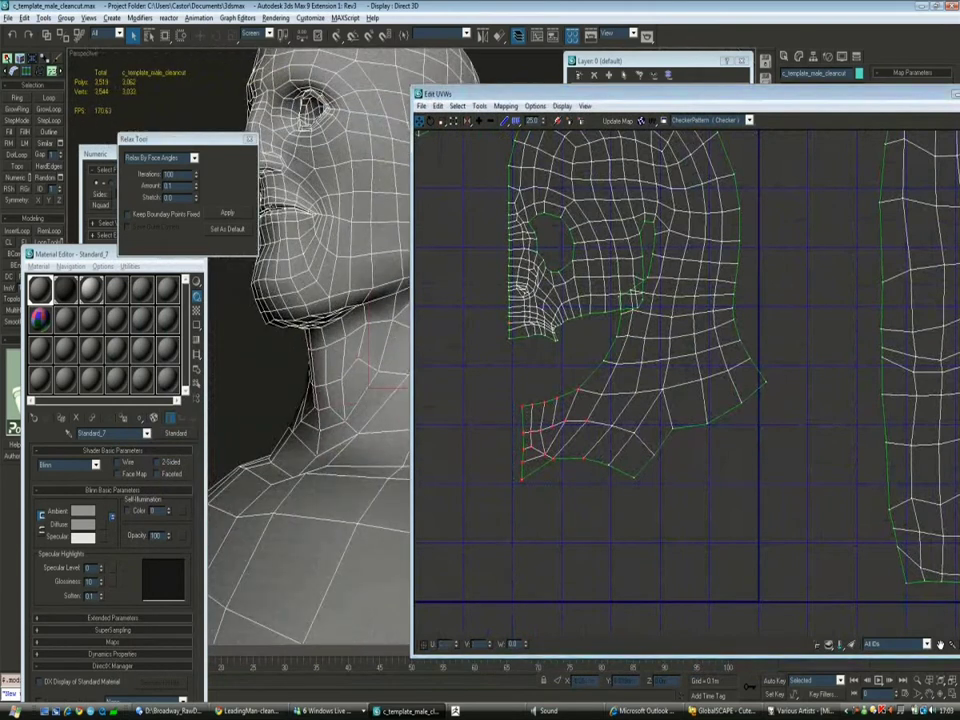
key(ctrl+z)
middle_drag(520, 444, 533, 418)
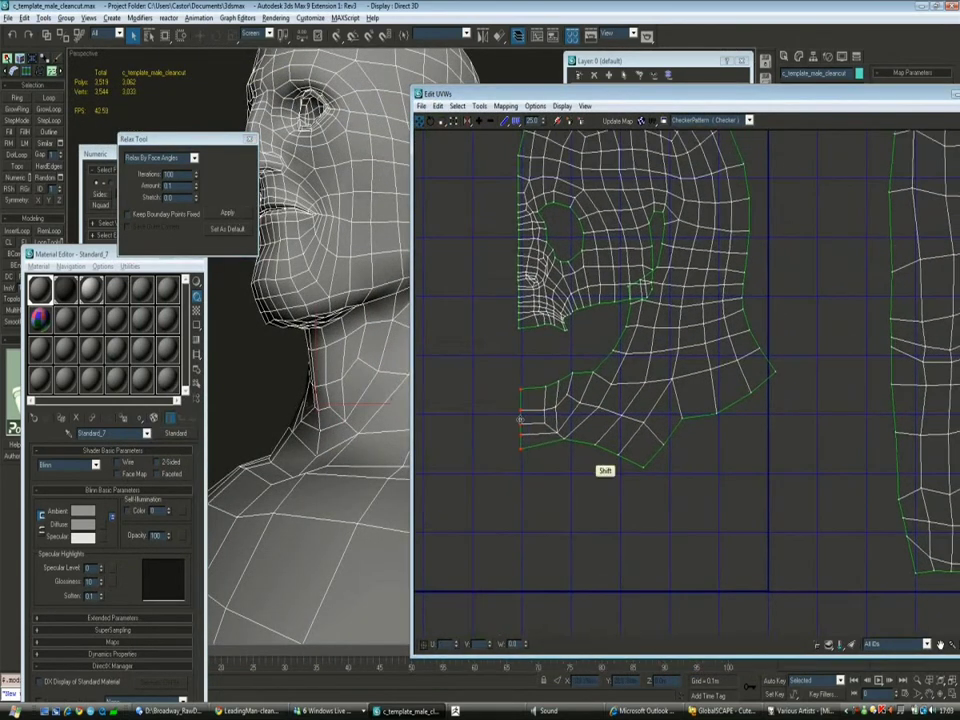
click(228, 213)
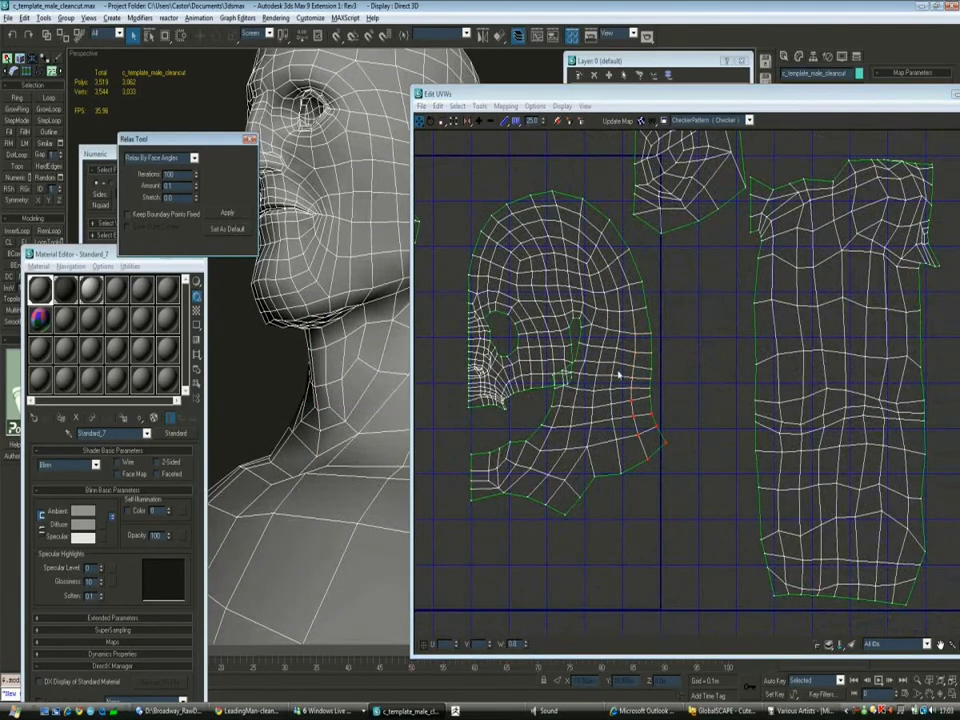
Configure soft selection for the vertices below the ear: UV space, falloff 0.02 and edge distance 16
scroll(545, 474, up, 5)
drag(600, 93, 450, 65)
drag(875, 385, 837, 147)
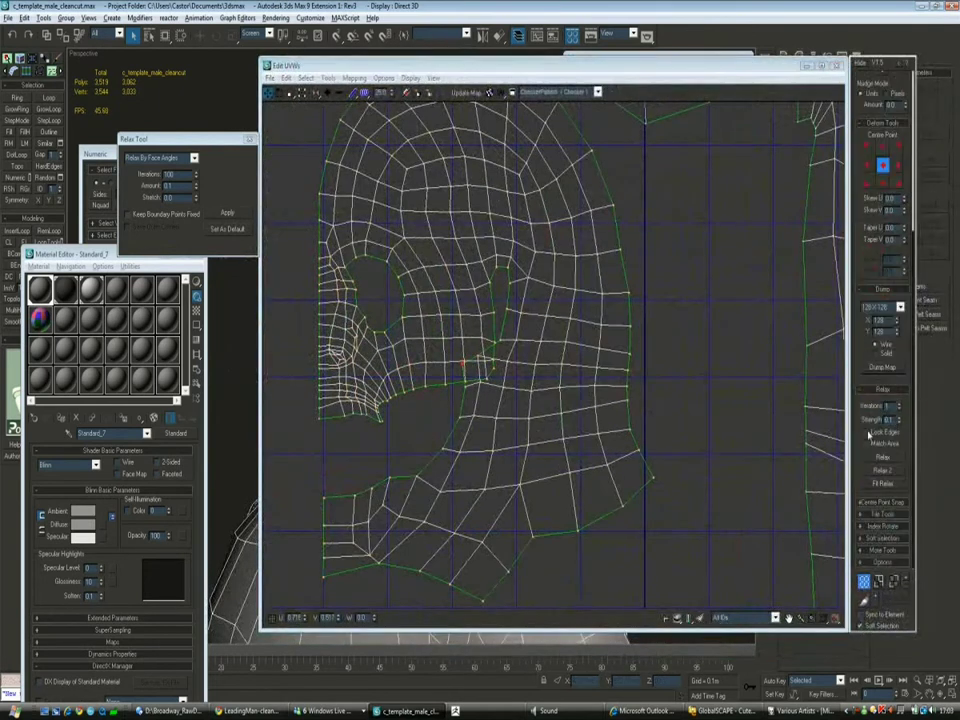
click(878, 539)
scroll(890, 512, down, 1)
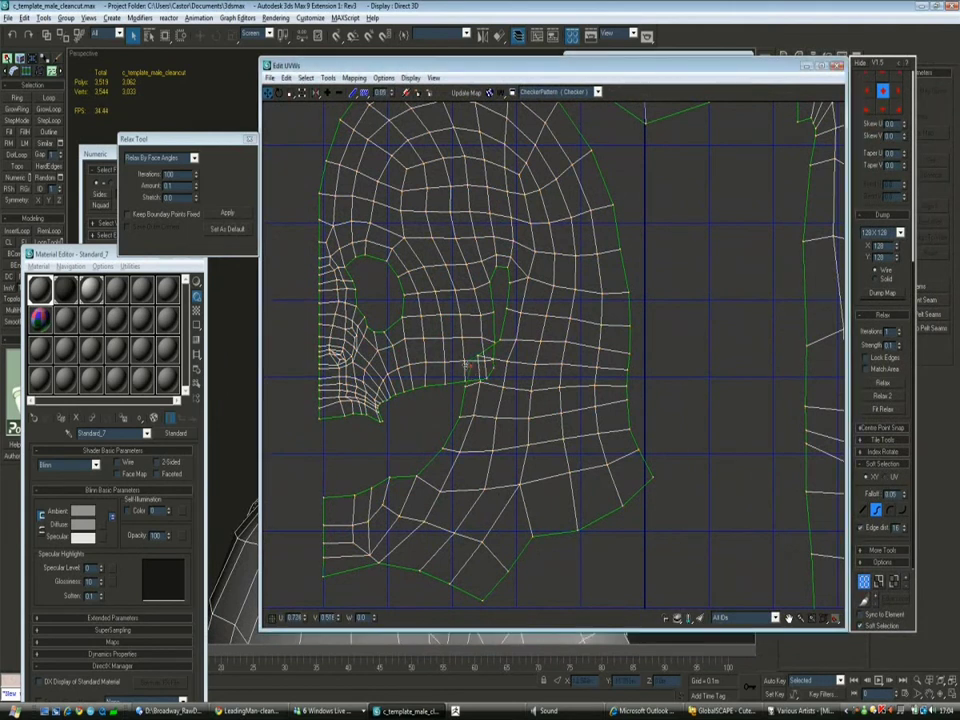
scroll(460, 376, down, 5)
scroll(604, 470, up, 2)
drag(905, 495, 902, 488)
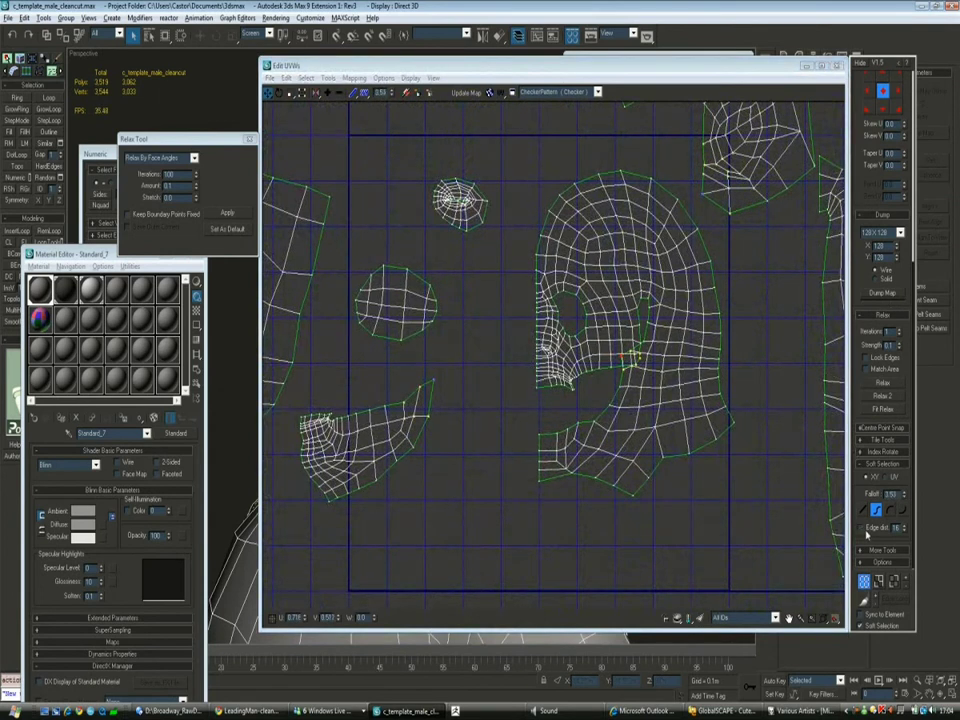
key(z)
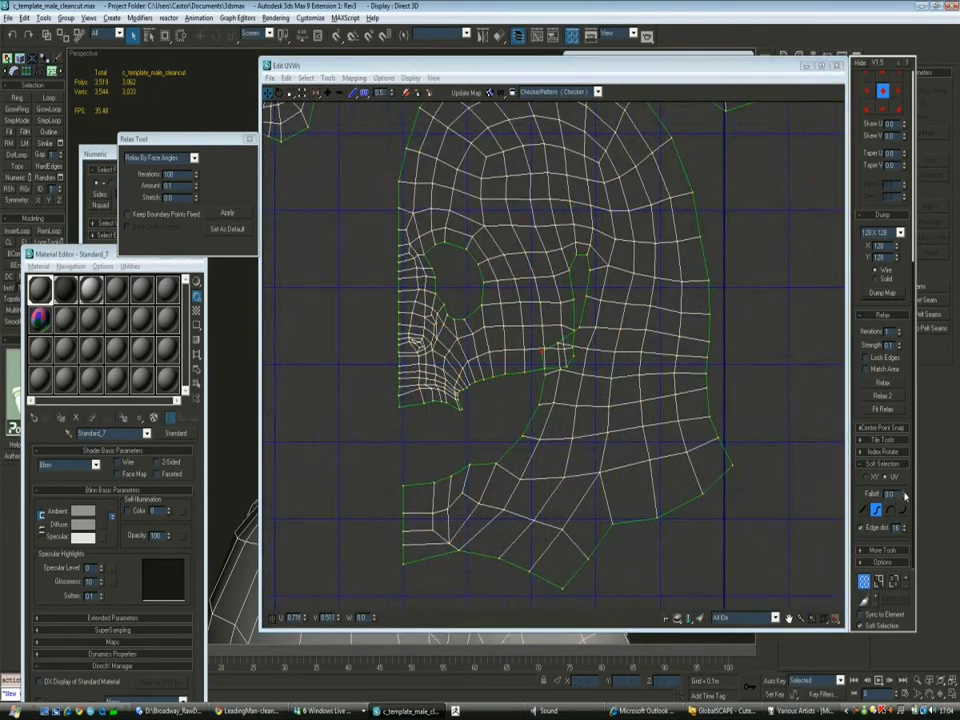
Move the cheek vertices below the ear clear of the overlapping neck faces and relax that area
scroll(713, 330, up, 3)
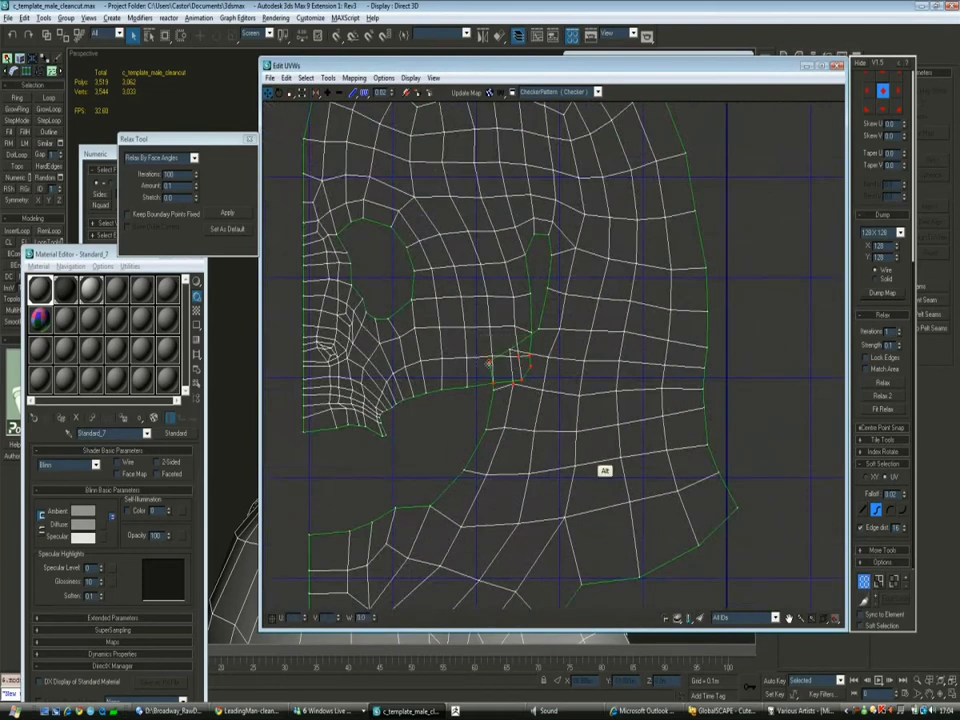
drag(513, 388, 497, 352)
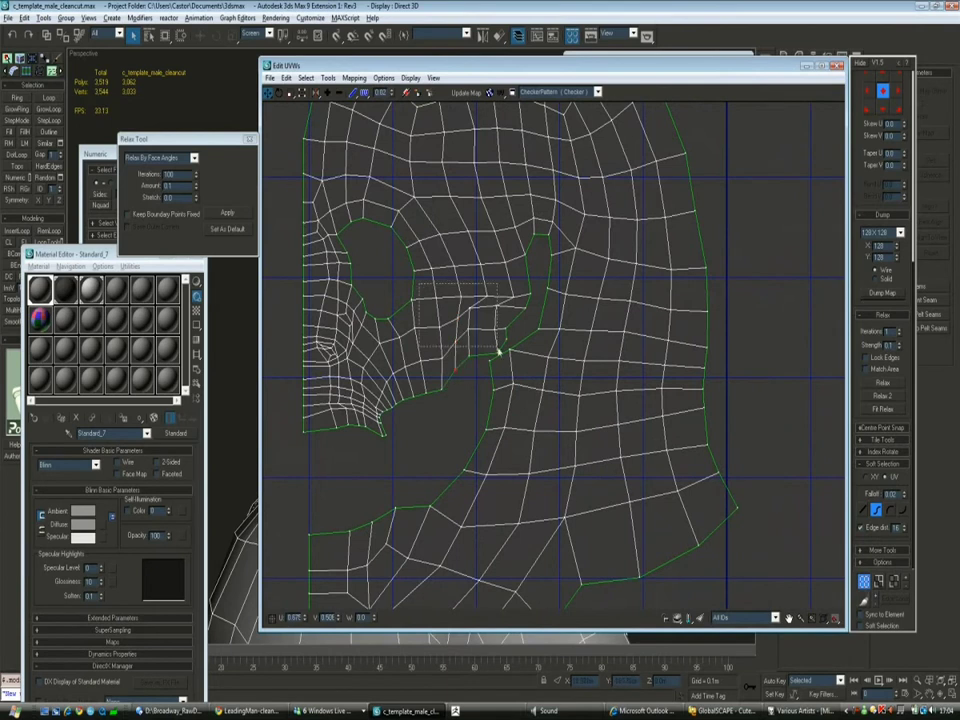
click(227, 211)
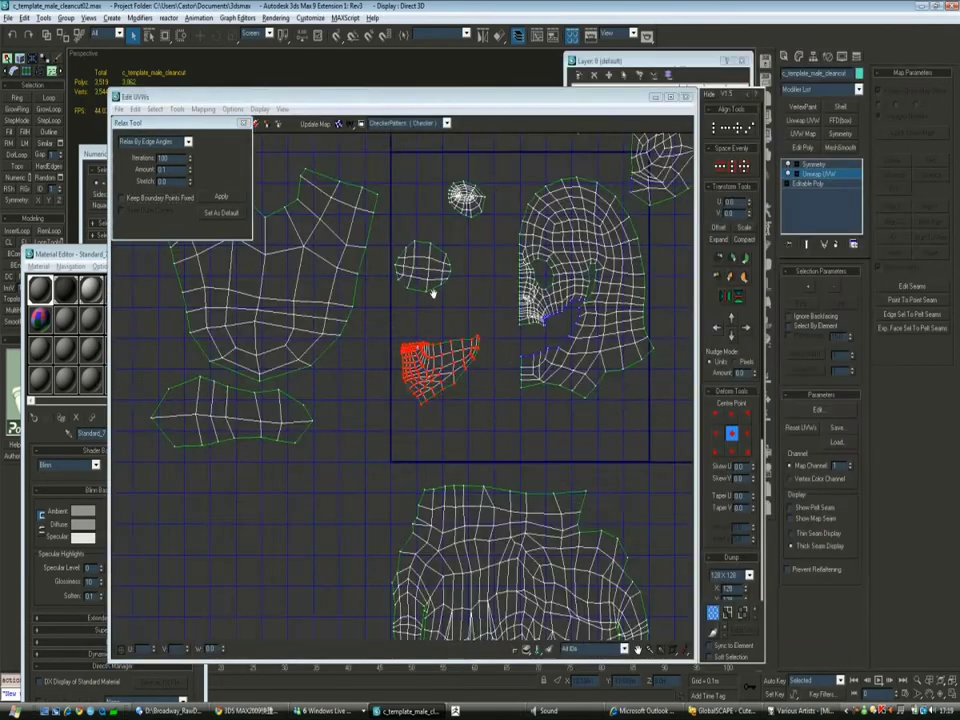
Relax the whole jaw shell using the Relax By Centers method
scroll(439, 289, up, 3)
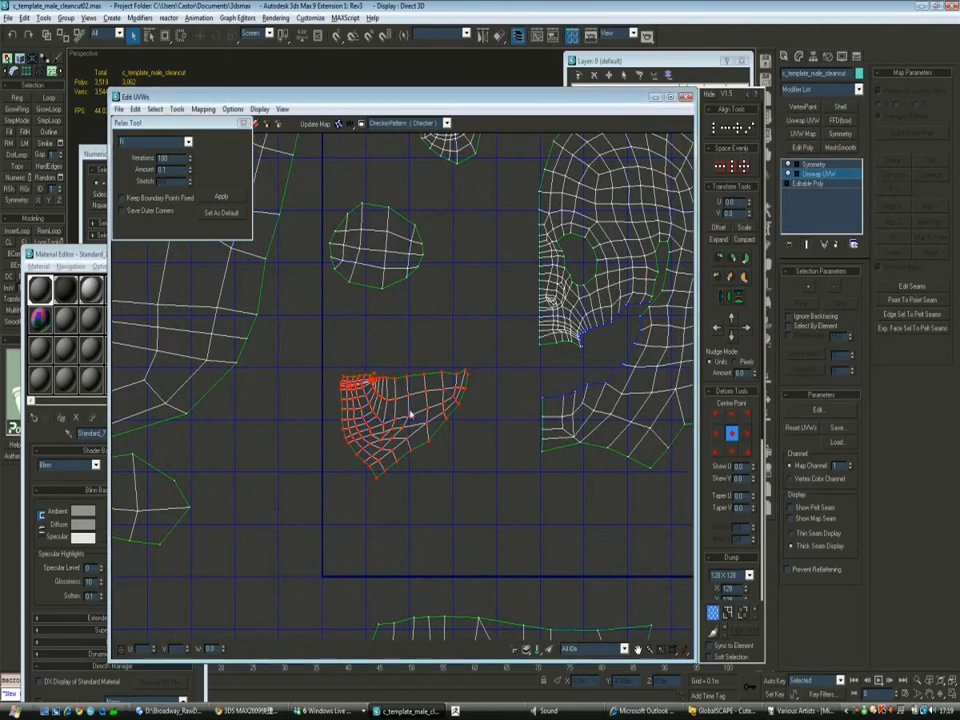
middle_drag(418, 422, 454, 392)
middle_drag(476, 332, 359, 321)
Align the vertices along the jaw shell's front edge into a straight vertical line
scroll(284, 234, up, 2)
drag(311, 289, 334, 400)
scroll(330, 261, up, 2)
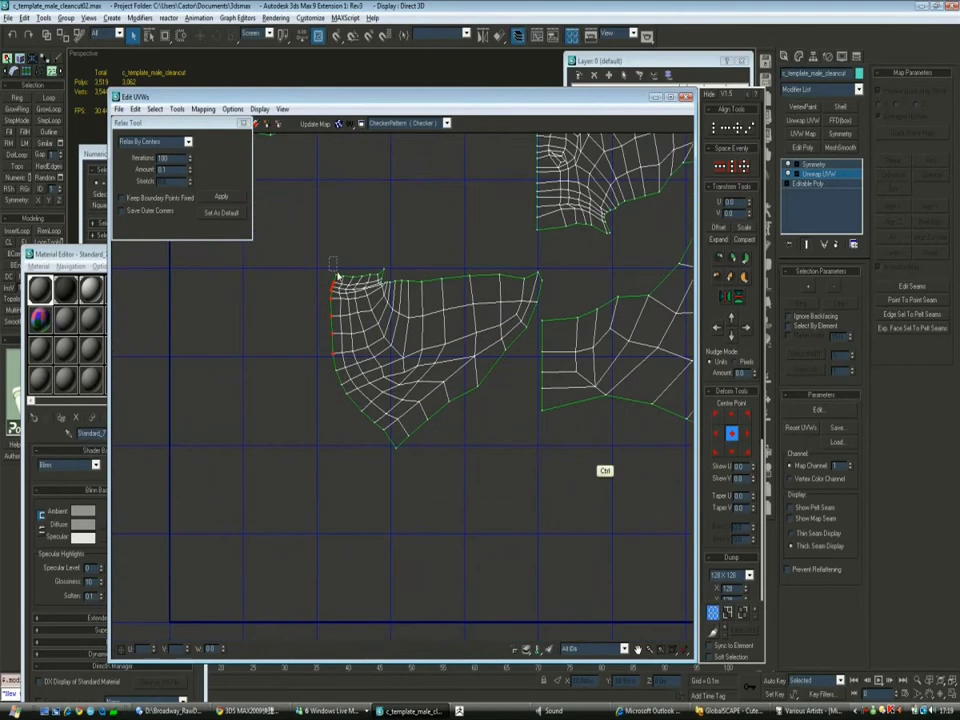
scroll(456, 372, down, 2)
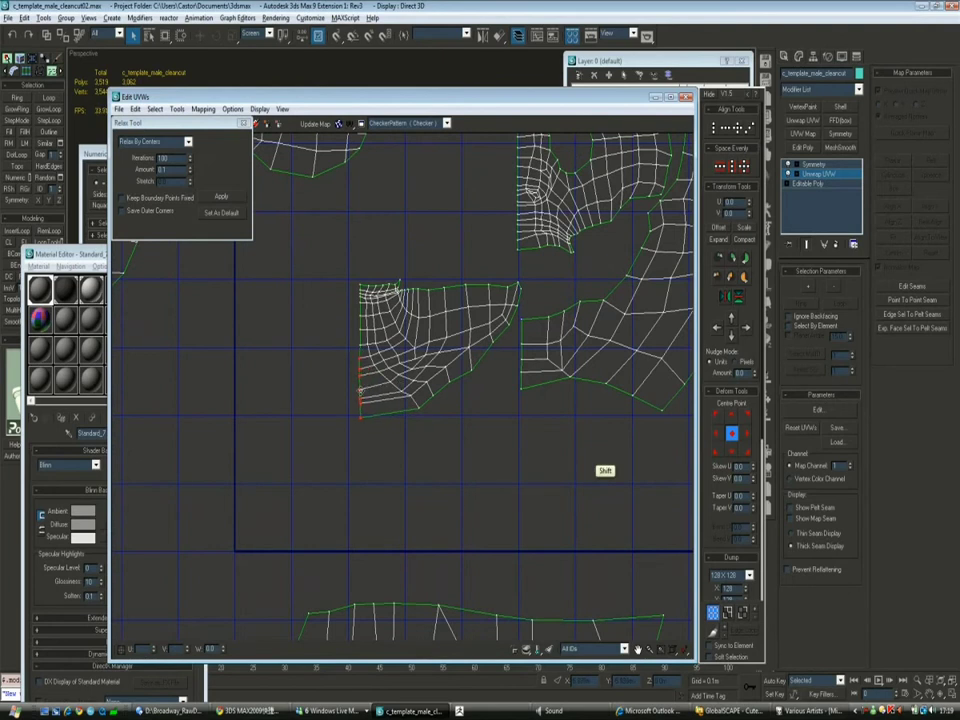
Relax the jaw shell's interior vertices repeatedly using Relax By Face Angles with 100 iterations
scroll(274, 343, down, 2)
scroll(377, 403, up, 3)
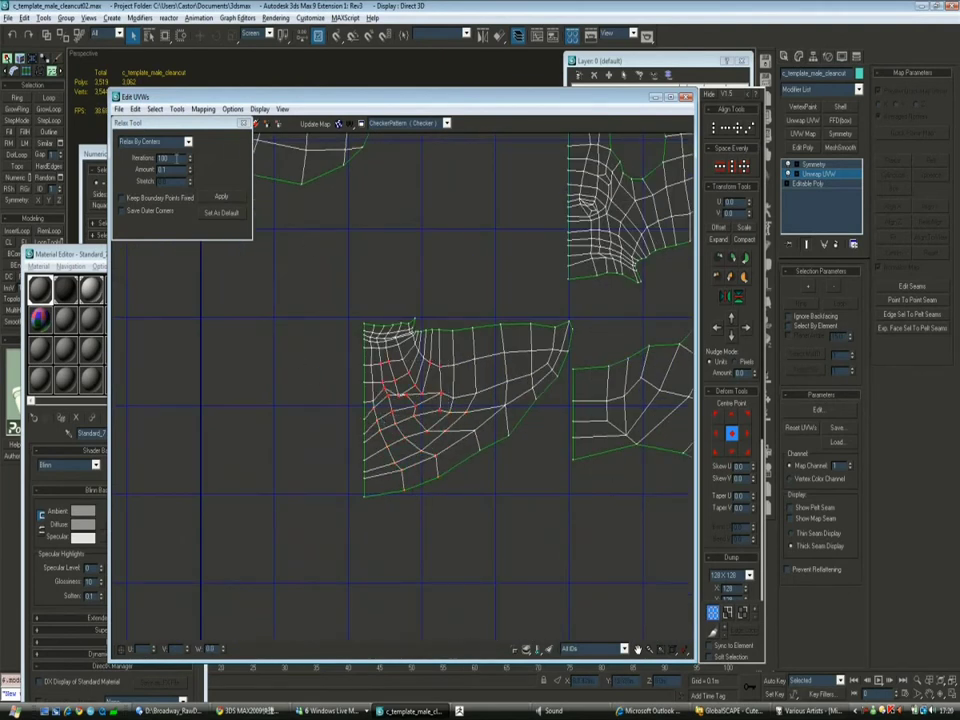
click(165, 158)
click(188, 143)
click(150, 152)
click(221, 196)
click(221, 196)
scroll(470, 400, down, 3)
alt+drag(500, 350, 478, 413)
click(221, 196)
Overlay the jaw shell on the head's mouth gap to match its scale, and move it back out beside the head
drag(300, 274, 454, 452)
ctrl+drag(405, 300, 508, 397)
key(ctrl+shift+s)
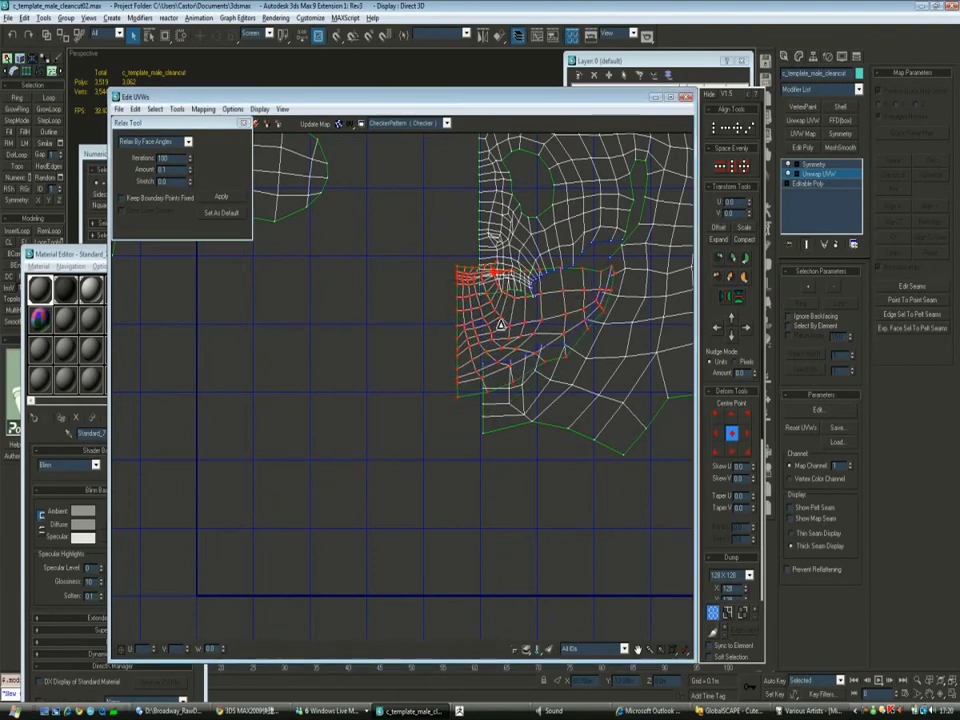
scroll(455, 378, up, 4)
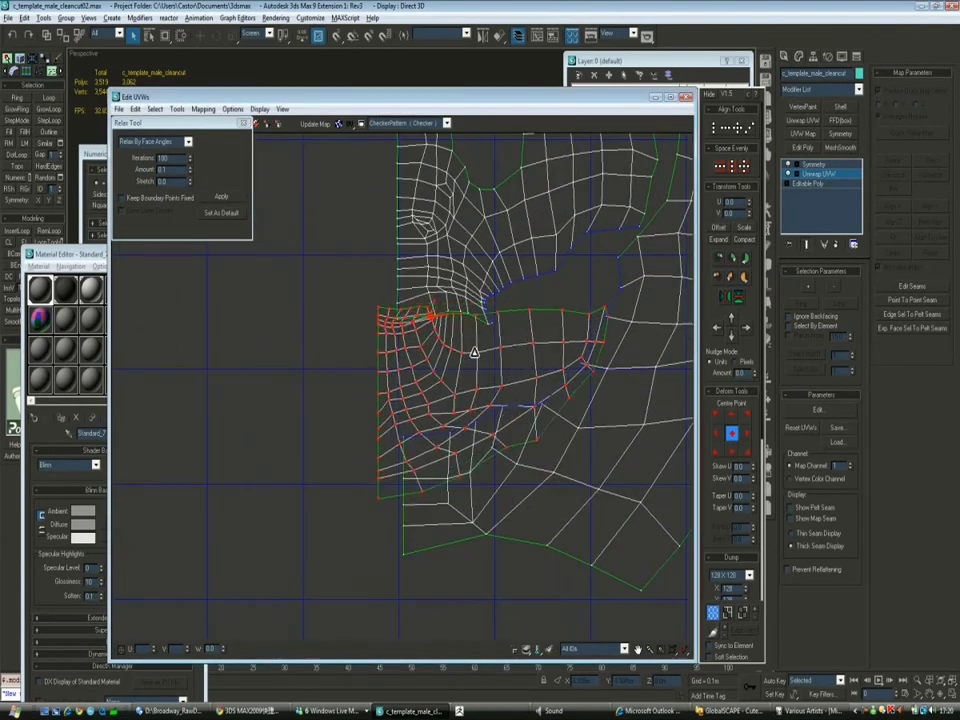
scroll(460, 380, down, 2)
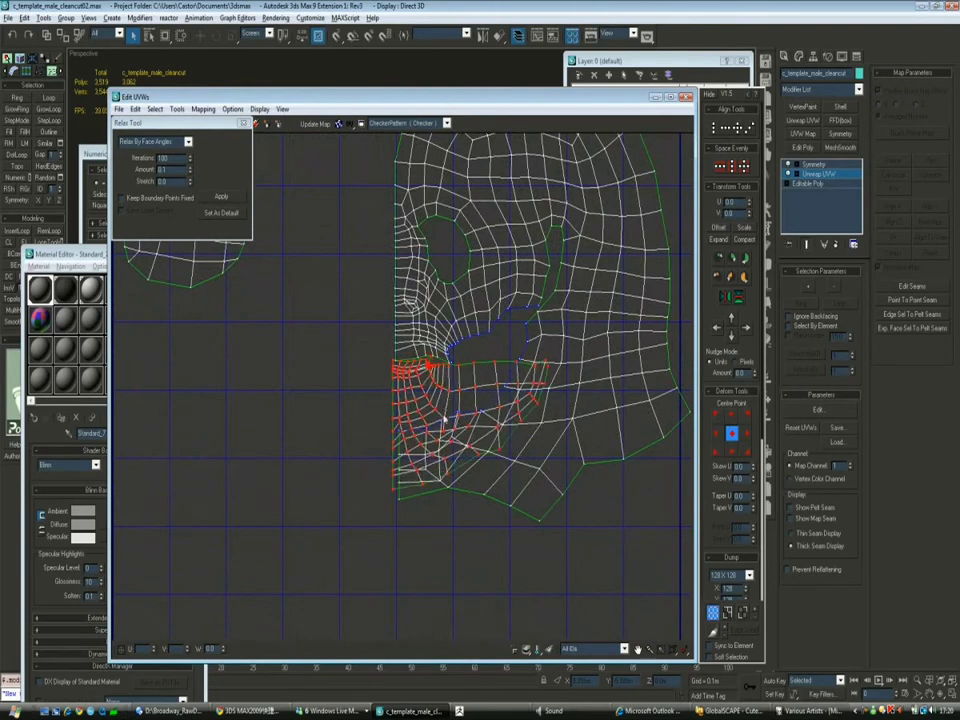
scroll(598, 462, down, 2)
shift+drag(498, 400, 403, 396)
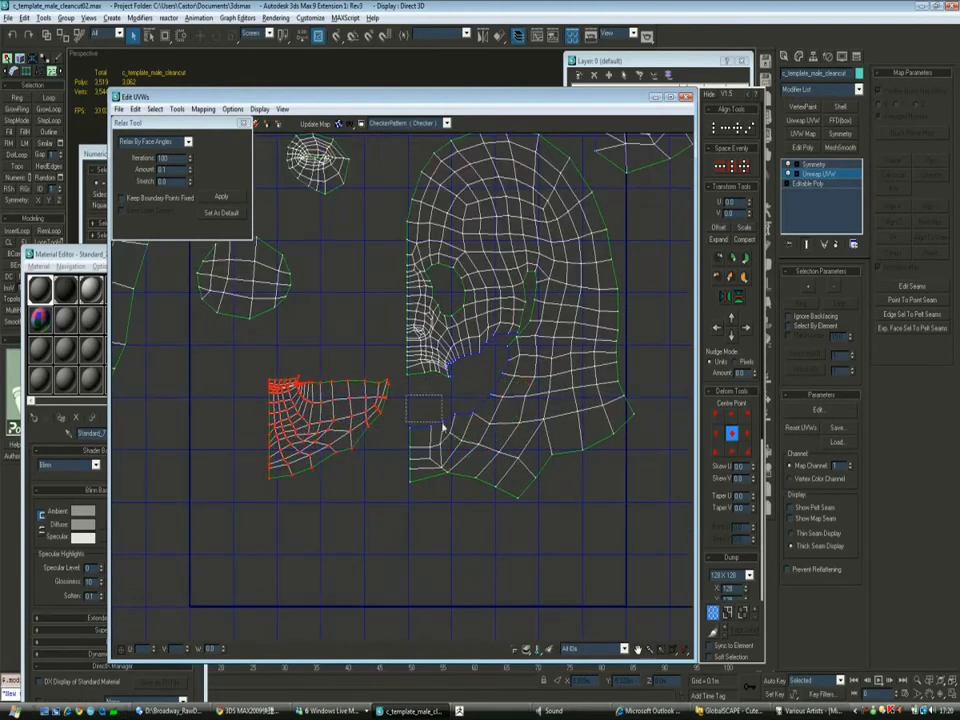
Bend the head shell's neck strip away from the mouth gap using soft selection with a falloff of 0.08
scroll(506, 484, up, 2)
drag(716, 540, 716, 443)
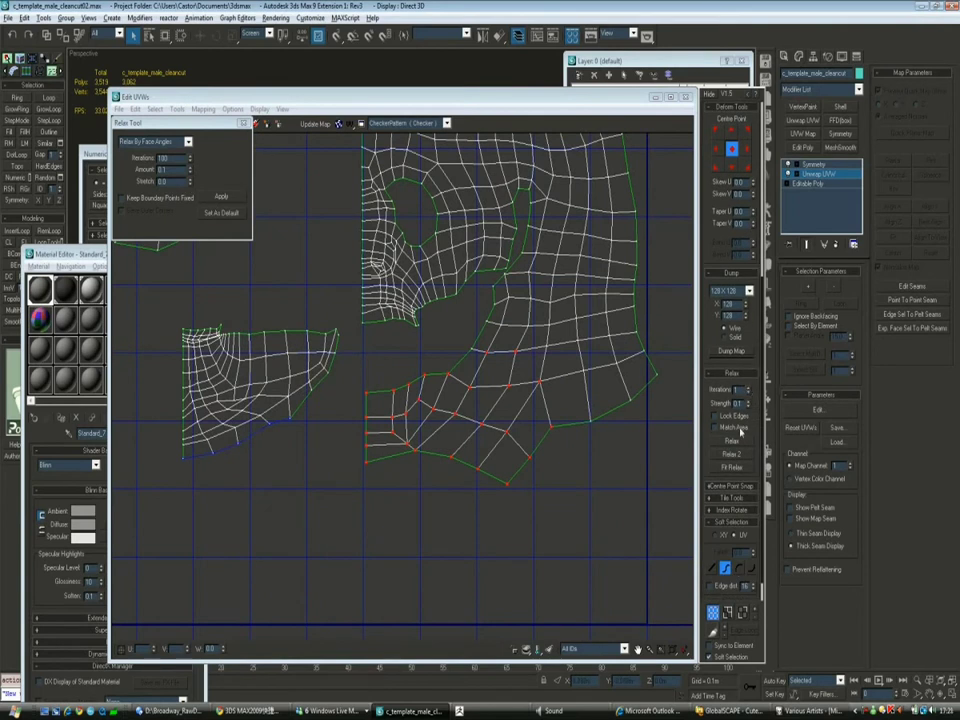
scroll(735, 525, down, 1)
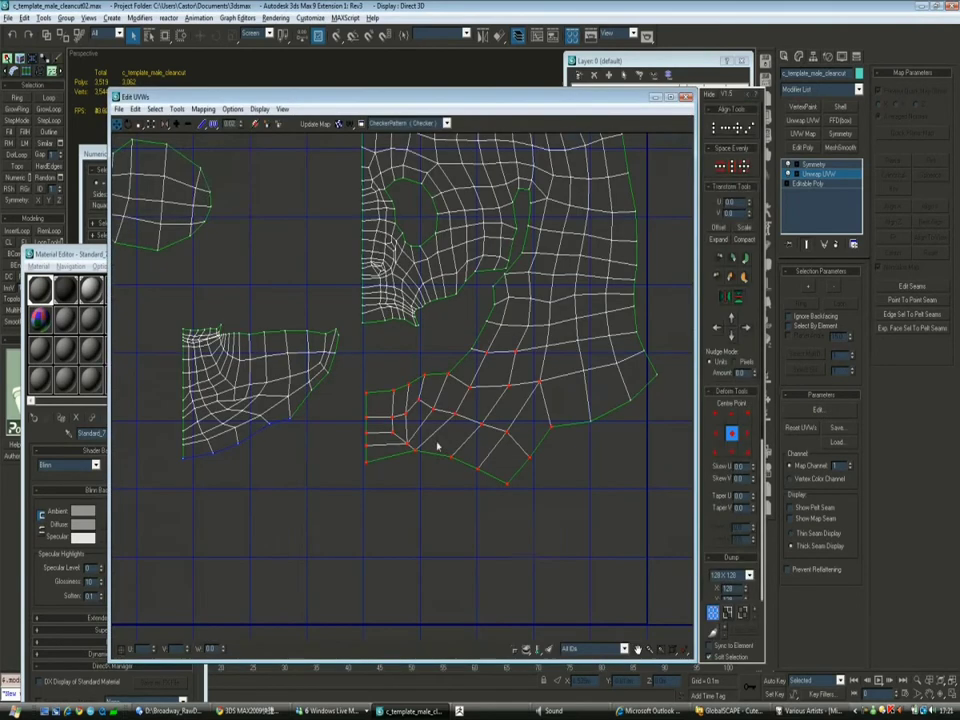
middle_drag(440, 446, 414, 443)
click(733, 570)
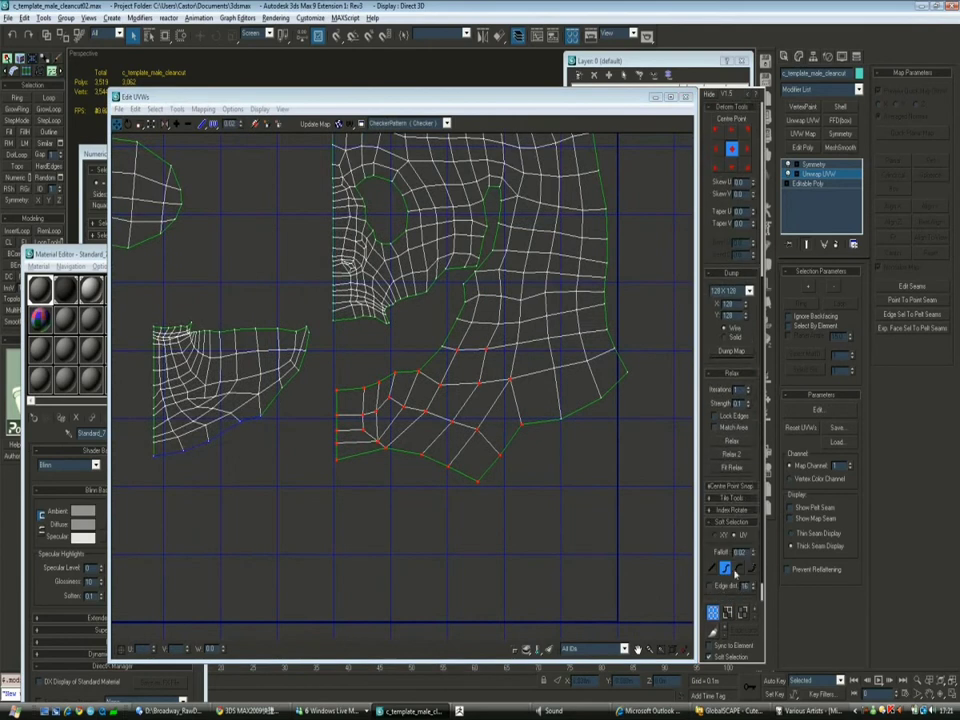
shift+drag(422, 475, 492, 478)
middle_drag(414, 461, 484, 476)
Move the jaw shell closer to the mouth gap and limit soft selection to an edge distance of 16
drag(208, 317, 381, 497)
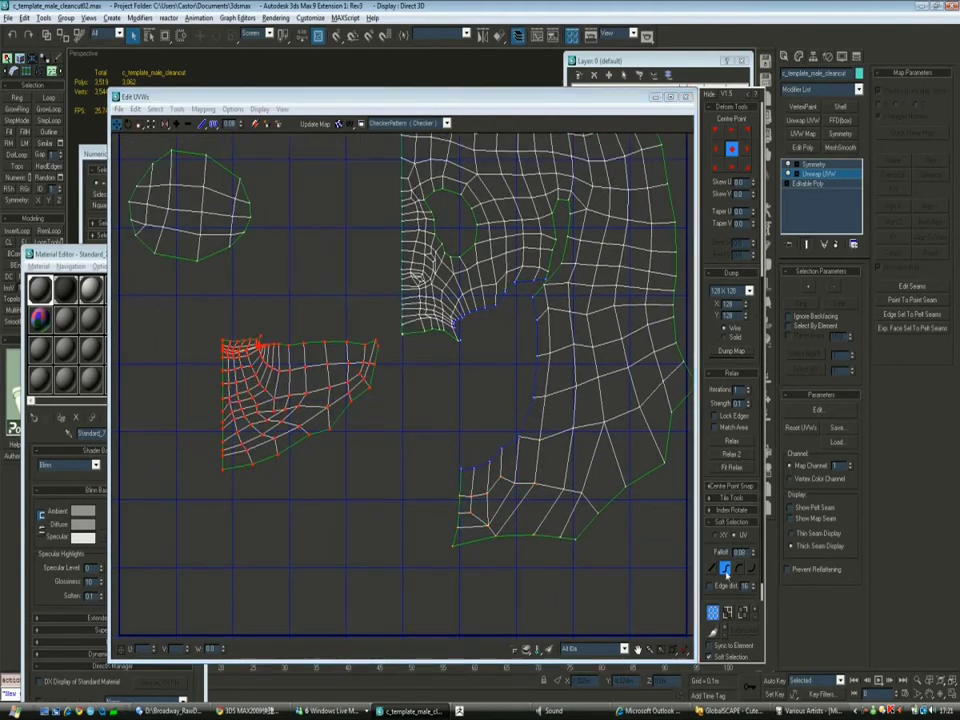
drag(378, 362, 498, 381)
scroll(498, 381, up, 2)
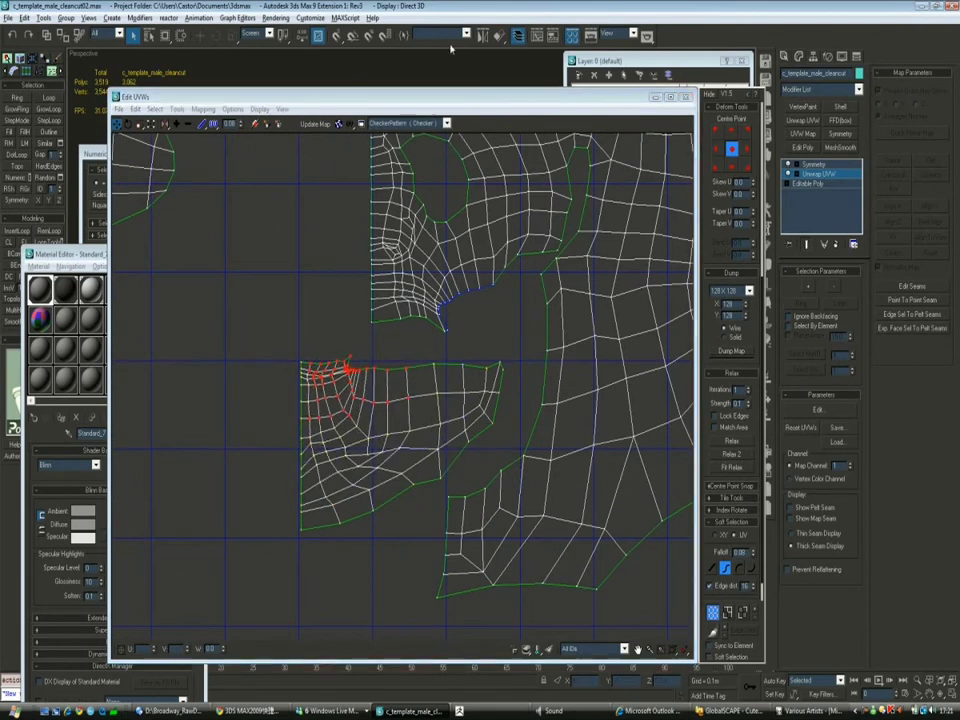
Move the UV editor aside to reveal the model's mouth corner, and open the Relax tool for the matching jaw shell vertices
drag(447, 97, 367, 375)
scroll(360, 200, up, 4)
drag(360, 325, 414, 286)
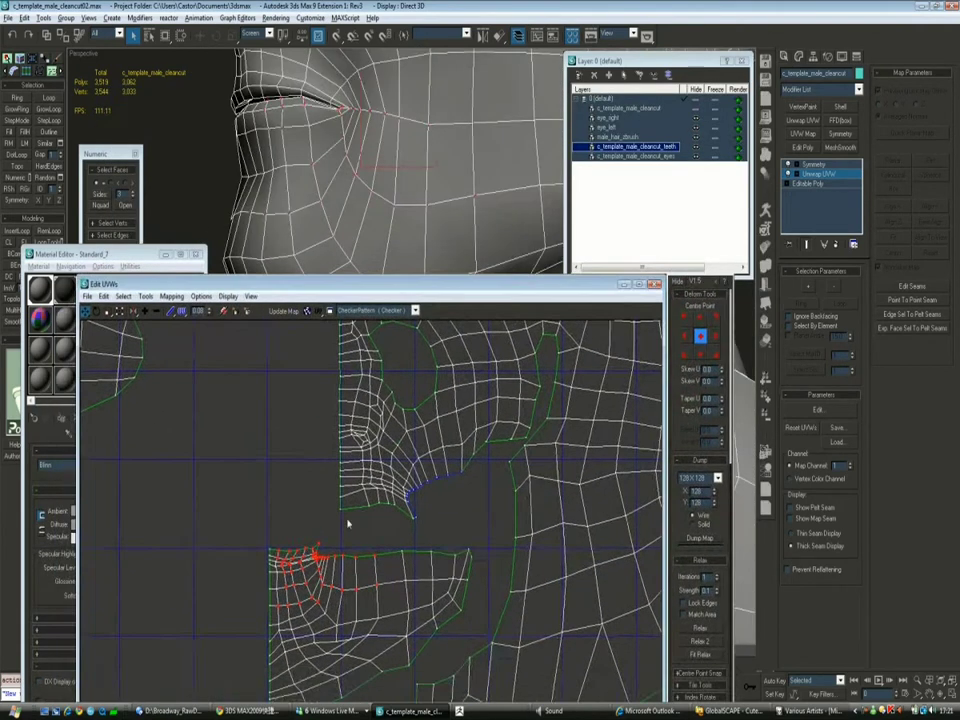
scroll(402, 436, up, 2)
click(145, 296)
click(170, 488)
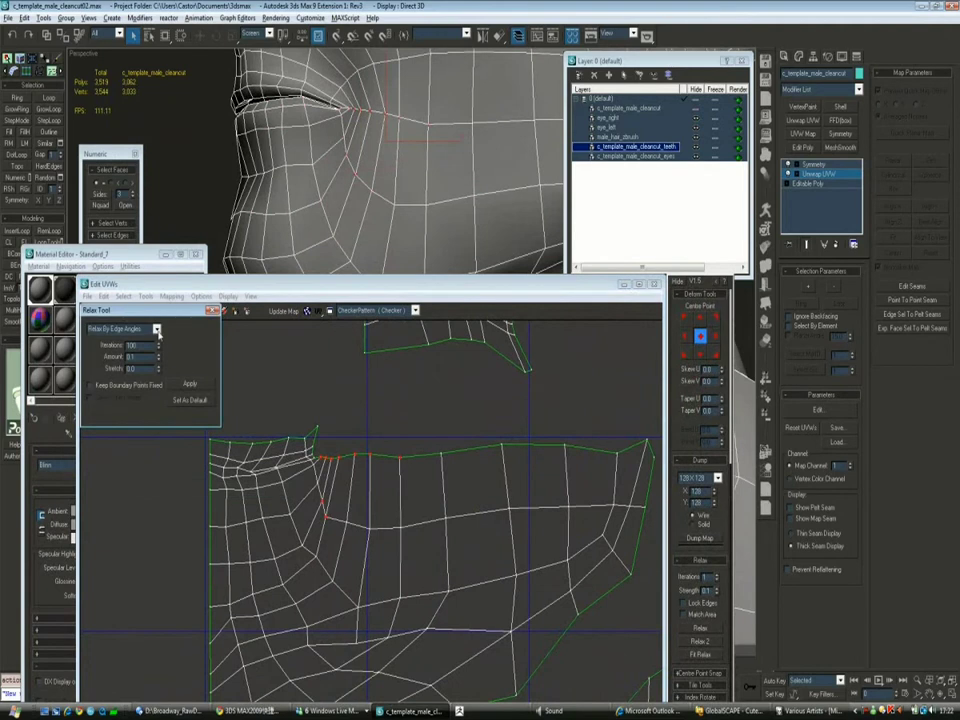
Relax the jaw shell's mouth-corner vertices using Relax By Face Angles with 100 iterations
click(318, 458)
click(317, 460)
scroll(326, 458, up, 2)
click(393, 450)
click(478, 377)
scroll(673, 383, down, 1)
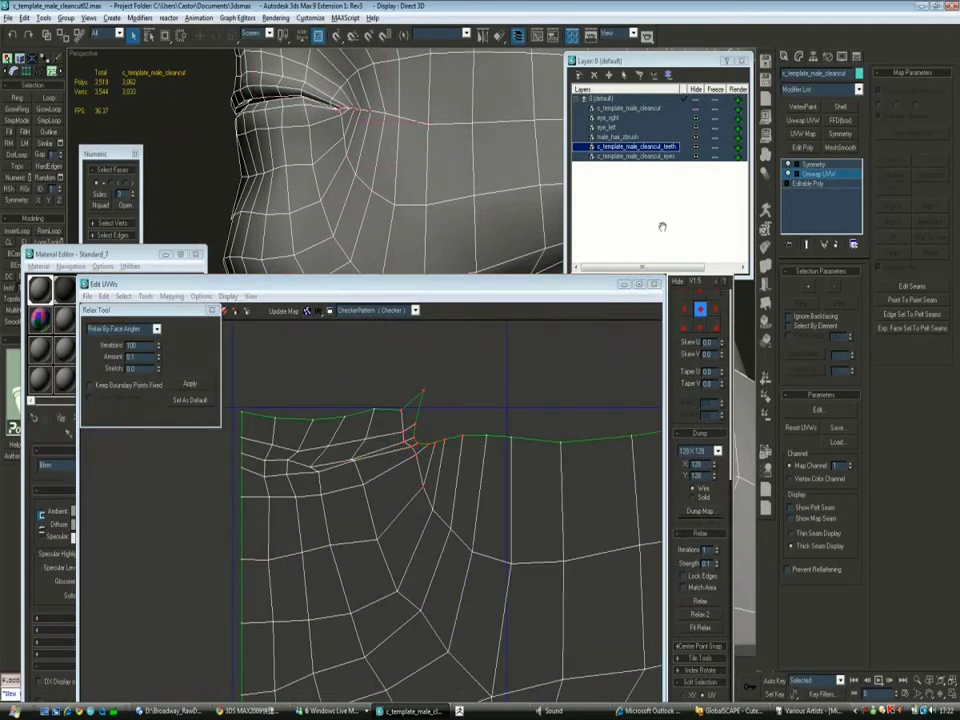
Relax the lower lip vertices of the jaw shell by edge angles and by face angles to even out the lip rows
drag(540, 277, 540, 248)
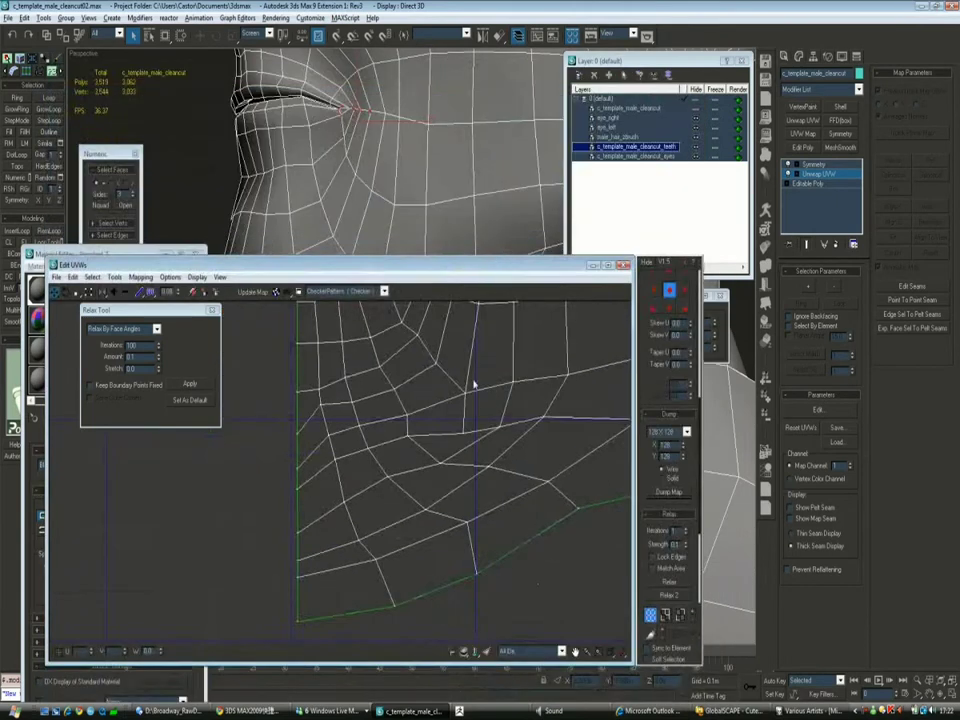
scroll(645, 335, down, 1)
drag(312, 432, 348, 428)
click(156, 328)
click(115, 348)
click(190, 384)
click(156, 328)
click(115, 338)
scroll(367, 413, up, 3)
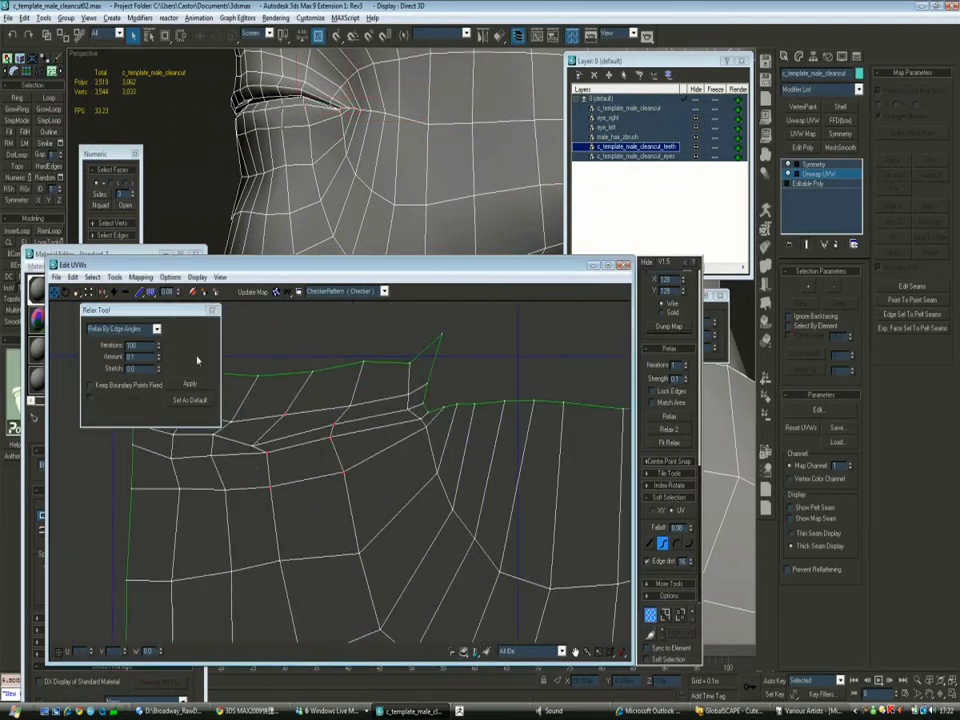
middle_drag(268, 424, 358, 417)
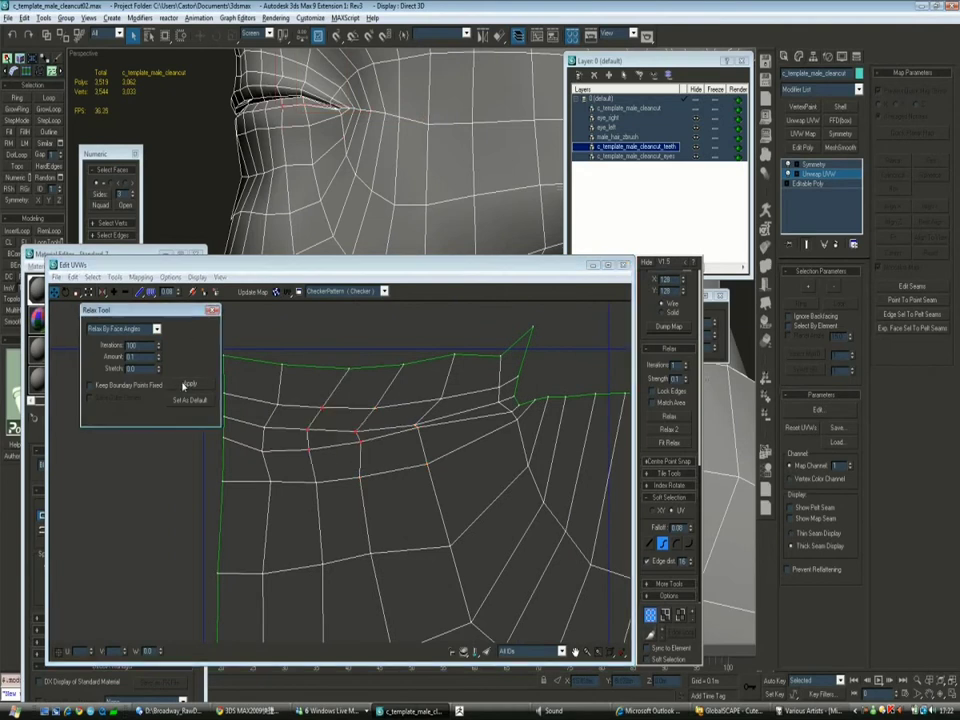
scroll(401, 378, down, 5)
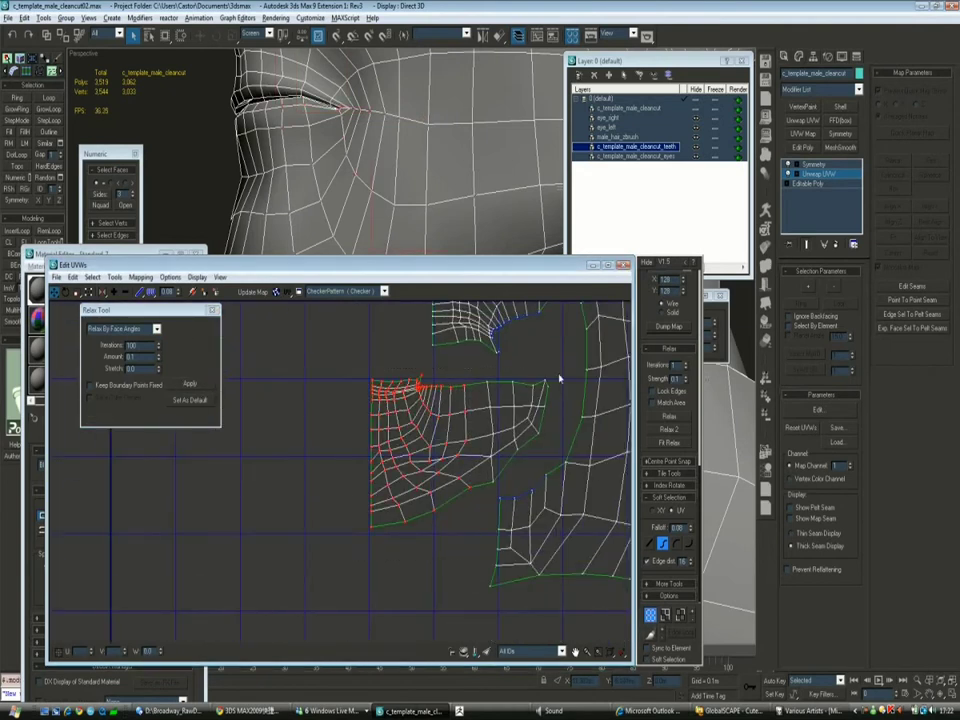
Move the jaw shell into the gap below the upper lip, and pull the neck strip beneath it with soft selection
drag(450, 492, 525, 401)
scroll(476, 521, down, 4)
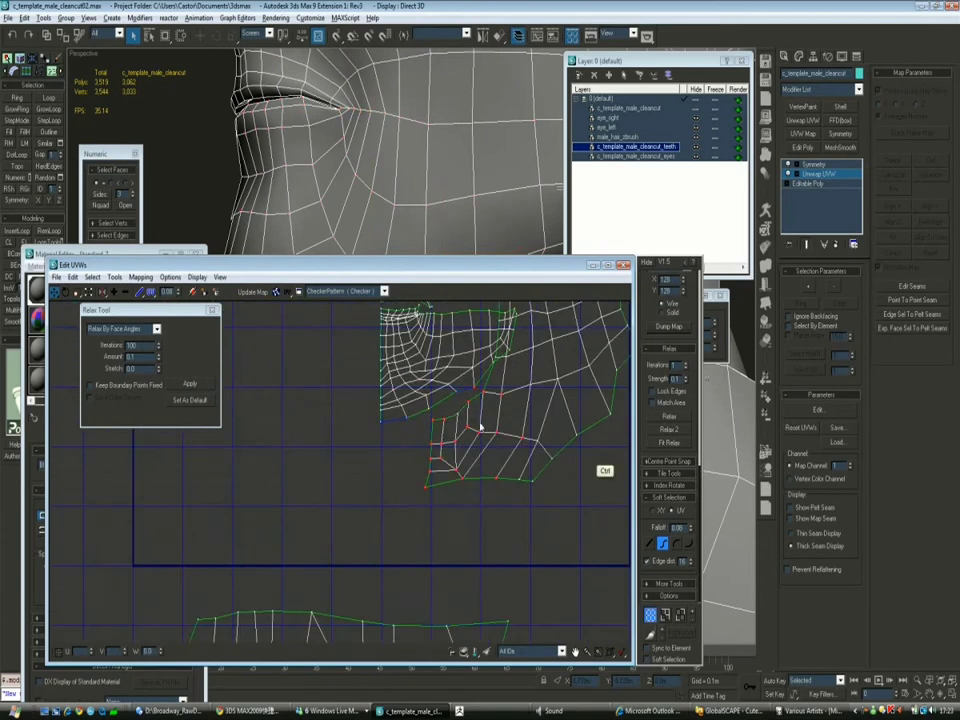
drag(487, 492, 418, 443)
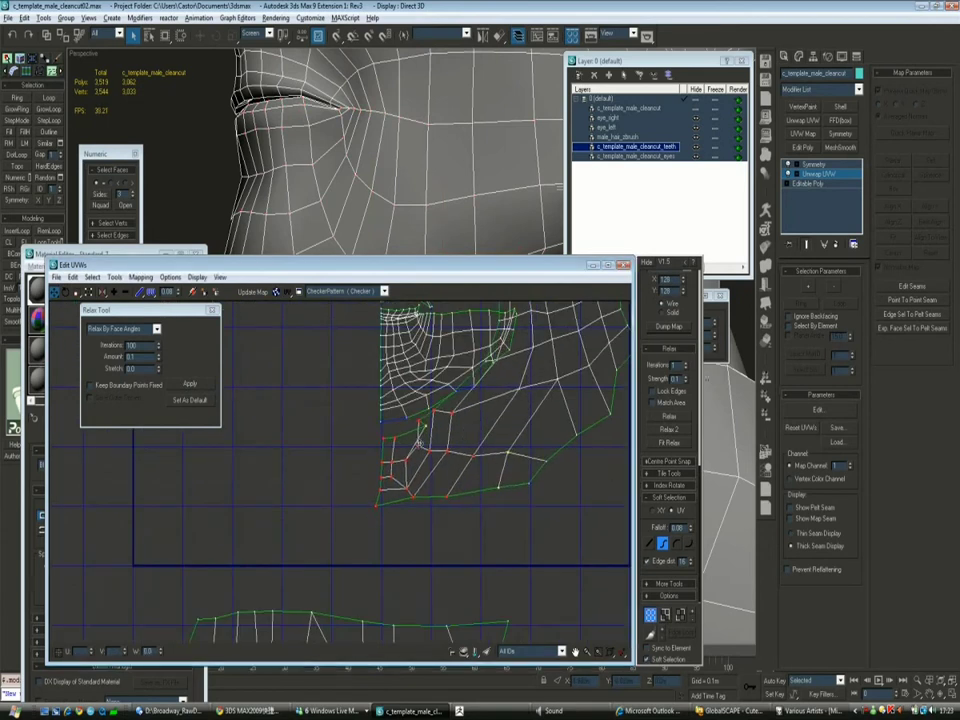
Reshape the face's cheek border and the jaw shell's upper border so they meet beside the mouth corner
scroll(445, 450, up, 2)
scroll(460, 452, down, 2)
scroll(456, 424, up, 1)
scroll(408, 418, up, 2)
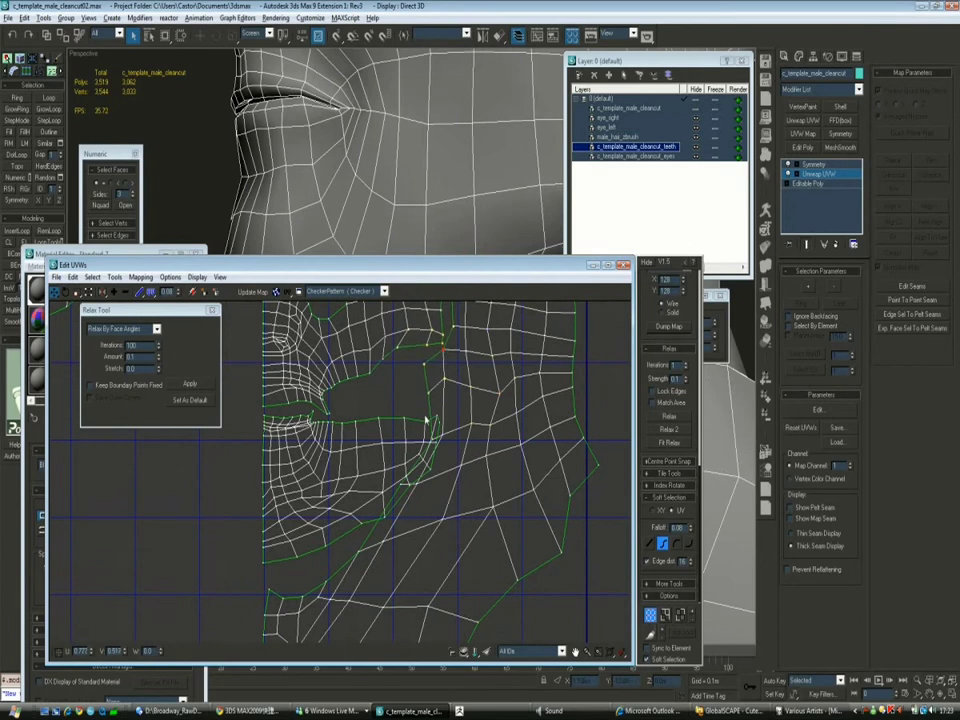
scroll(408, 420, up, 3)
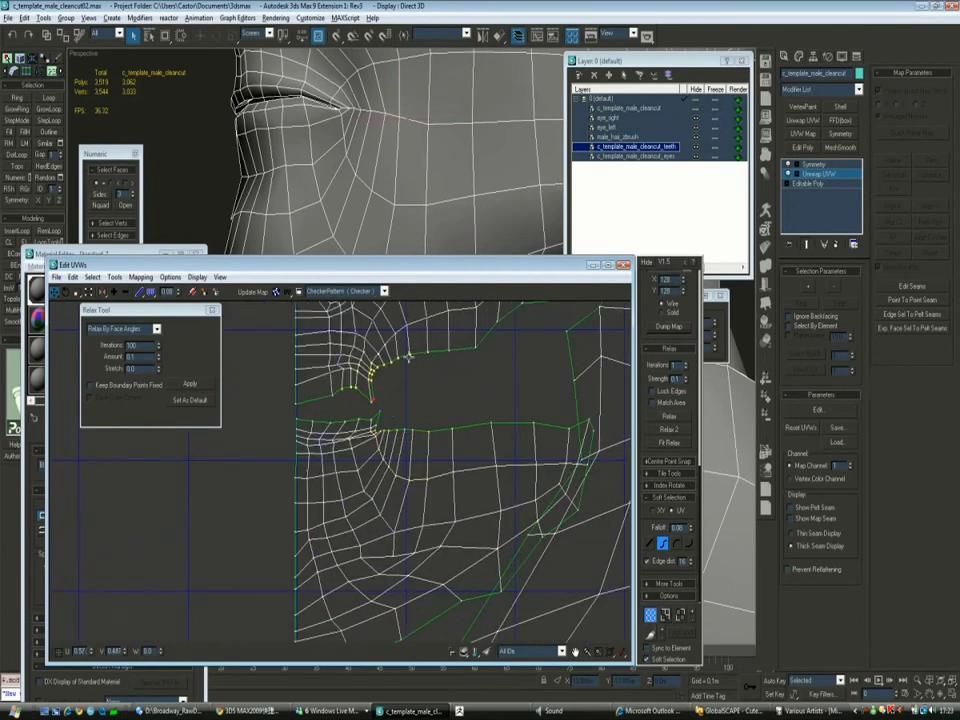
drag(410, 427, 490, 381)
scroll(468, 398, up, 2)
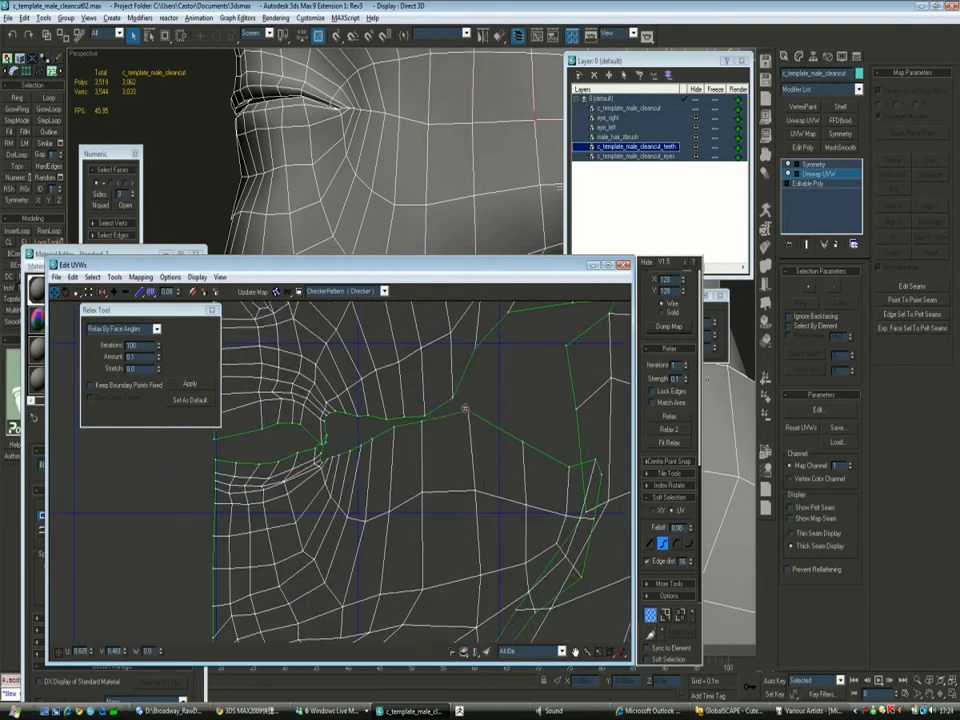
Close the gap between the cheek, jaw and head side below the ear opening, and save the scene as a new version
key(ctrl+z)
scroll(420, 408, down, 2)
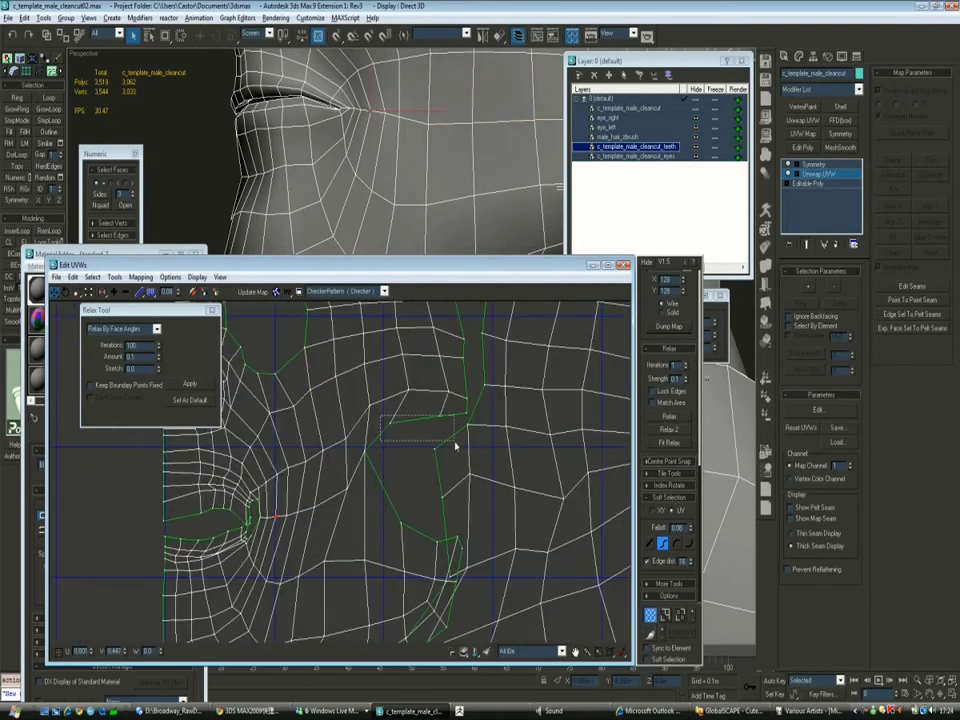
middle_drag(460, 482, 480, 422)
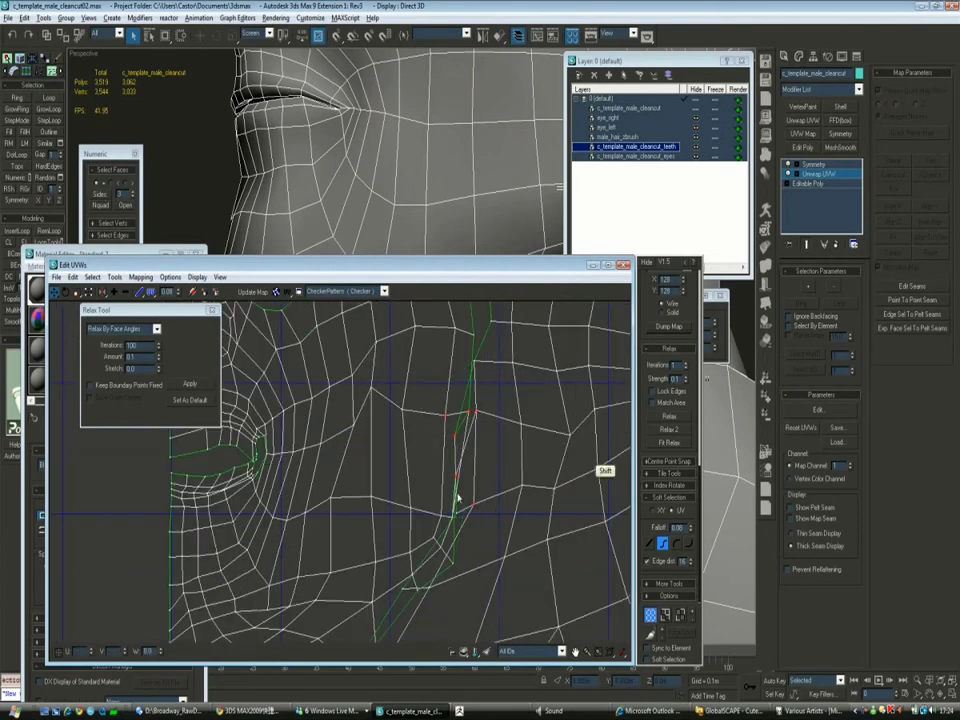
scroll(497, 506, up, 1)
scroll(463, 443, down, 2)
scroll(461, 381, up, 3)
scroll(421, 373, down, 1)
scroll(478, 474, up, 1)
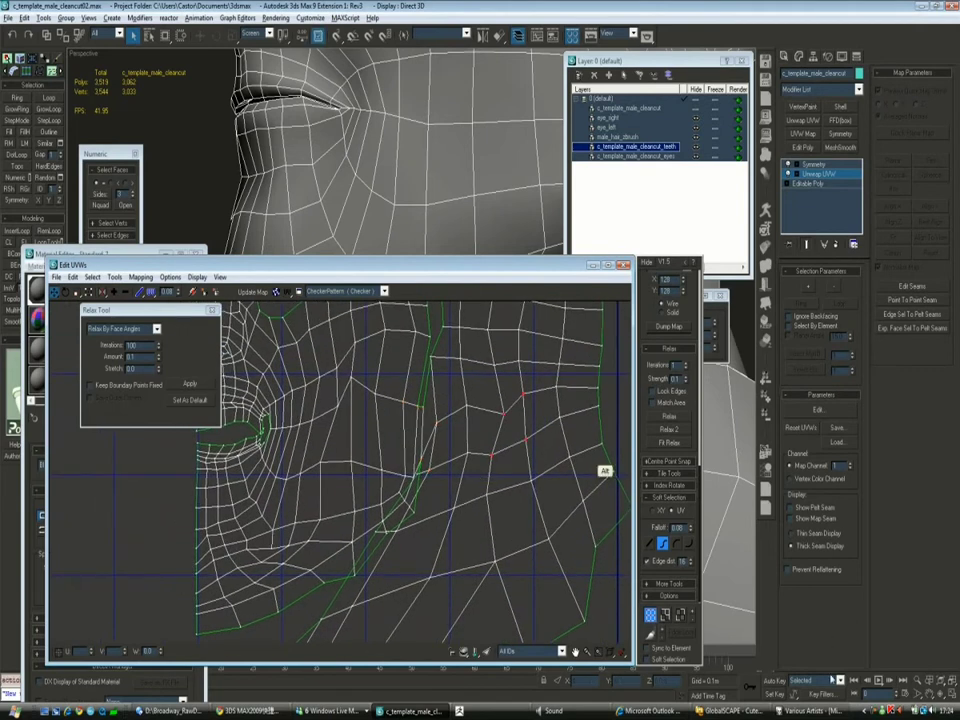
click(10, 18)
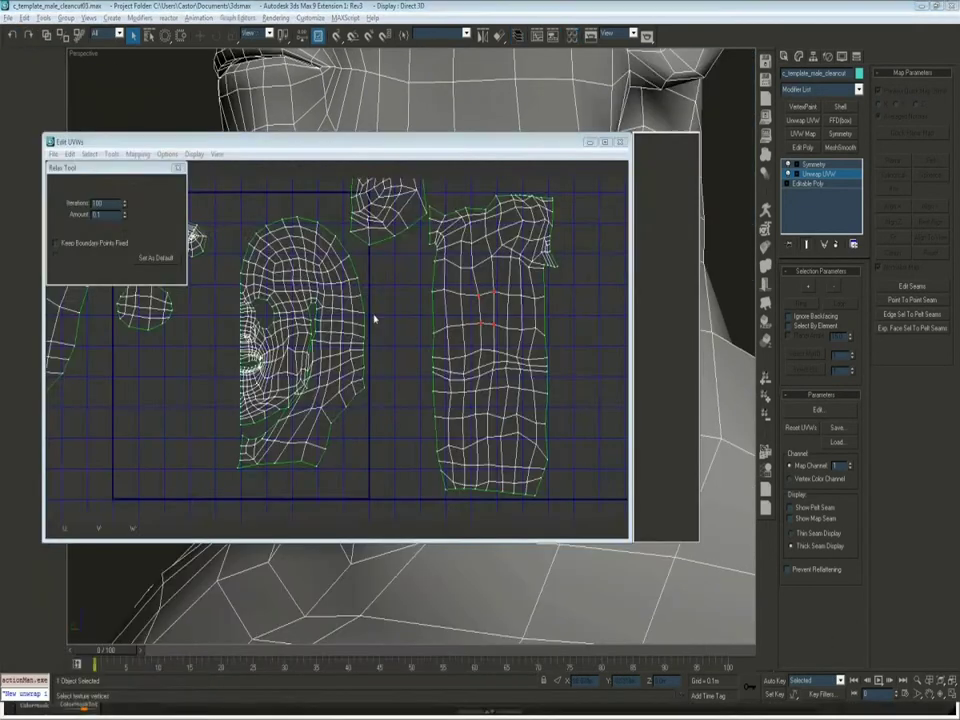
Relax the vertices around the ear opening using Relax By Edge Angles with 100 iterations
scroll(340, 290, up, 4)
scroll(291, 327, up, 1)
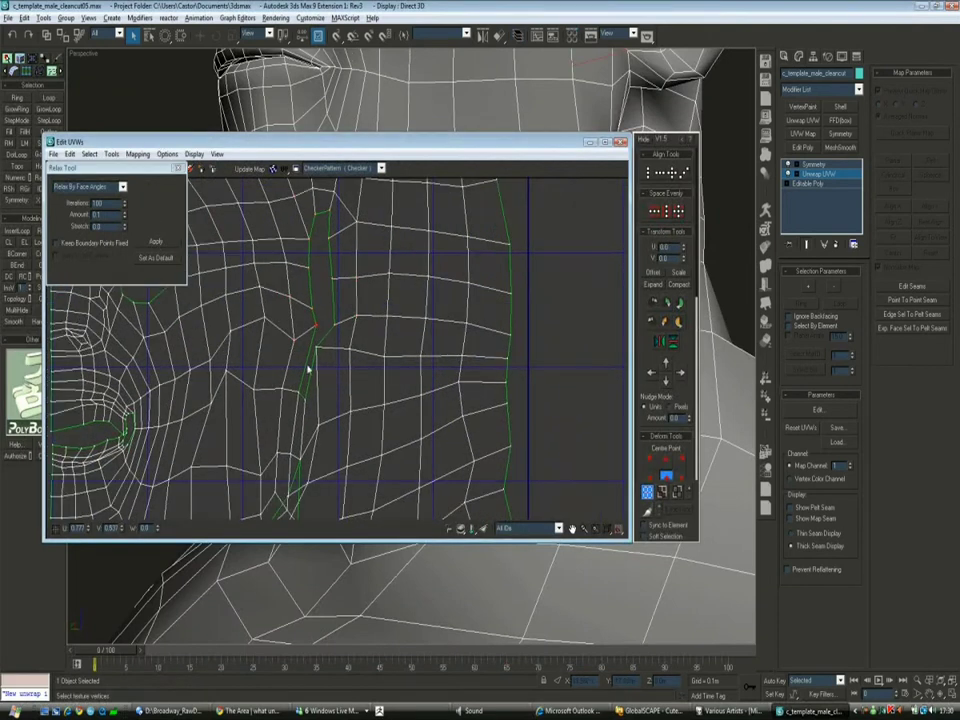
scroll(390, 428, down, 3)
scroll(390, 428, up, 2)
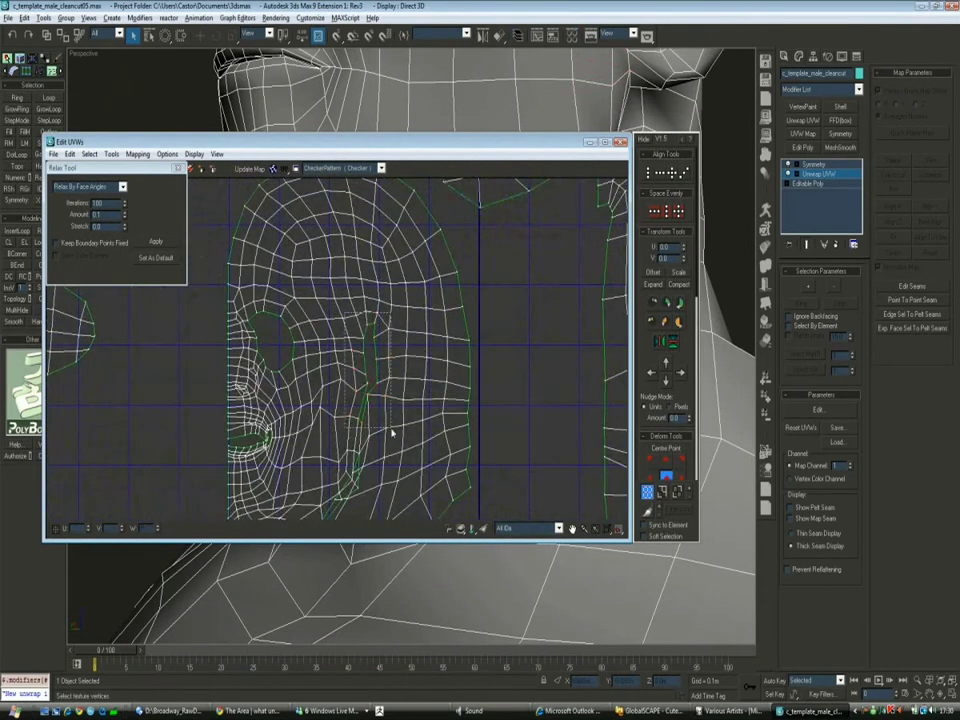
click(163, 246)
click(122, 187)
click(80, 152)
click(156, 242)
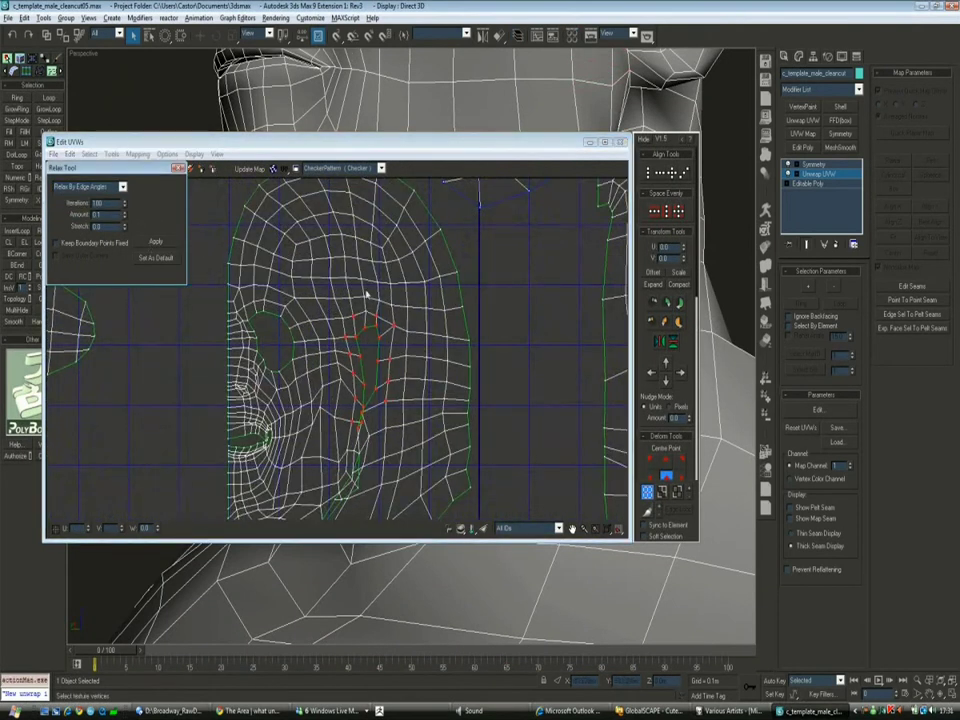
Arrange the UV editor and the Customize User Interface dialog around the head model, showing the Relax action in the UVW Unwrap category
drag(504, 145, 330, 187)
scroll(680, 300, down, 3)
drag(565, 192, 827, 399)
scroll(560, 250, up, 2)
drag(330, 184, 238, 138)
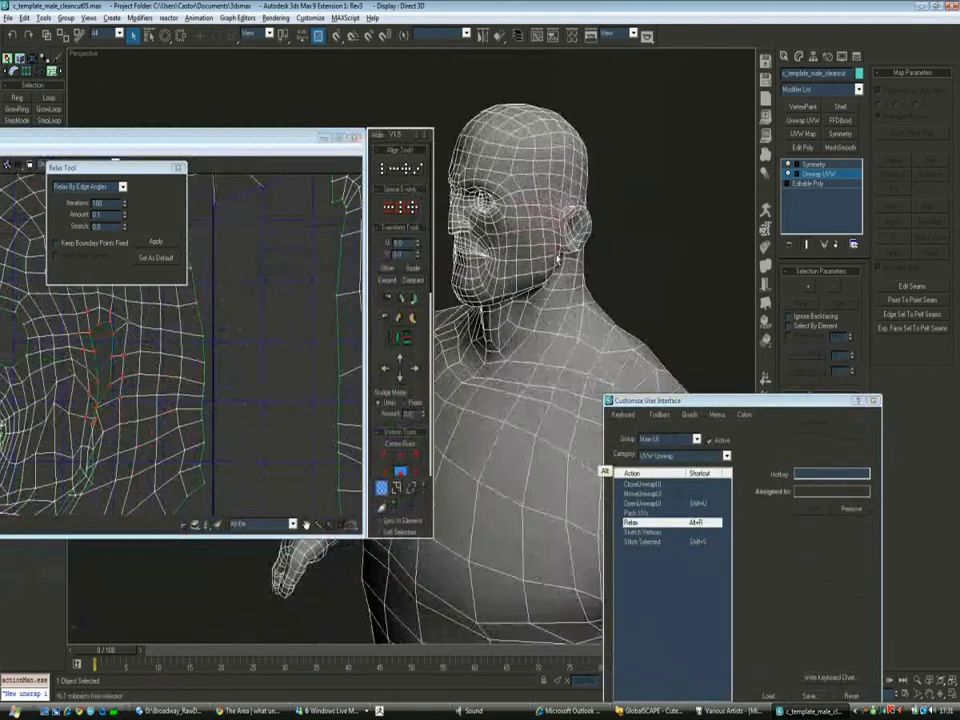
Widen the whole head shell horizontally, and relax the vertices around the ear opening by edge angles
scroll(235, 316, down, 3)
click(255, 330)
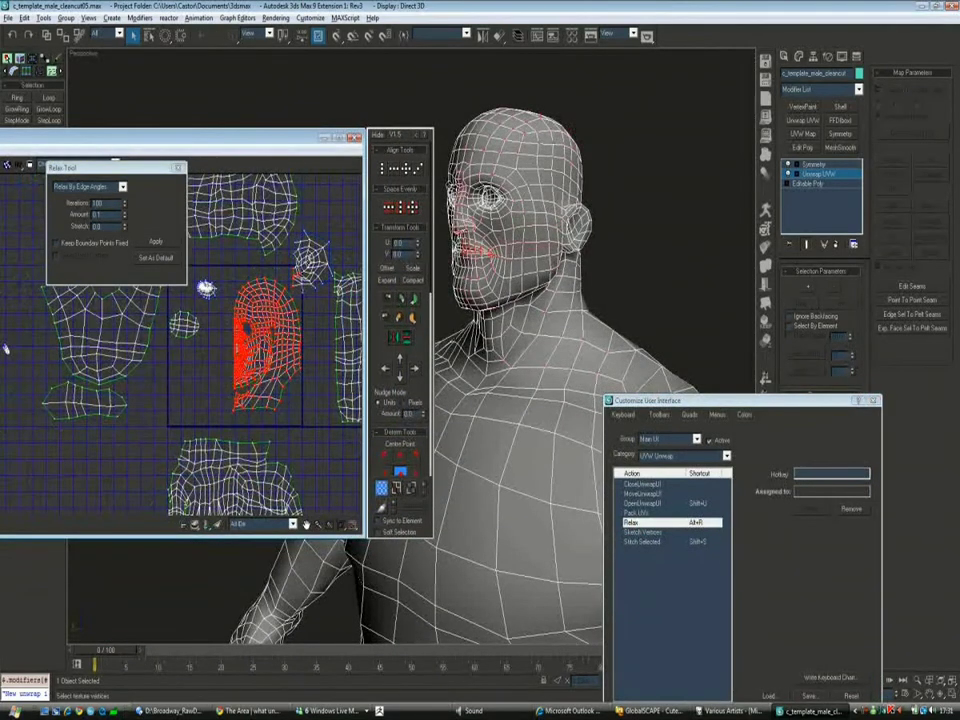
scroll(281, 343, up, 3)
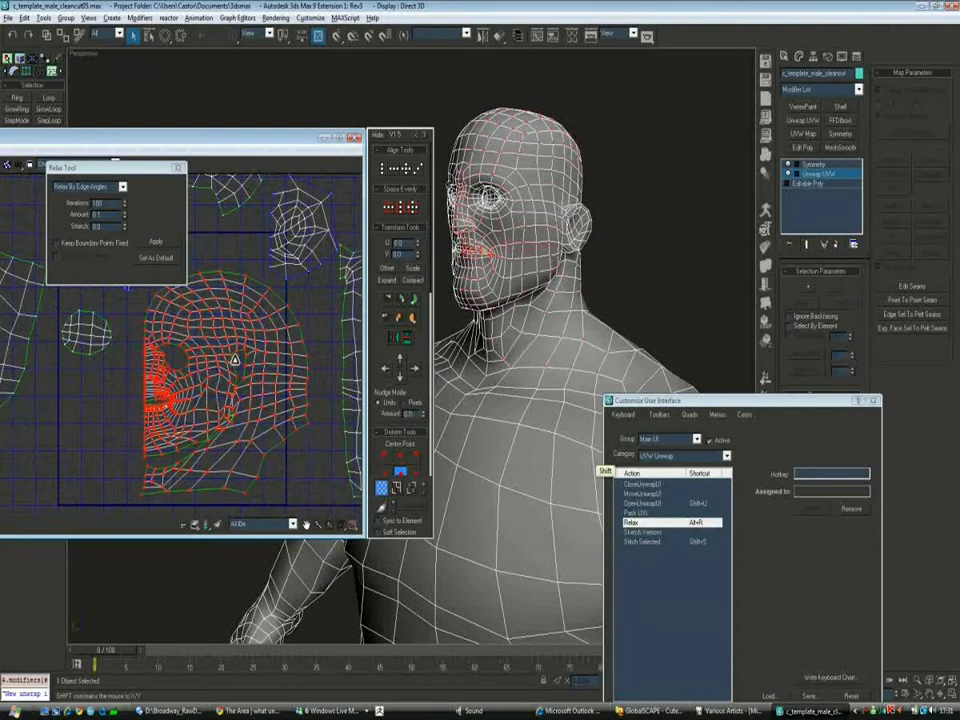
scroll(262, 260, up, 3)
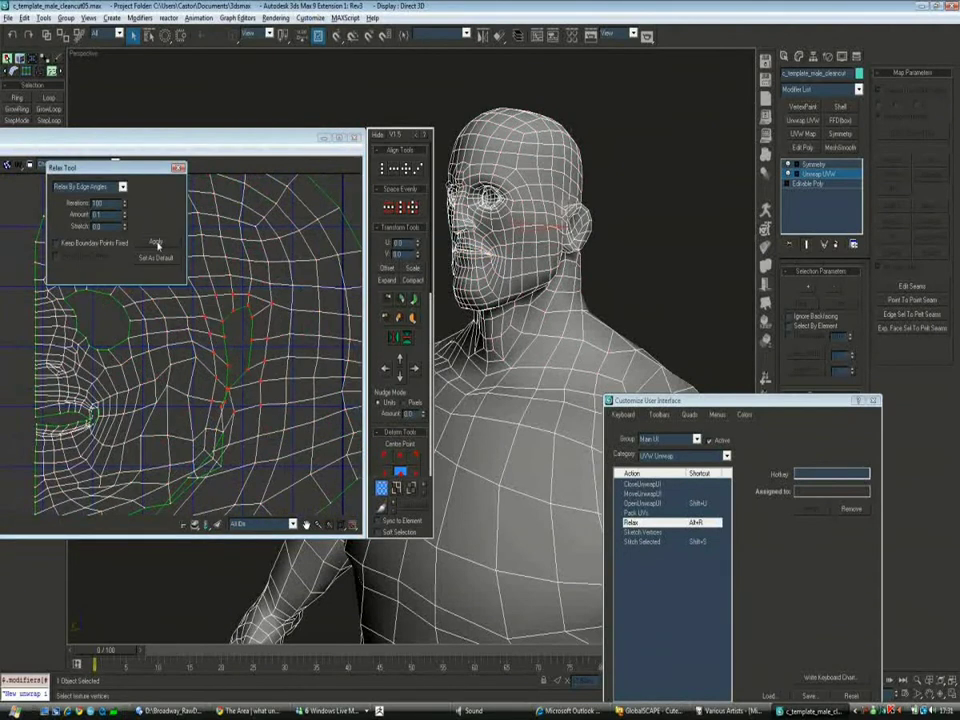
Join the jaw's lower border to the neck strip and straighten the shell's vertical front edge below the mouth
scroll(271, 278, down, 2)
drag(170, 385, 186, 402)
middle_drag(211, 378, 197, 350)
scroll(170, 375, down, 2)
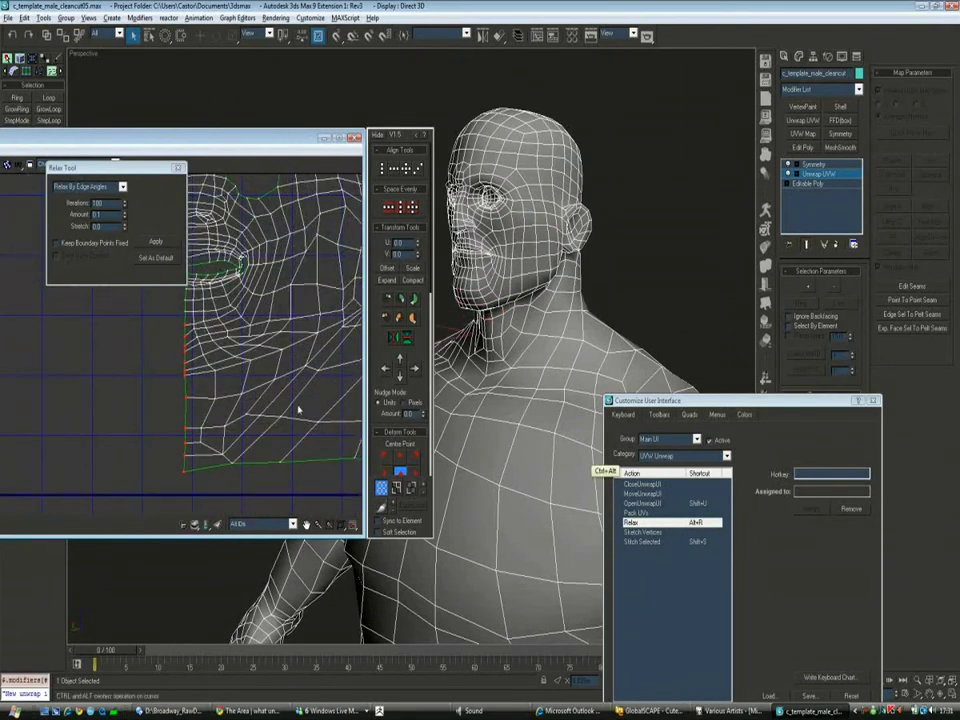
Relax the cheek, jaw and upper neck vertices using Relax By Face Angles with 100 iterations
key(alt+r)
click(90, 186)
click(85, 197)
click(155, 241)
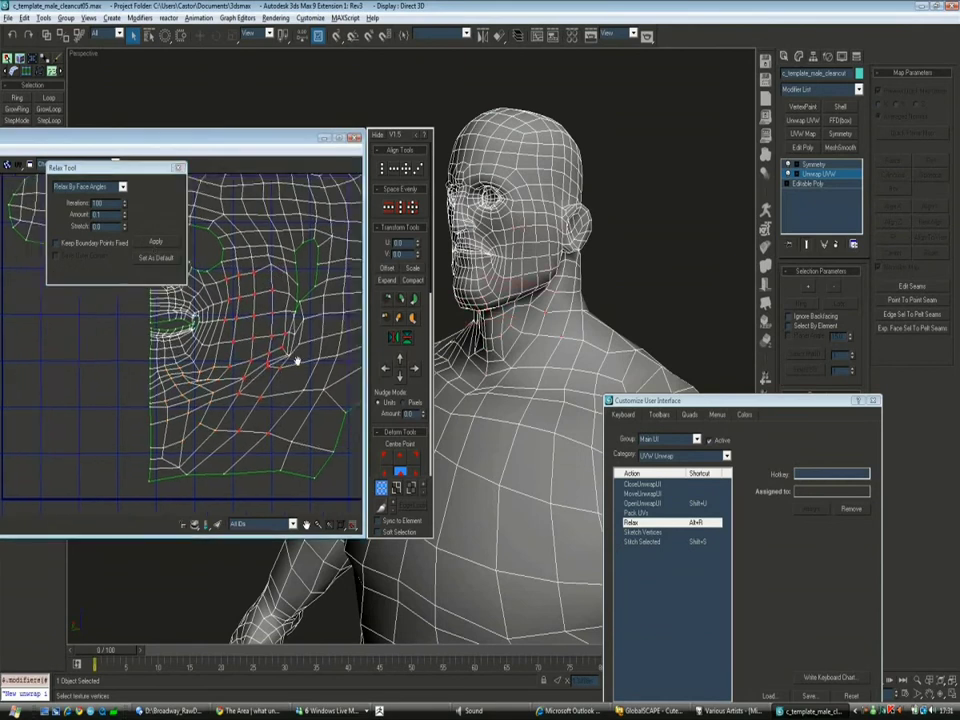
click(156, 243)
Relax the vertices along the front and lower borders of the ear opening by face angles
scroll(235, 325, up, 3)
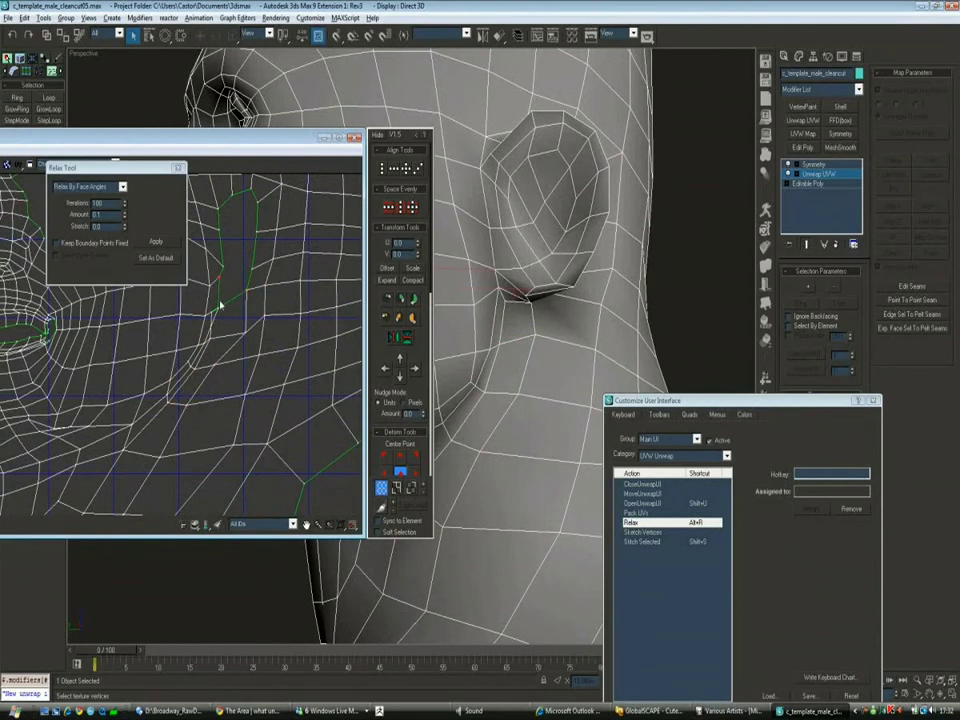
click(157, 244)
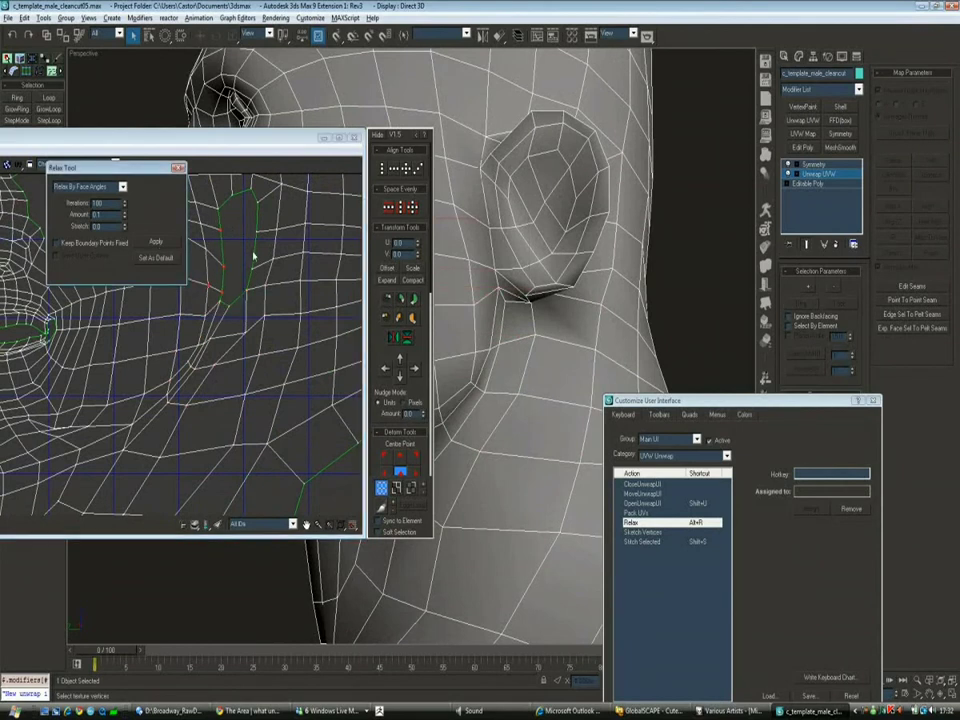
scroll(248, 258, down, 2)
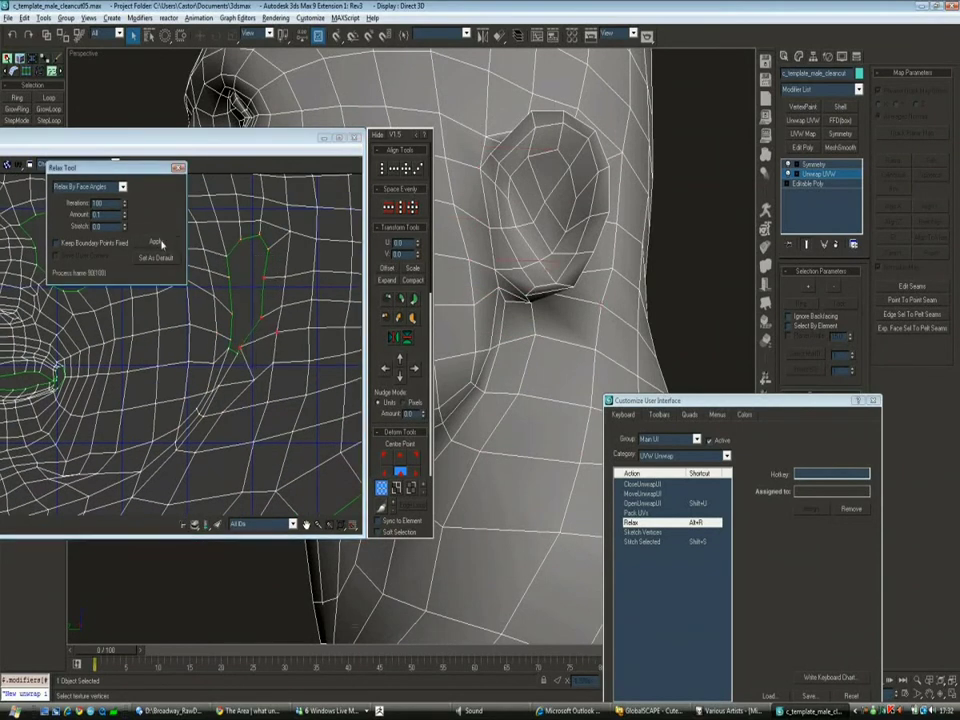
Reposition the vertices at the bottom of the ear opening and relax the area just beneath it by face angles
scroll(270, 363, up, 2)
drag(245, 316, 211, 350)
click(156, 242)
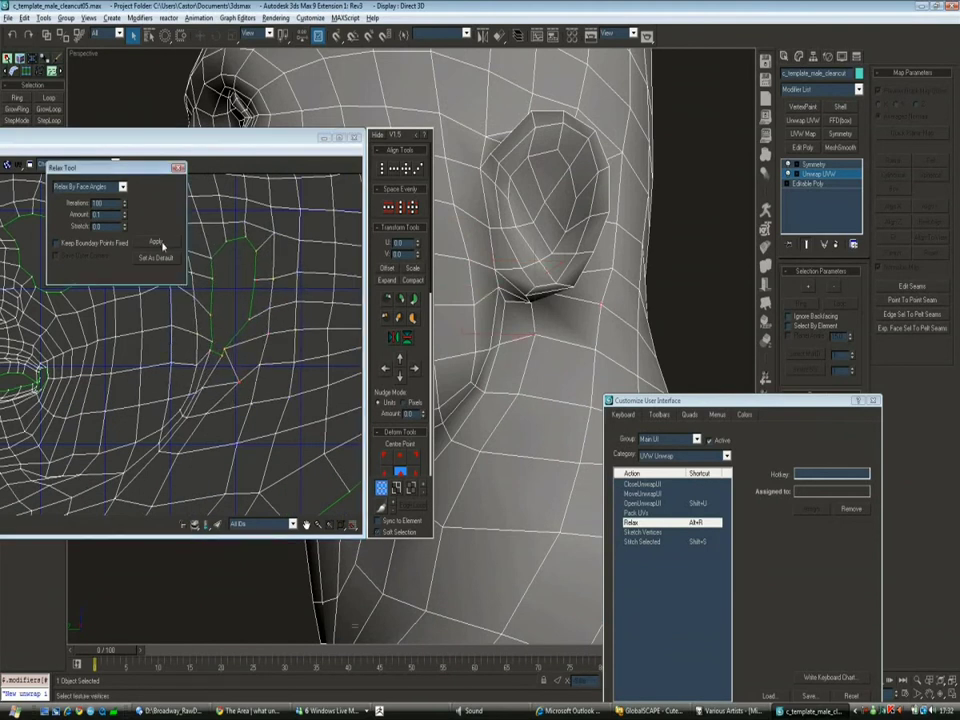
scroll(224, 316, up, 2)
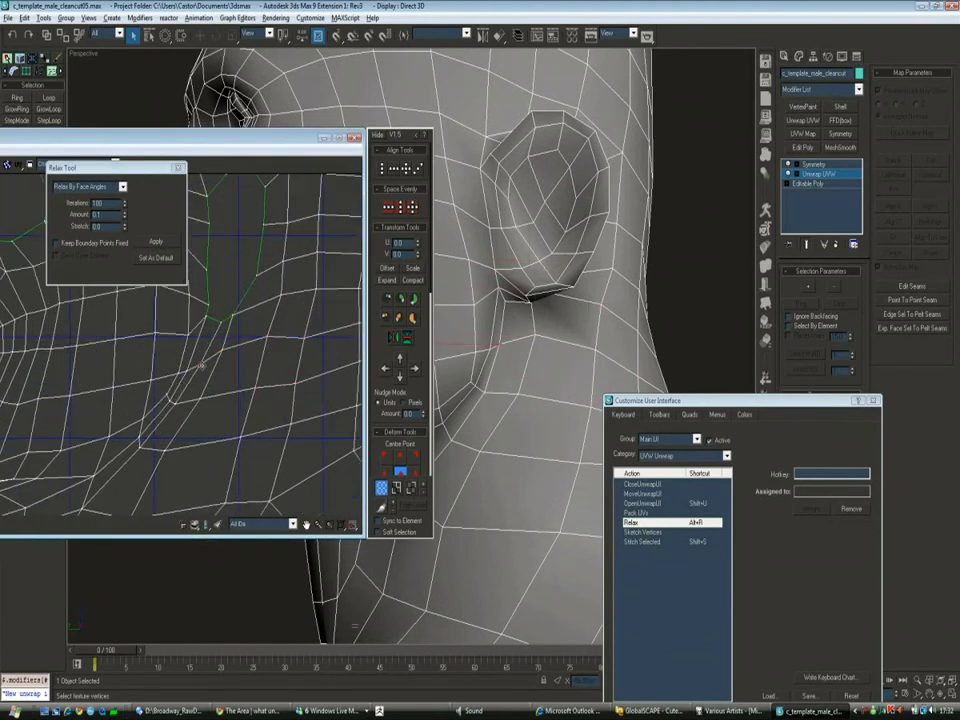
Adjust the vertices beneath the ear opening and smooth the creased area running down toward the jaw
scroll(197, 365, down, 2)
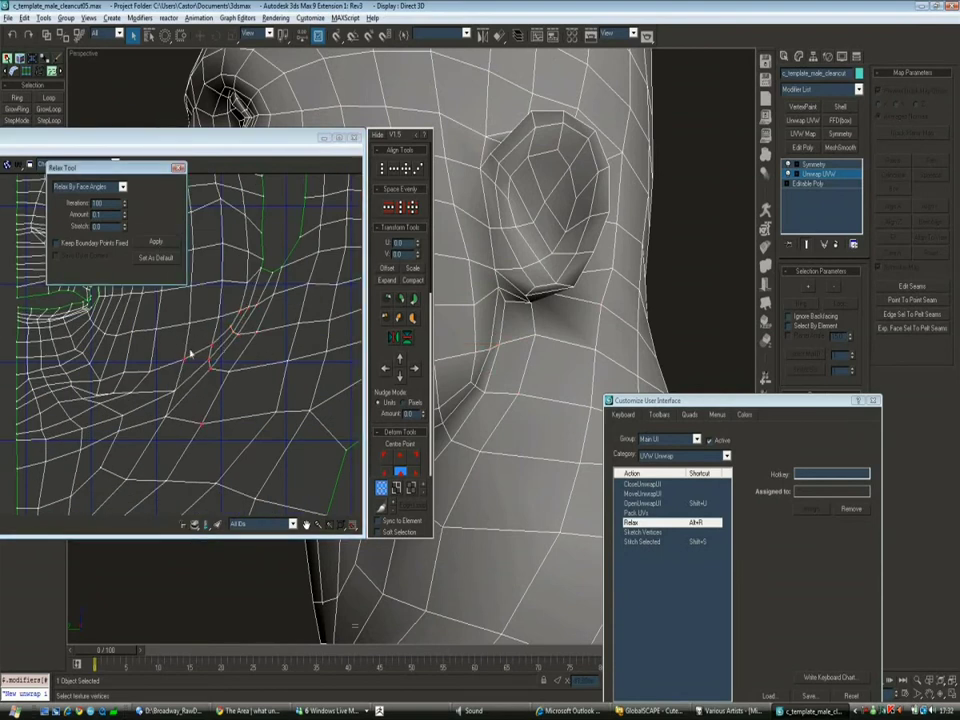
middle_drag(178, 384, 272, 371)
scroll(250, 390, down, 5)
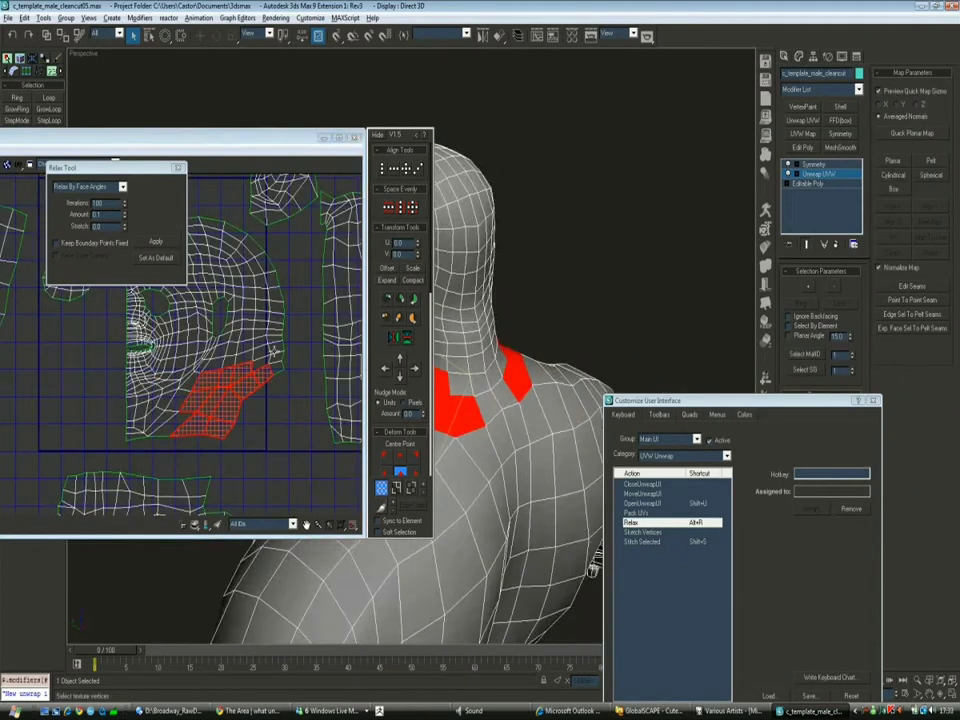
Relax the vertices along the back and lower neck of the head shell using Relax By Face Angles
scroll(296, 323, up, 2)
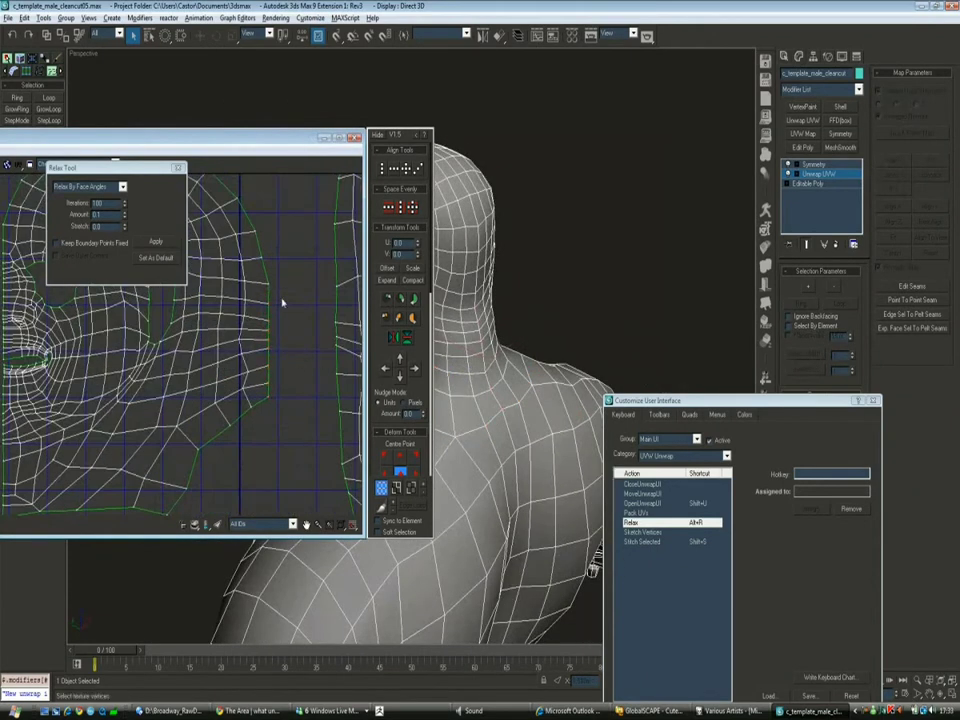
scroll(185, 287, down, 3)
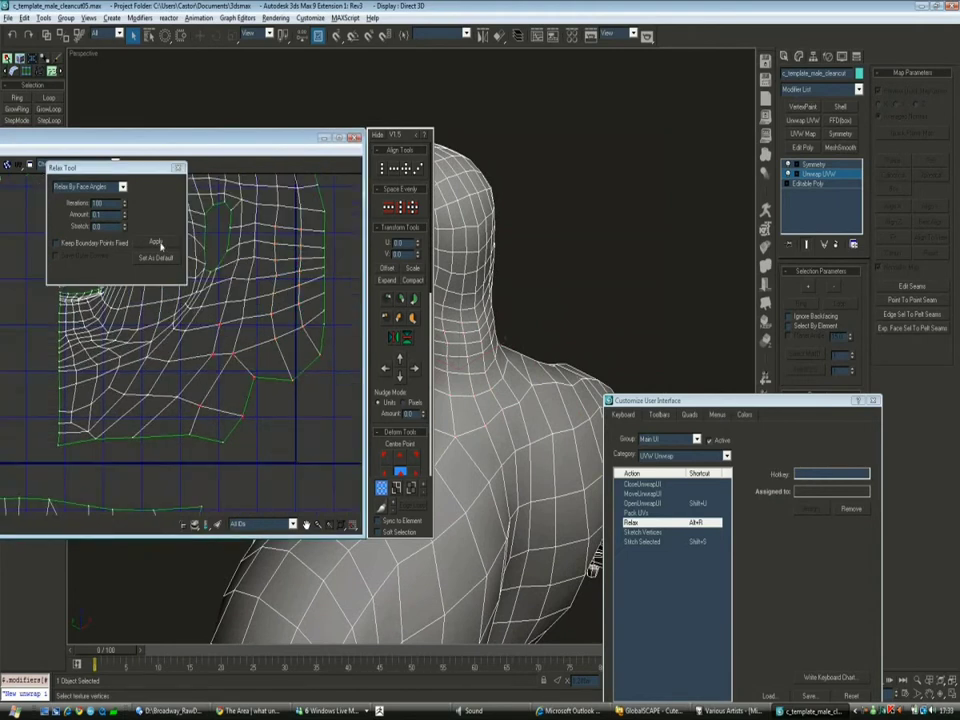
scroll(242, 317, down, 2)
scroll(223, 321, up, 2)
middle_drag(223, 321, 420, 340)
Open the layer list beside the model, fit its name column to the object names and pick male_hair_zbrush
alt+middle_drag(480, 201, 609, 168)
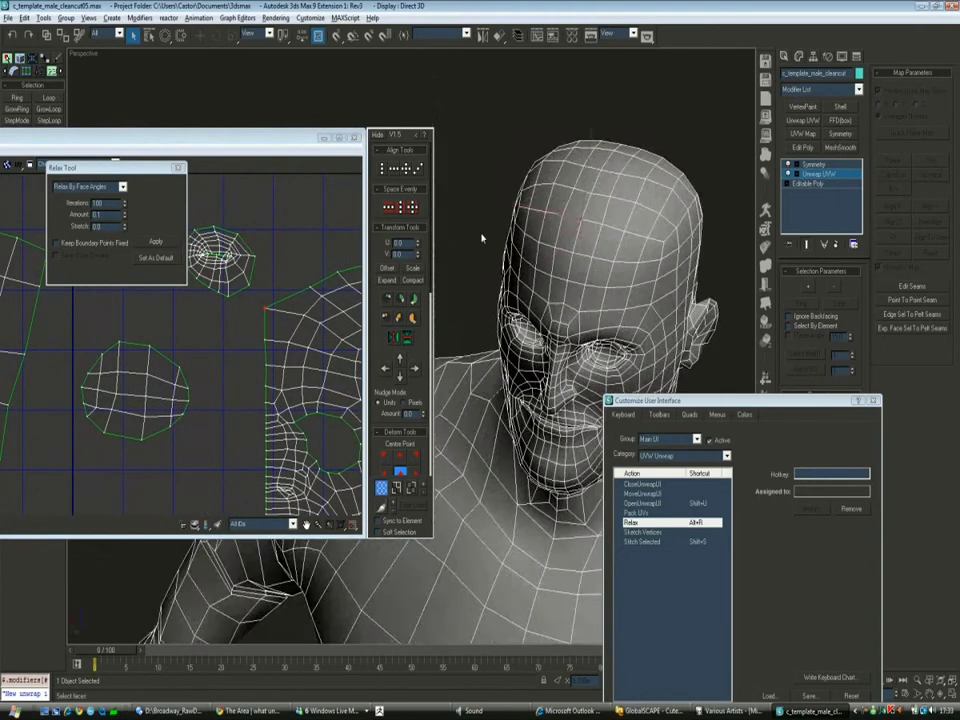
click(518, 35)
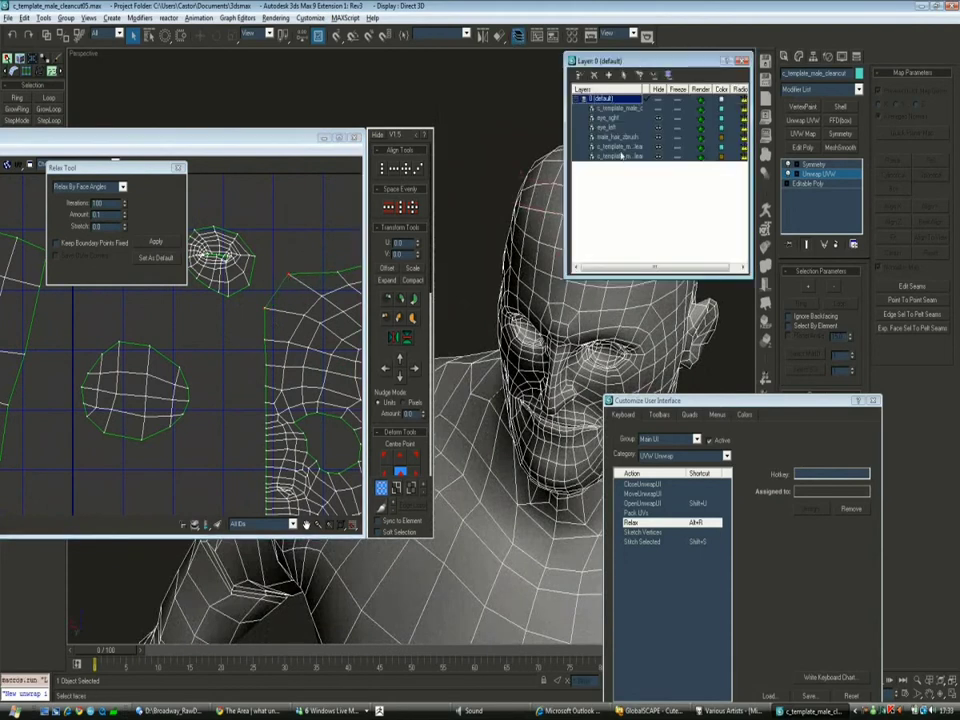
double_click(655, 89)
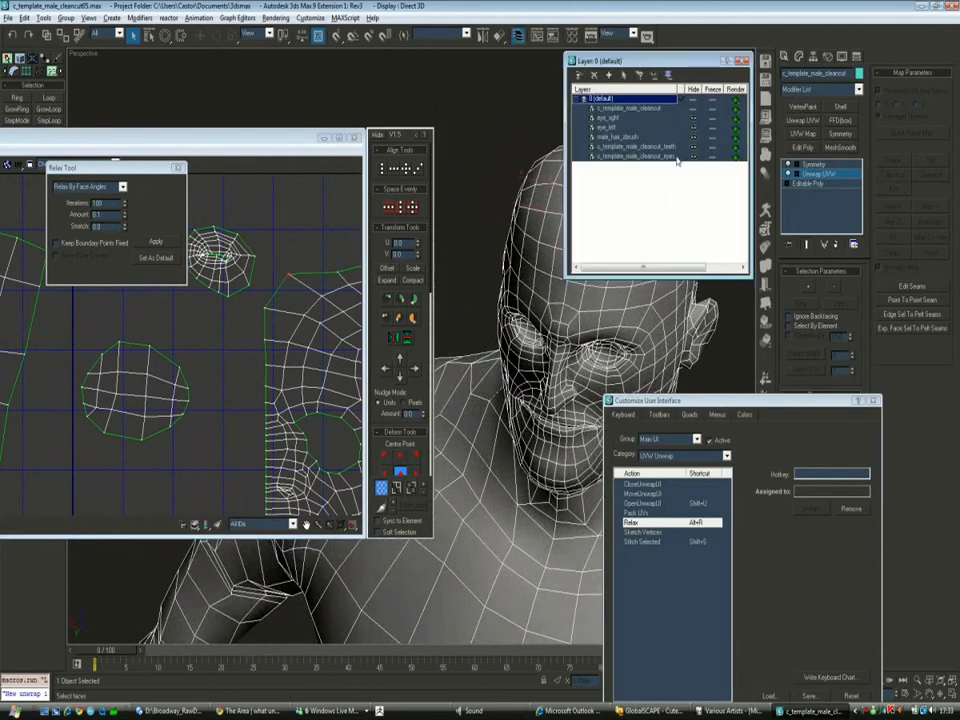
drag(688, 62, 193, 77)
alt+middle_drag(600, 200, 433, 181)
click(124, 151)
key(F3)
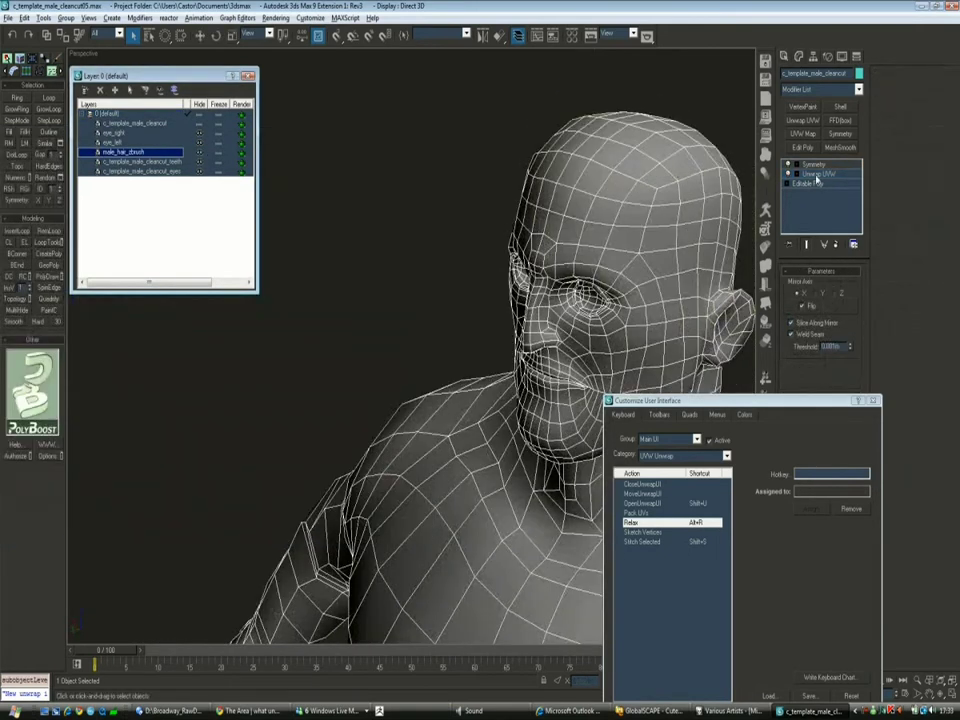
Return to the Unwrap UVW modifier and arrange the UV editor with the Relax tool set to Relax By Face Angles
click(817, 175)
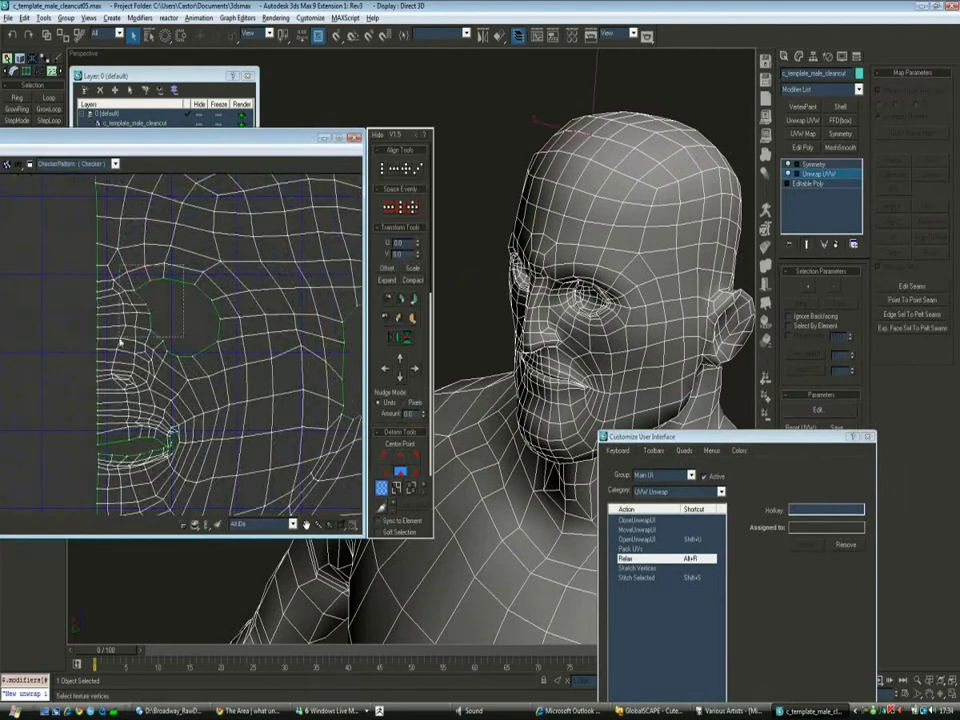
drag(362, 340, 590, 340)
key(alt+r)
click(80, 181)
click(35, 137)
drag(300, 137, 135, 130)
Relax the vertices around the eye opening by face angles with 100 iterations
scroll(650, 300, up, 5)
middle_drag(187, 308, 207, 314)
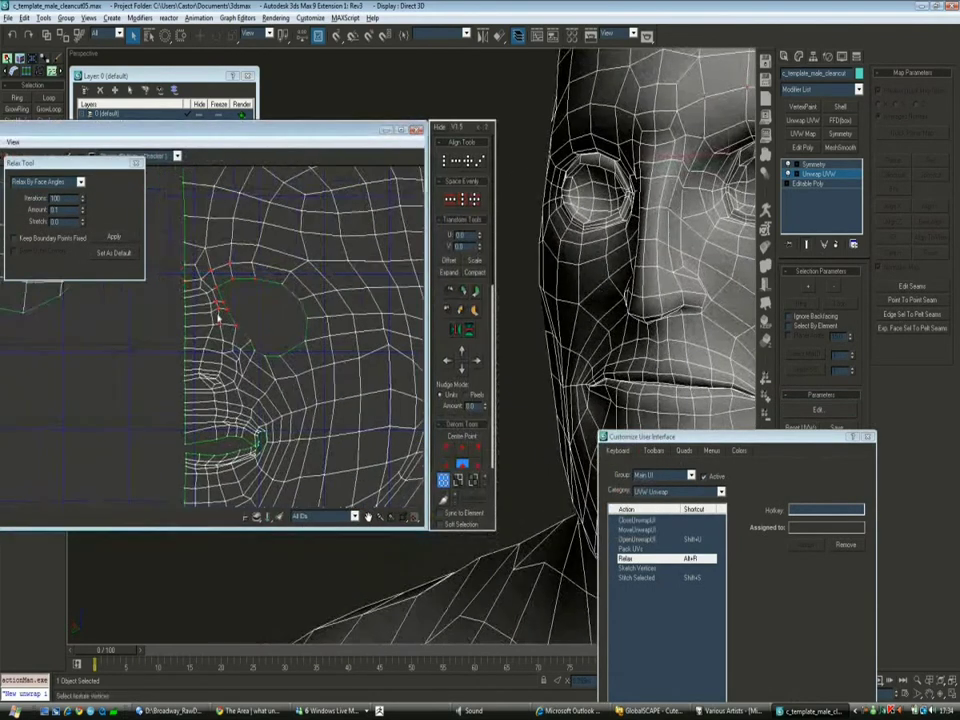
click(113, 237)
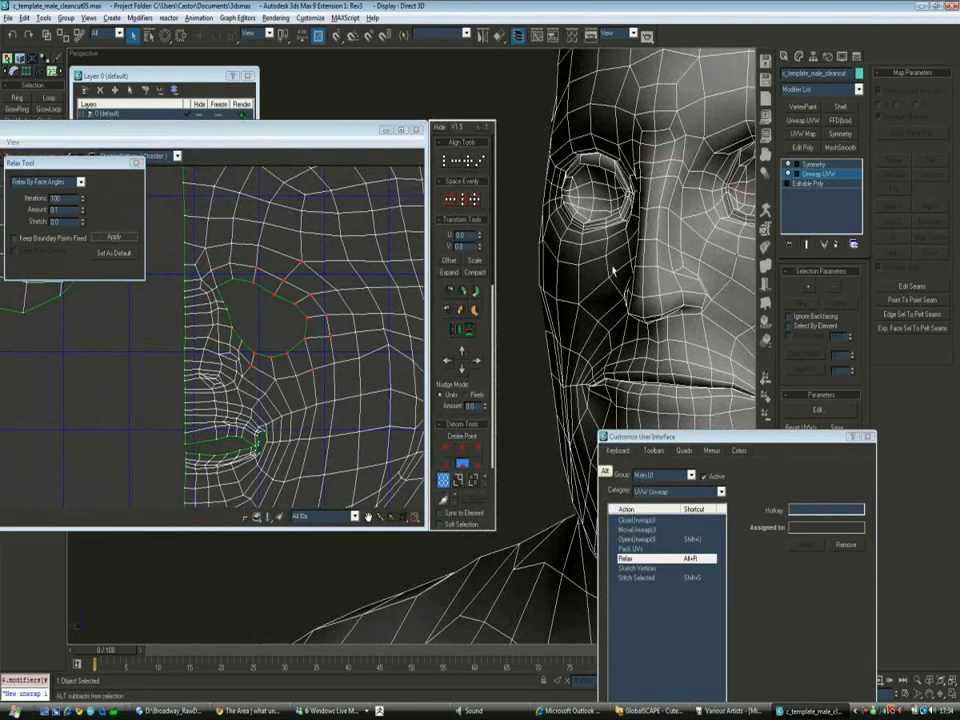
Show the character's face in the Back view without edged faces, framed closely on the eye socket
right_click(82, 53)
mouse_move(101, 58)
click(198, 85)
right_click(82, 53)
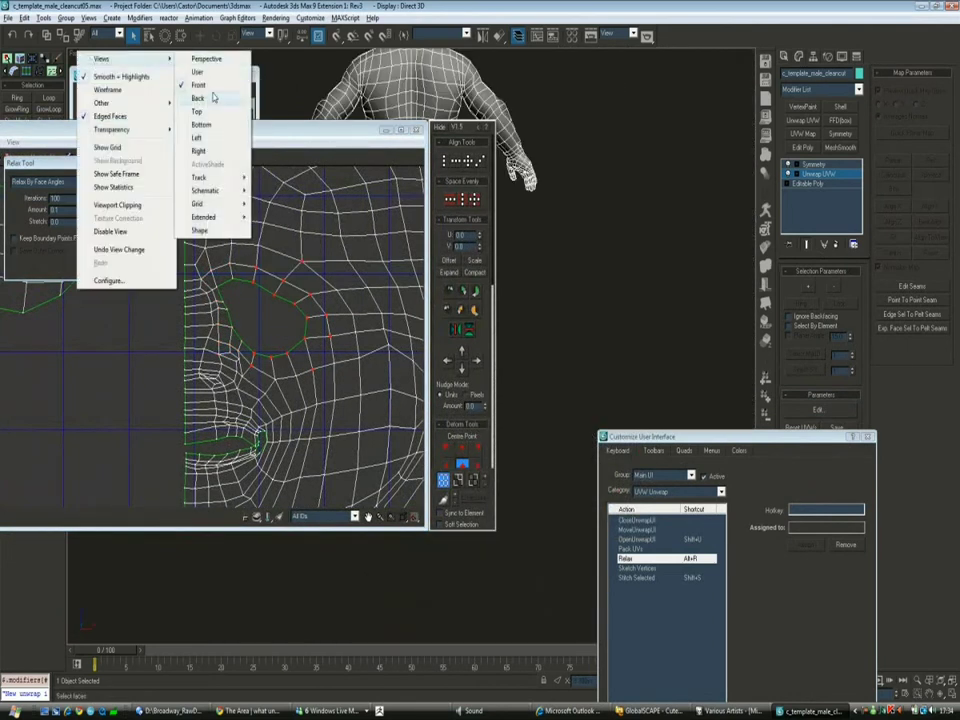
click(214, 62)
scroll(623, 342, up, 10)
scroll(623, 342, up, 5)
scroll(321, 332, up, 2)
Reshape the inner side of the eye opening with soft selection and relax the nose-bridge vertices by face angles
mouse_move(232, 268)
mouse_down()
mouse_move(226, 276)
mouse_move(253, 315)
mouse_move(172, 305)
mouse_up()
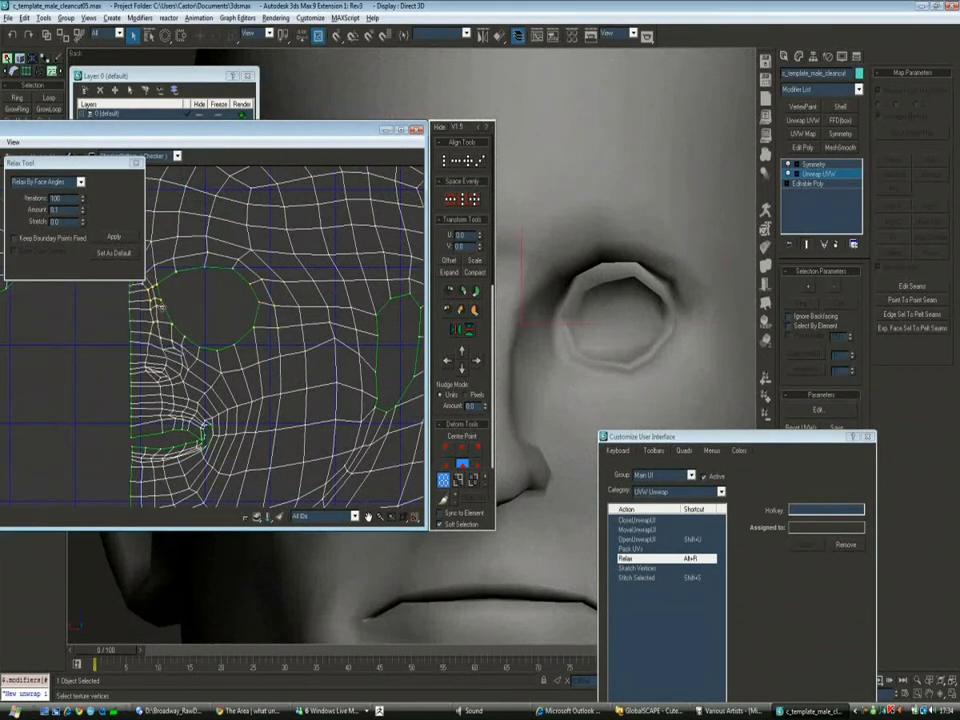
middle_drag(172, 305, 302, 268)
scroll(330, 300, up, 2)
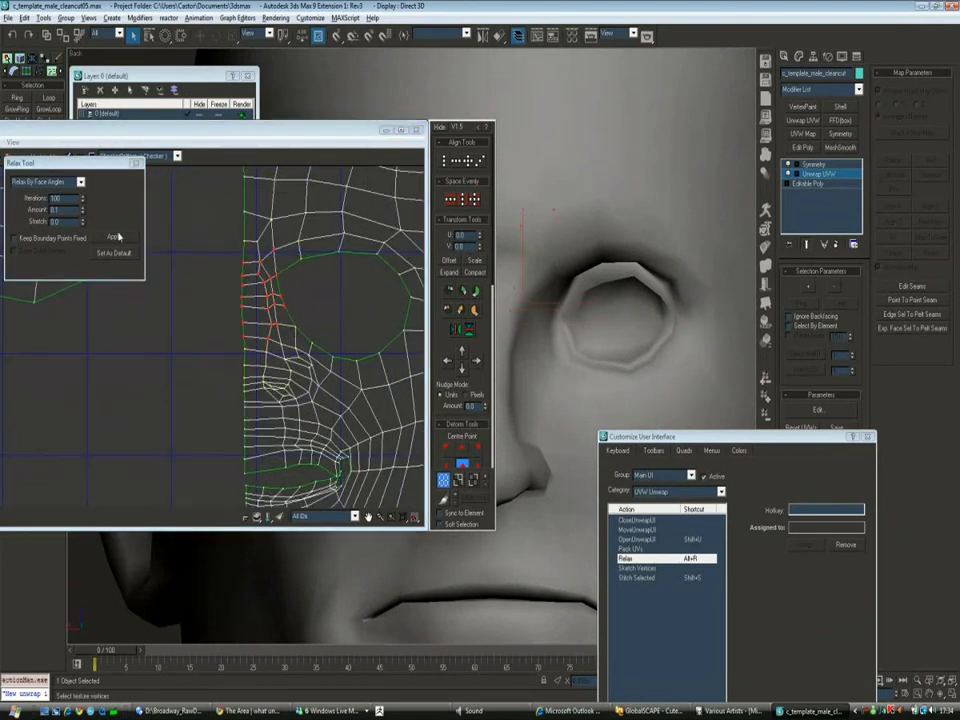
scroll(229, 277, down, 5)
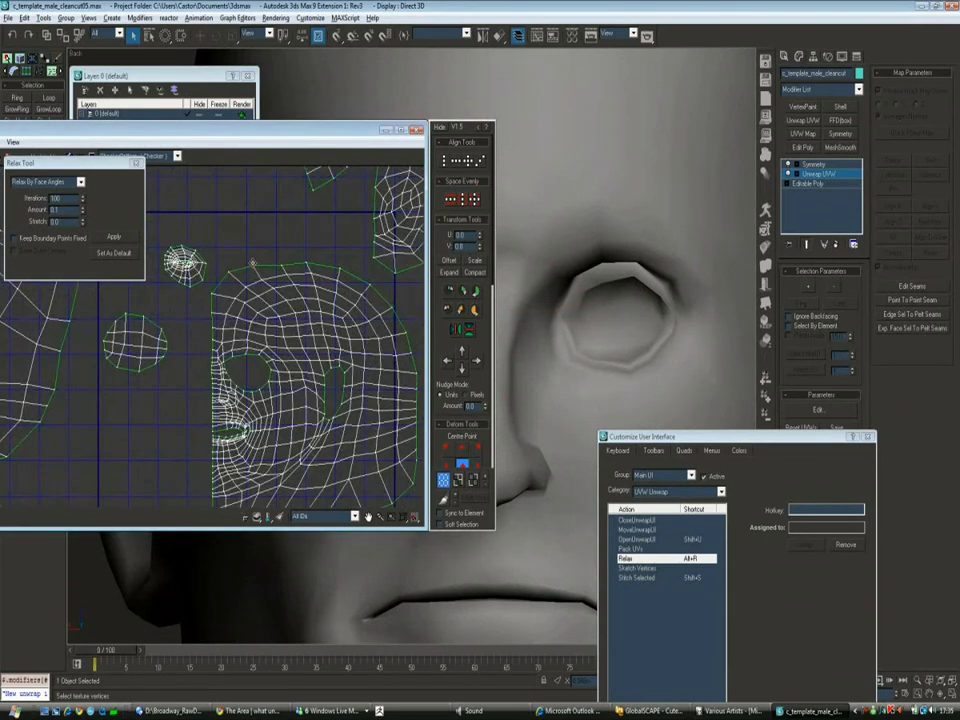
Shift the ear opening toward the back of the head with soft selection and adjust the vertices beneath it
scroll(378, 340, down, 2)
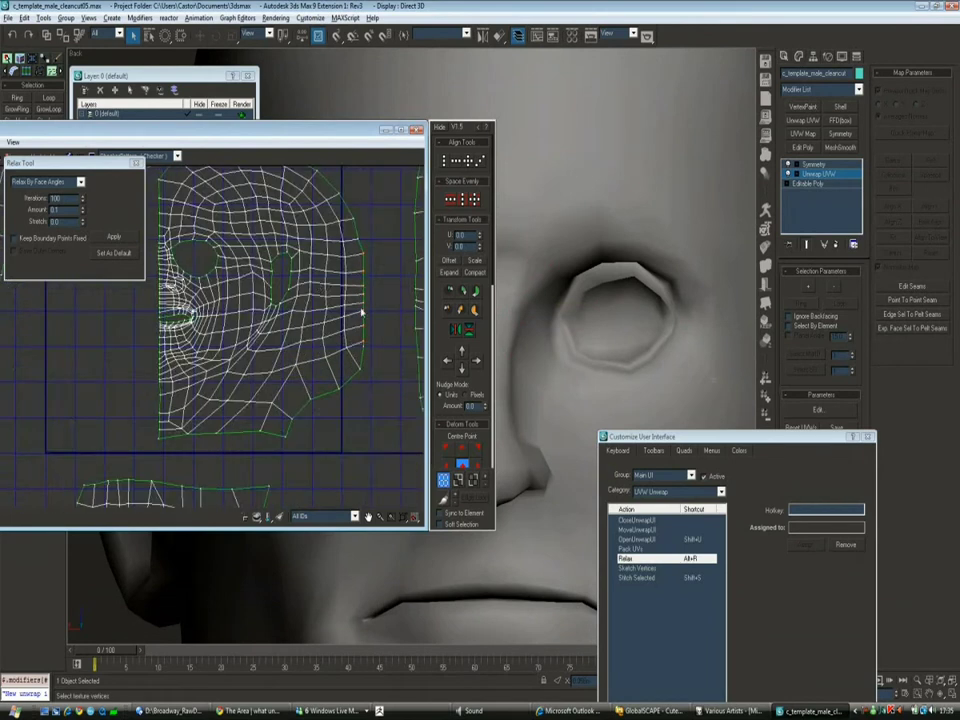
scroll(270, 290, up, 2)
scroll(358, 318, down, 3)
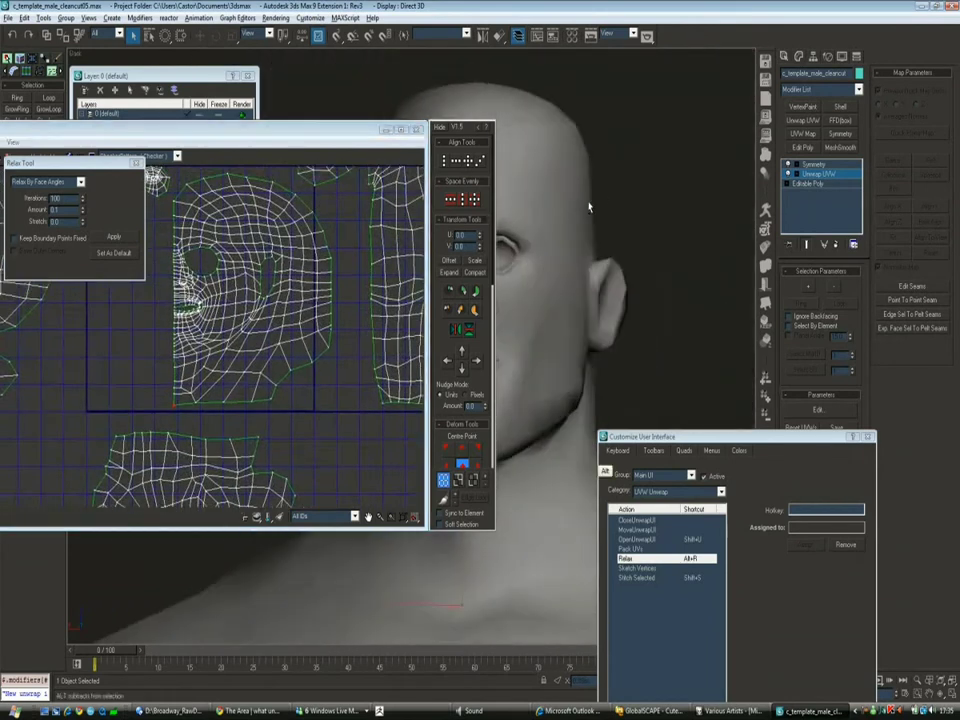
scroll(216, 290, up, 3)
key(alt+r)
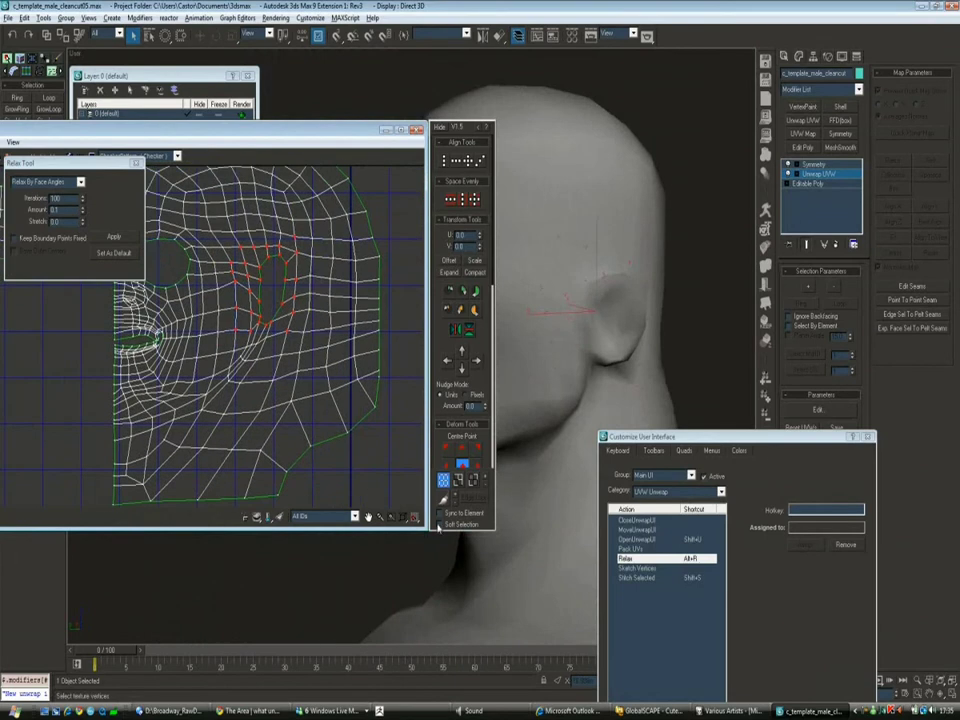
click(246, 400)
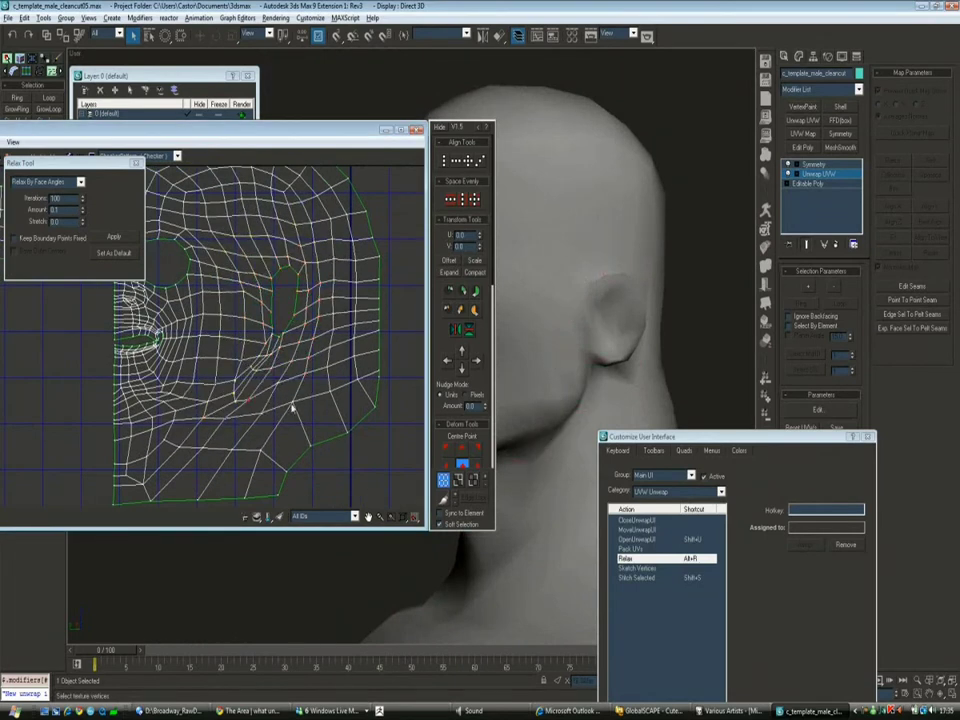
Reposition the overlapping vertices at the corner of the mouth opening so the lip borders run cleanly
scroll(150, 330, up, 5)
scroll(240, 350, up, 2)
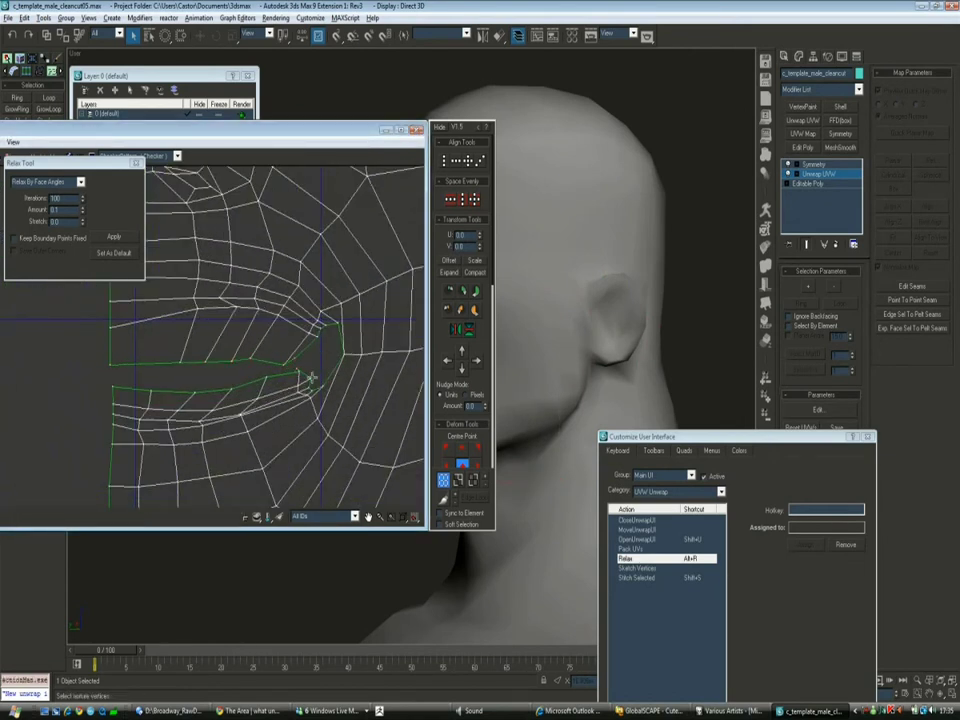
drag(340, 352, 319, 357)
scroll(308, 364, up, 3)
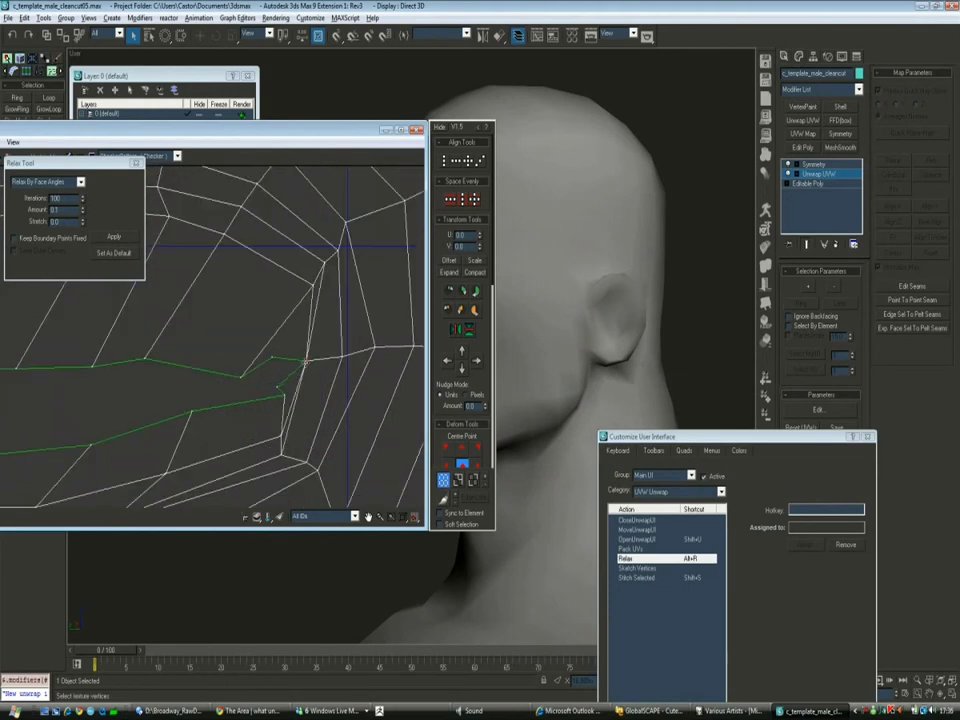
mouse_move(285, 352)
shift+mouse_down()
mouse_move(292, 368)
mouse_move(284, 369)
shift+mouse_up()
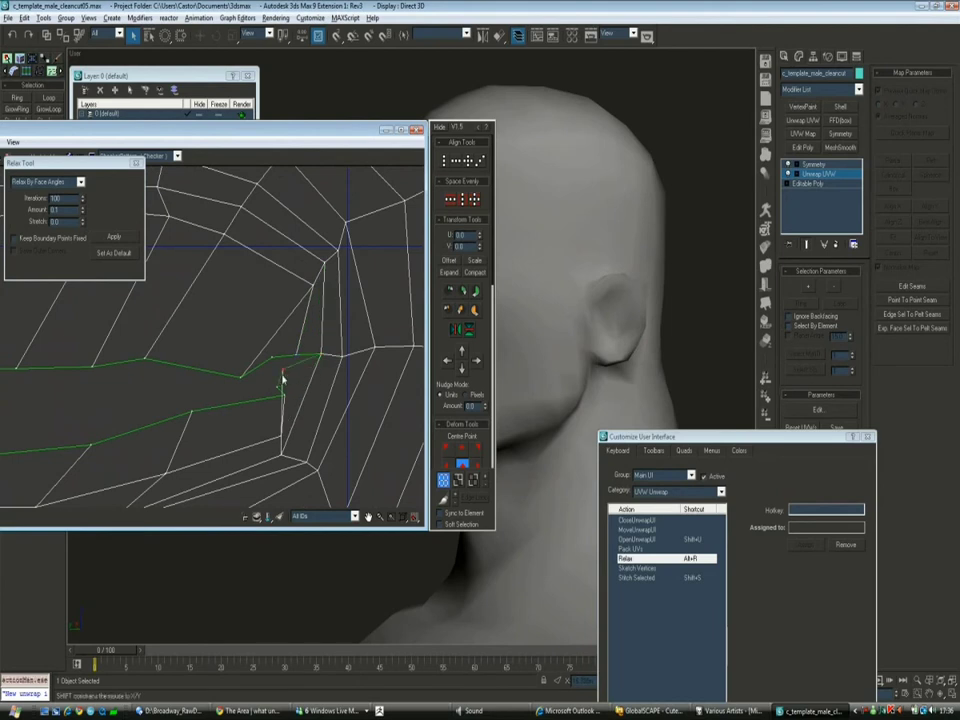
Relax the lip vertices by face angles and bring the upper and lower lip borders close together
scroll(285, 356, down, 2)
scroll(348, 291, down, 2)
scroll(300, 275, down, 2)
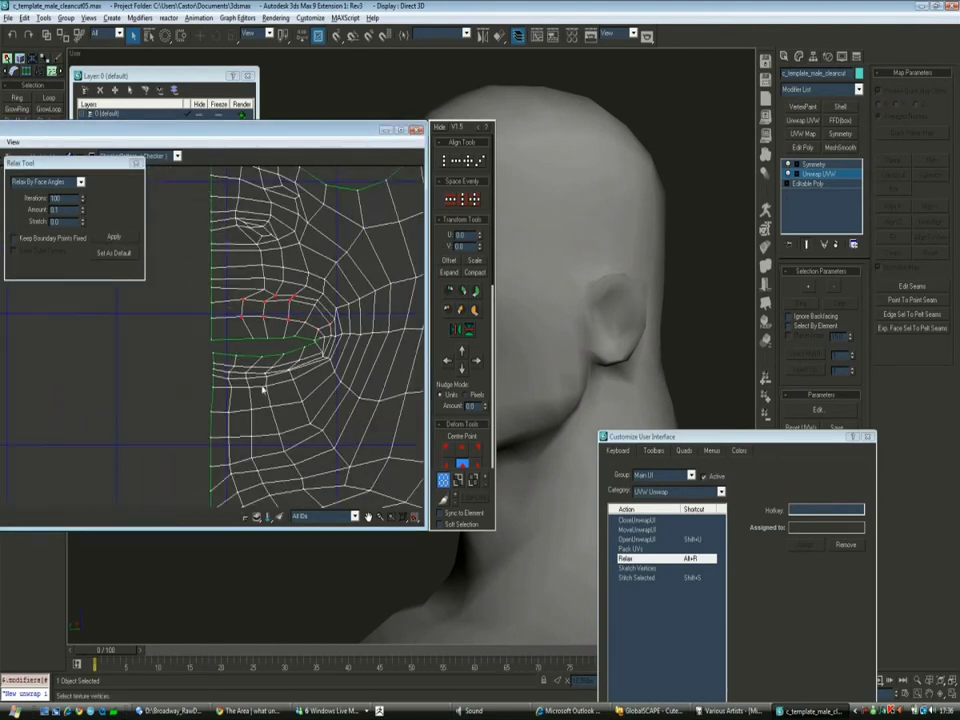
scroll(227, 302, up, 2)
alt+middle_drag(626, 268, 700, 293)
scroll(634, 300, up, 4)
scroll(315, 297, down, 2)
click(113, 237)
click(268, 271)
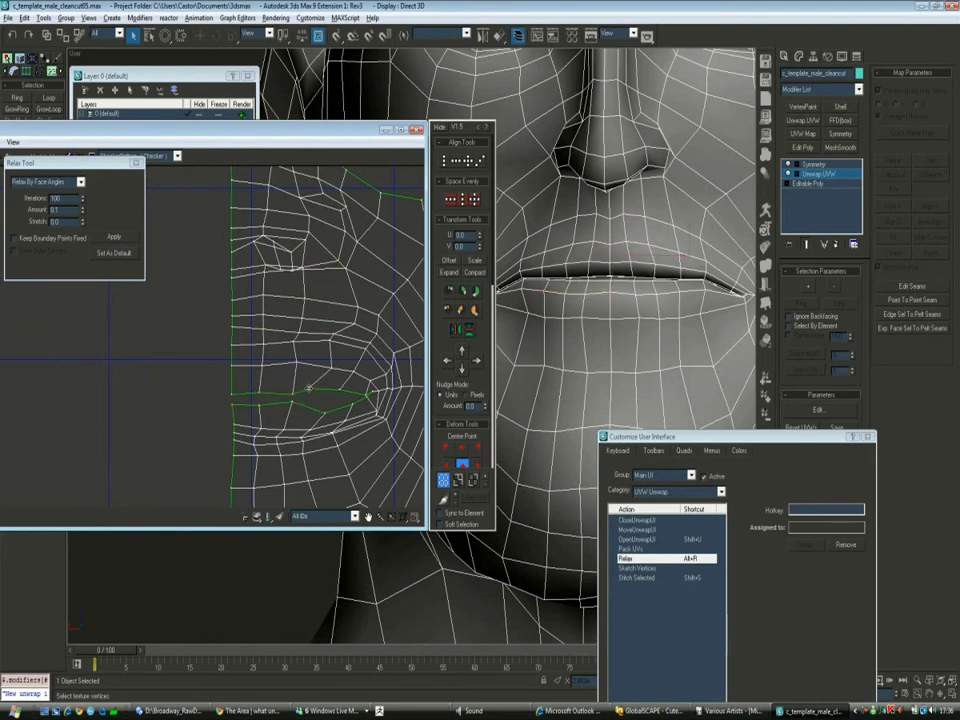
scroll(341, 402, up, 2)
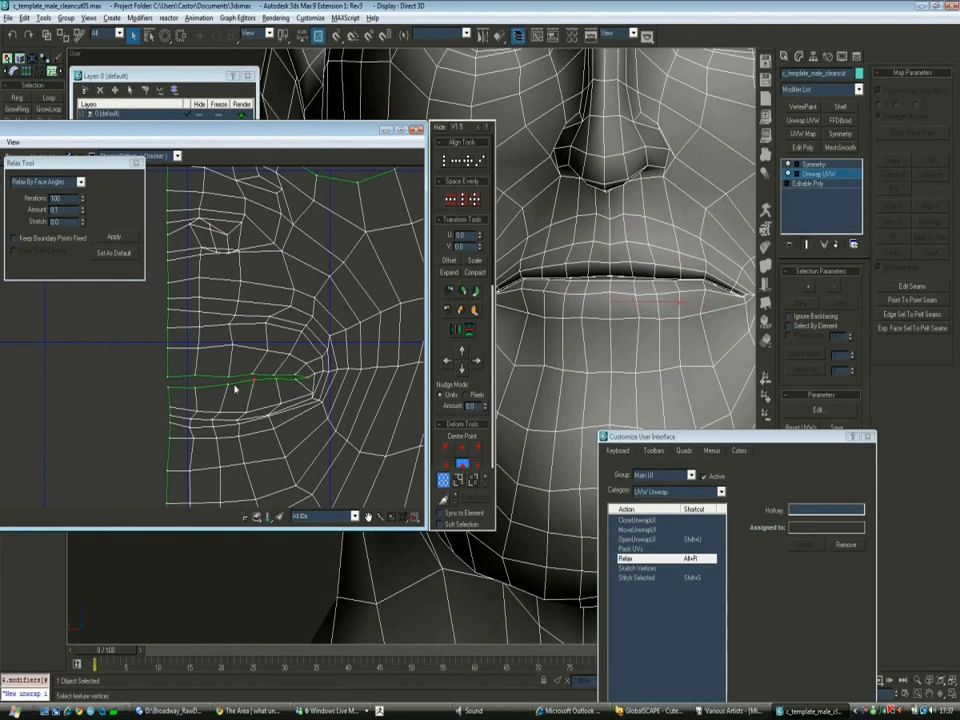
Relax the vertices around the mouth and nose by face angles with Keep Boundary Points Fixed enabled
scroll(180, 340, down, 2)
click(64, 240)
click(111, 239)
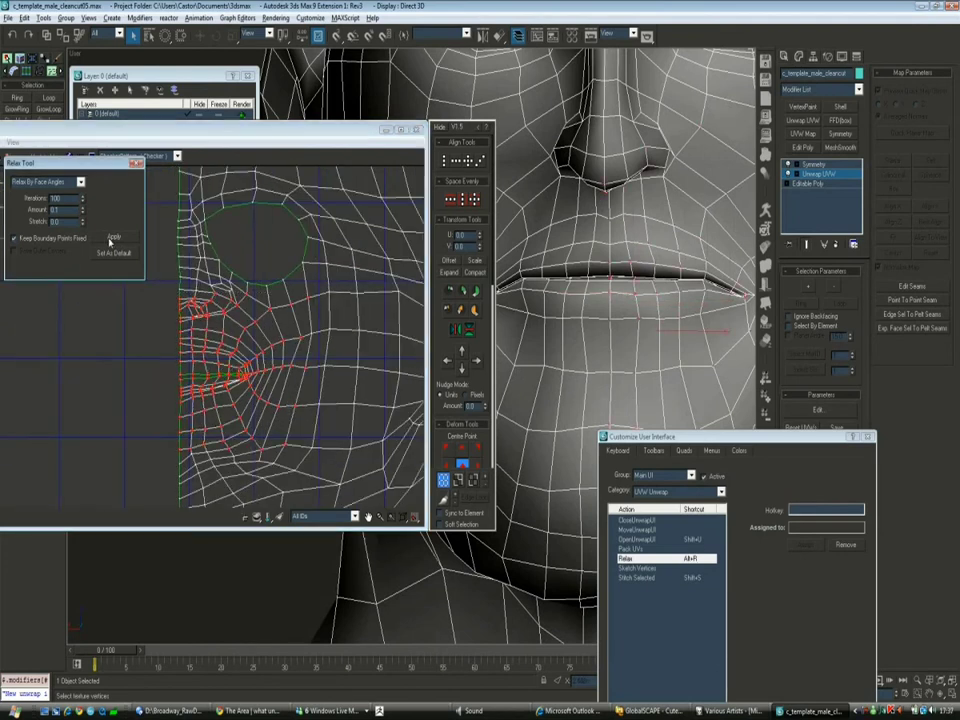
Relax the cheek, chin and jaw vertices by face angles while keeping the boundary points fixed
scroll(199, 396, down, 1)
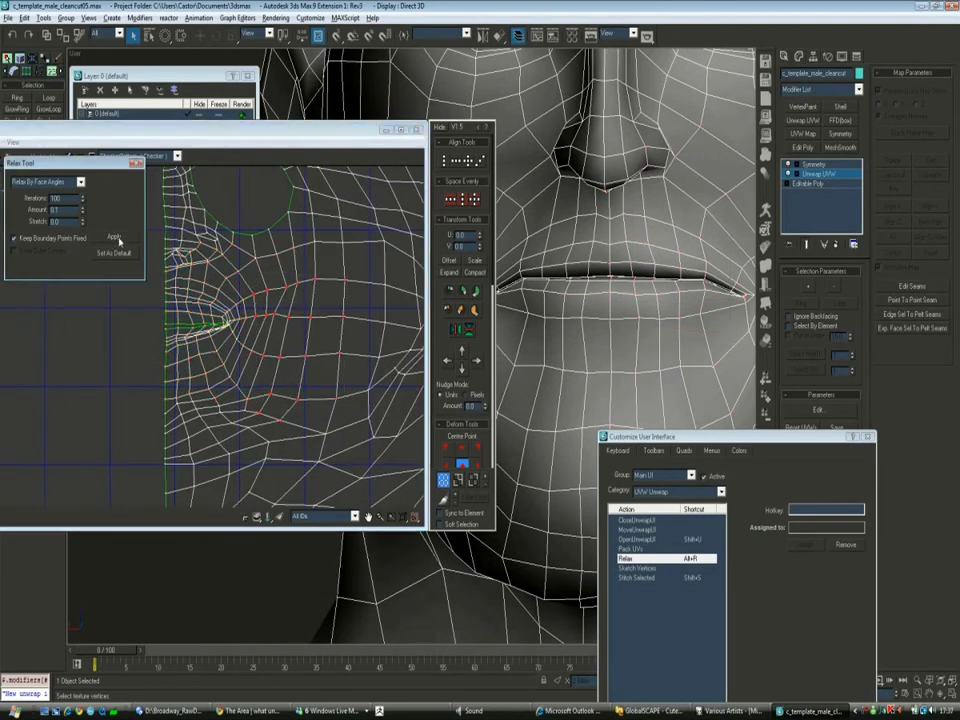
middle_drag(150, 351, 330, 395)
scroll(330, 393, down, 1)
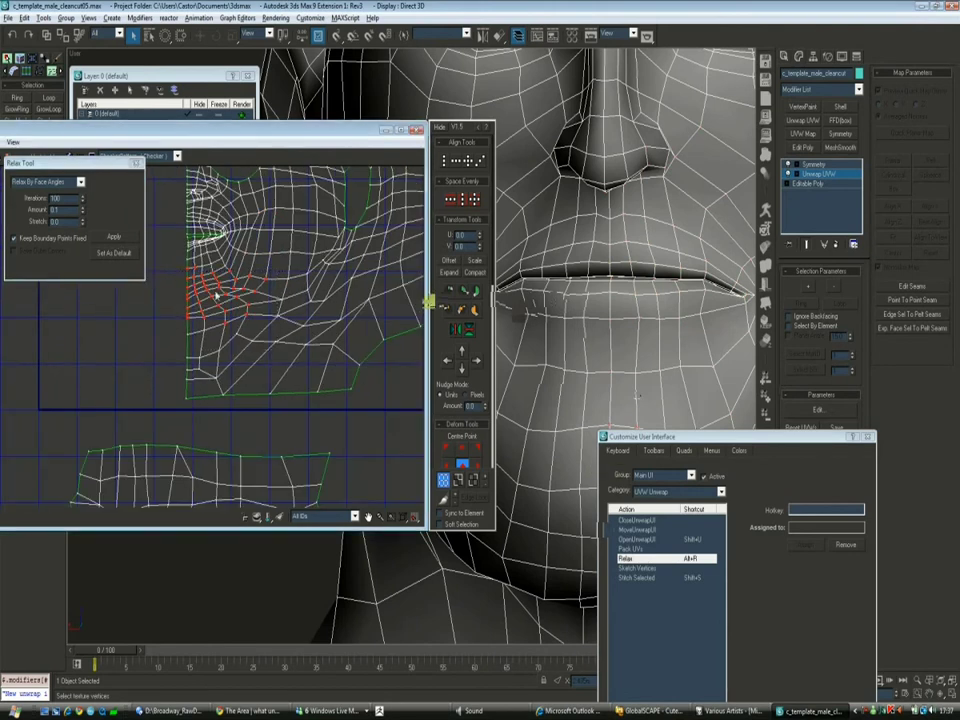
scroll(274, 317, down, 3)
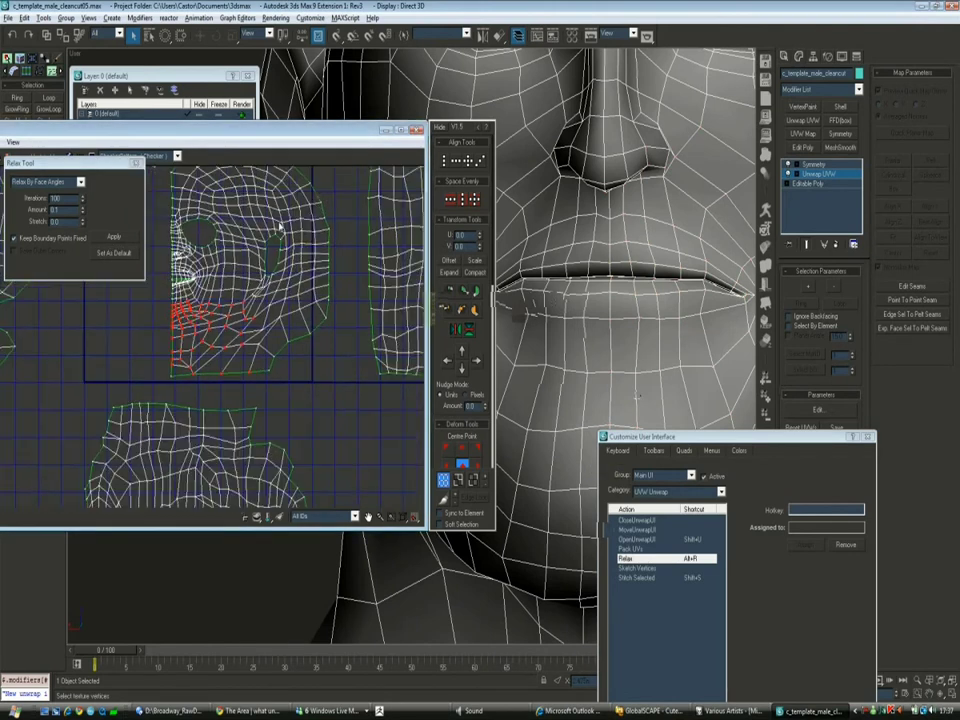
scroll(182, 204, up, 3)
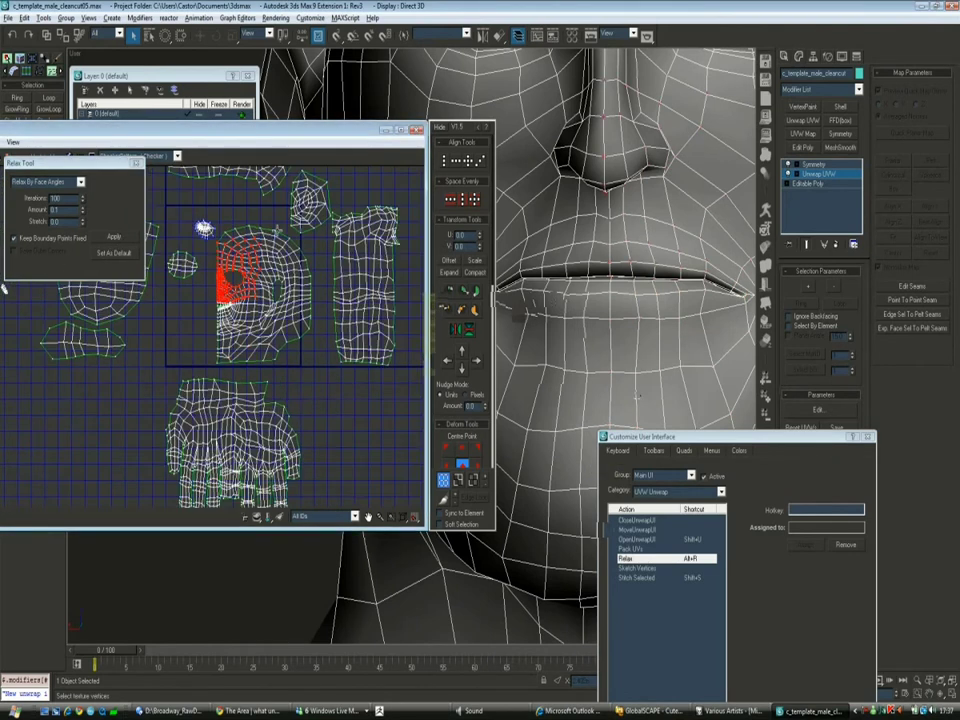
Move the eye-socket shell and the small round shell beside it out of the UV tile, above the head shell
scroll(182, 204, down, 2)
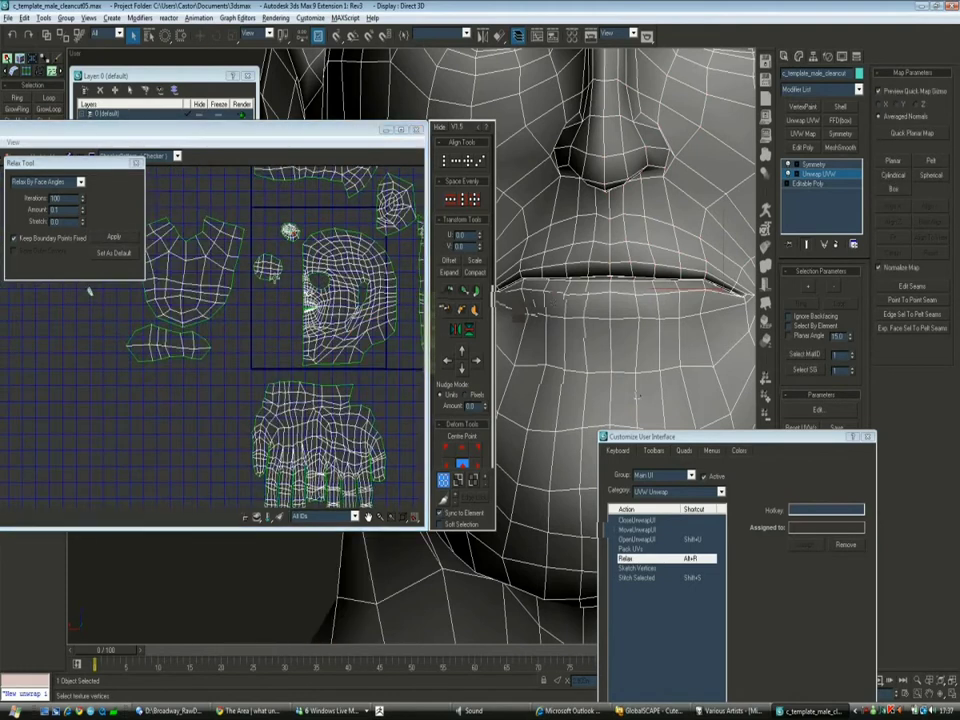
scroll(89, 291, up, 2)
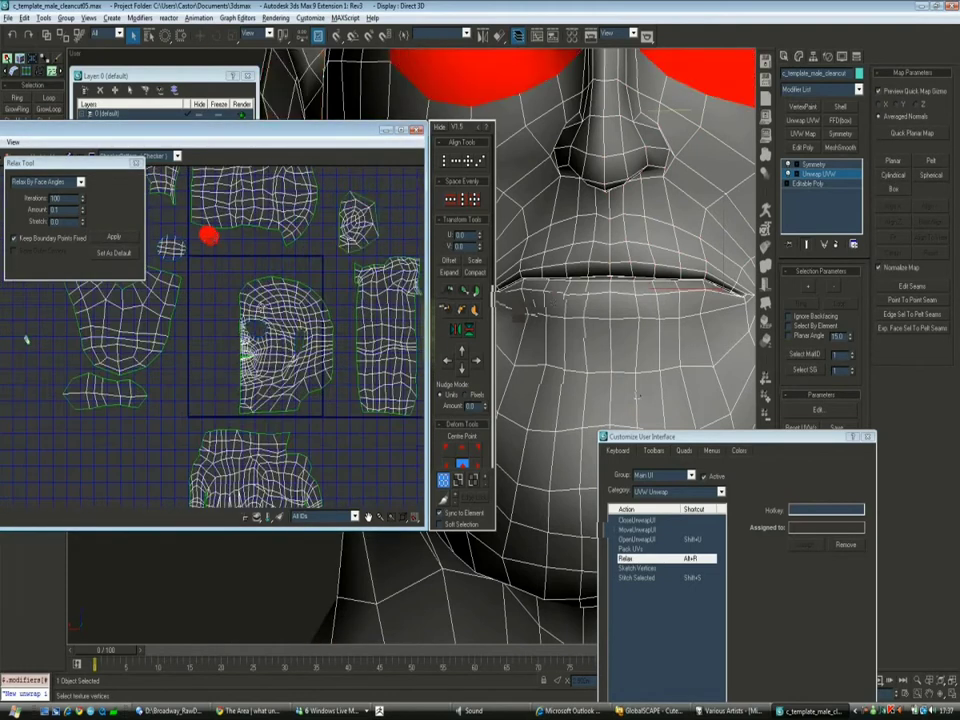
click(285, 330)
Widen the UV editor and align the vertices of the head shell's front edge into a vertical line
scroll(268, 290, up, 2)
click(216, 221)
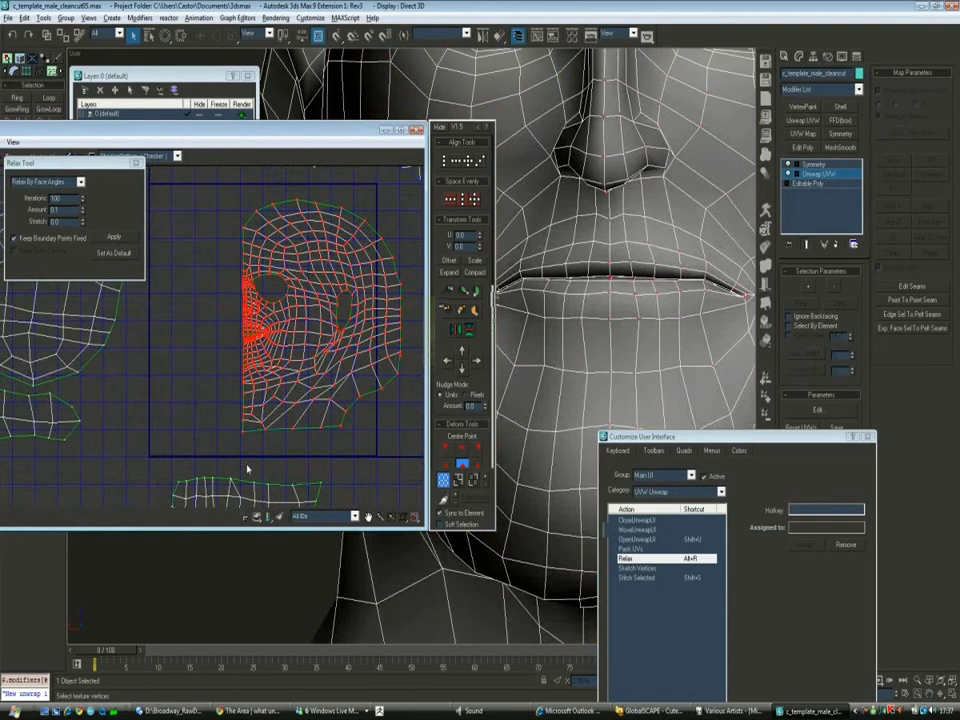
scroll(279, 300, up, 3)
scroll(240, 320, down, 2)
middle_drag(300, 350, 295, 265)
drag(425, 330, 605, 335)
scroll(154, 343, down, 4)
scroll(154, 343, up, 3)
scroll(55, 363, down, 1)
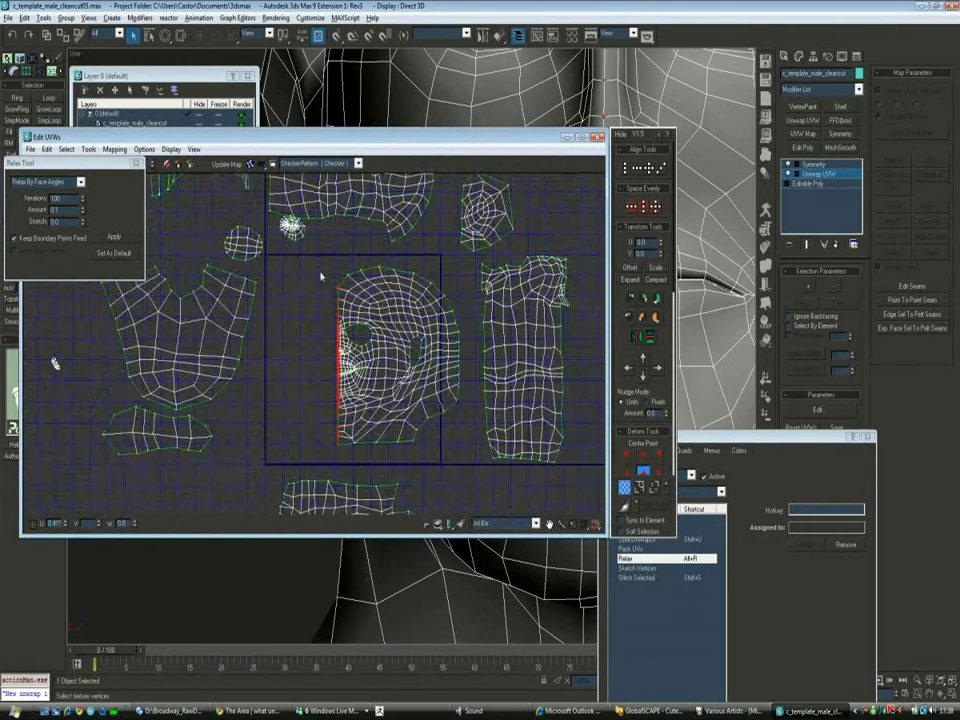
Select the entire head shell and shift it horizontally away from the center of the UV tile
click(338, 303)
drag(359, 293, 376, 294)
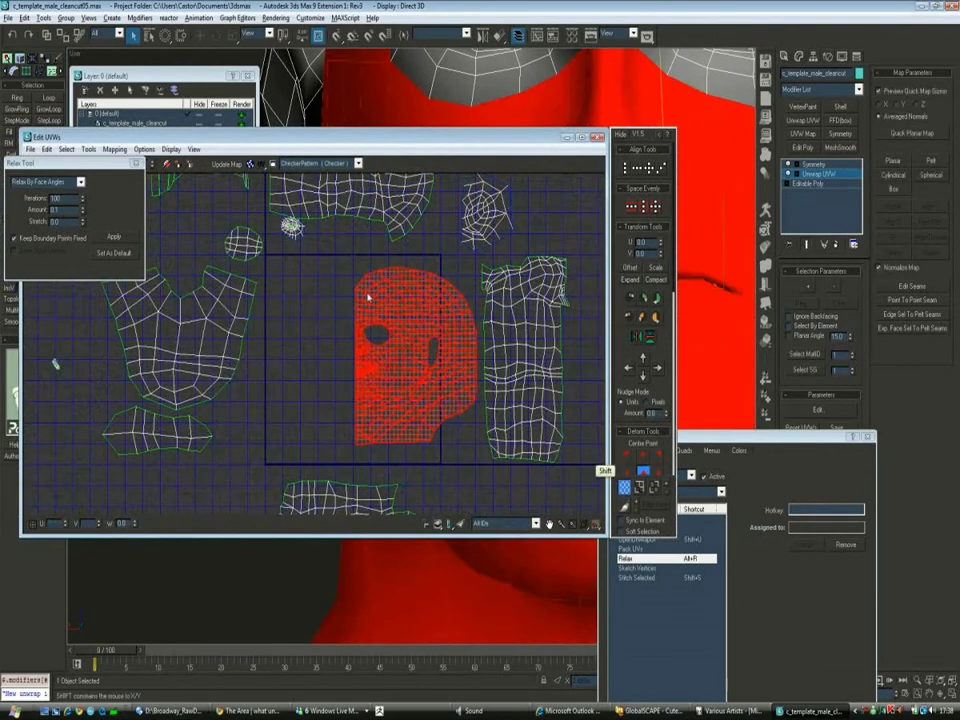
Place the head shell's front-edge vertices at U 0.5 and scale the whole shell down about the tile's vertical centerline
key(1)
scroll(366, 292, up, 3)
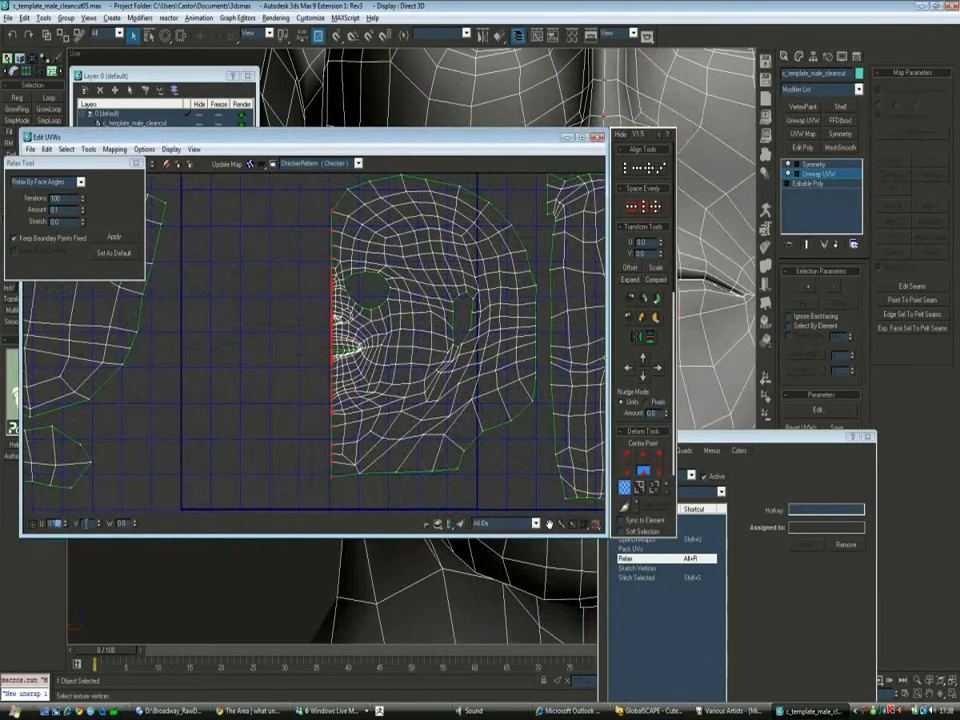
scroll(330, 330, down, 2)
key(3)
drag(60, 163, 54, 211)
scroll(317, 248, up, 2)
scroll(318, 250, down, 2)
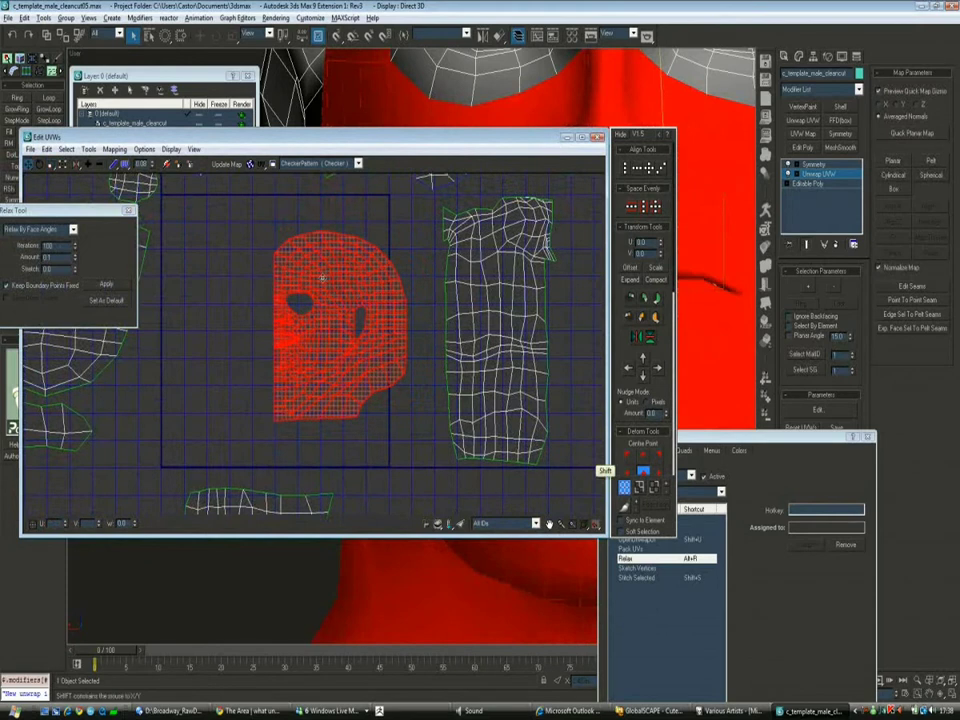
Enable soft selection with a 0.26 falloff and pull the vertex at the lower back edge of the head shell inward
key(1)
scroll(338, 287, up, 2)
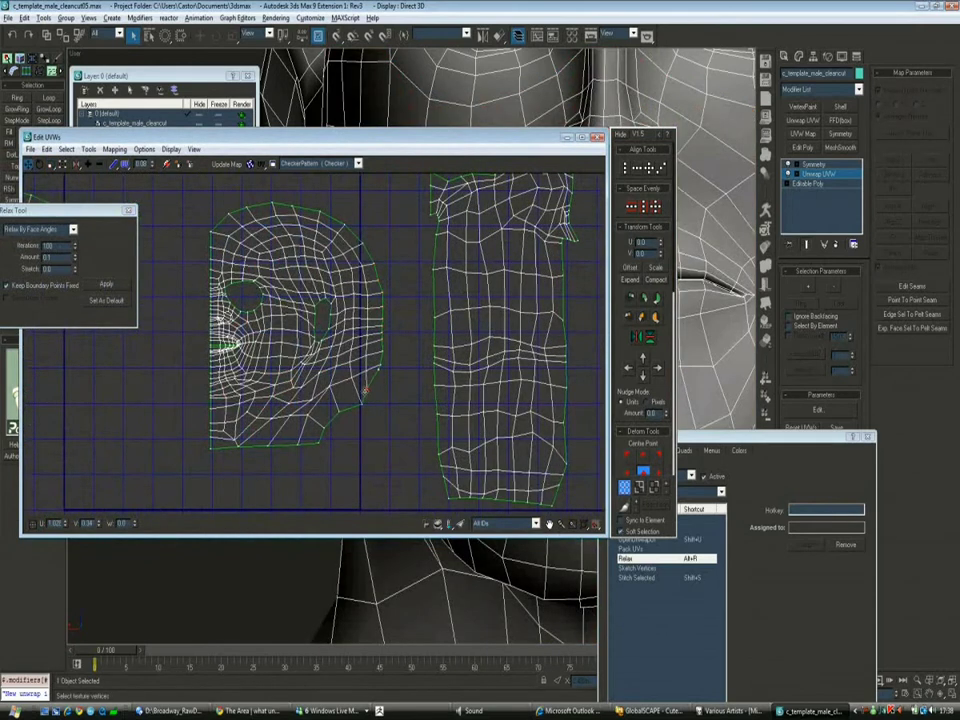
scroll(645, 415, down, 4)
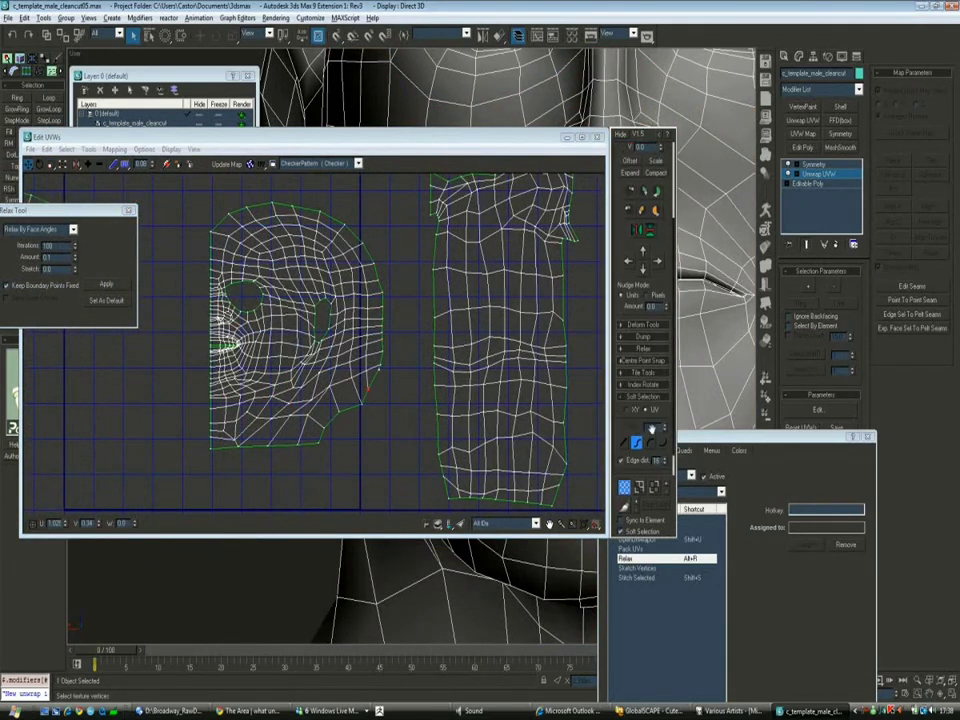
click(643, 320)
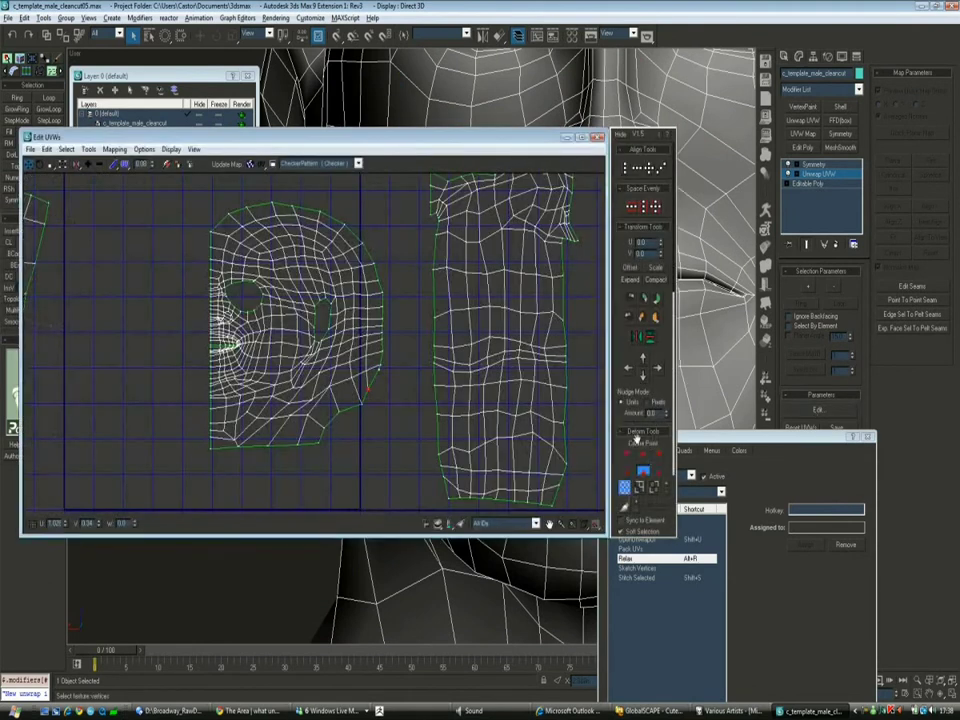
click(643, 443)
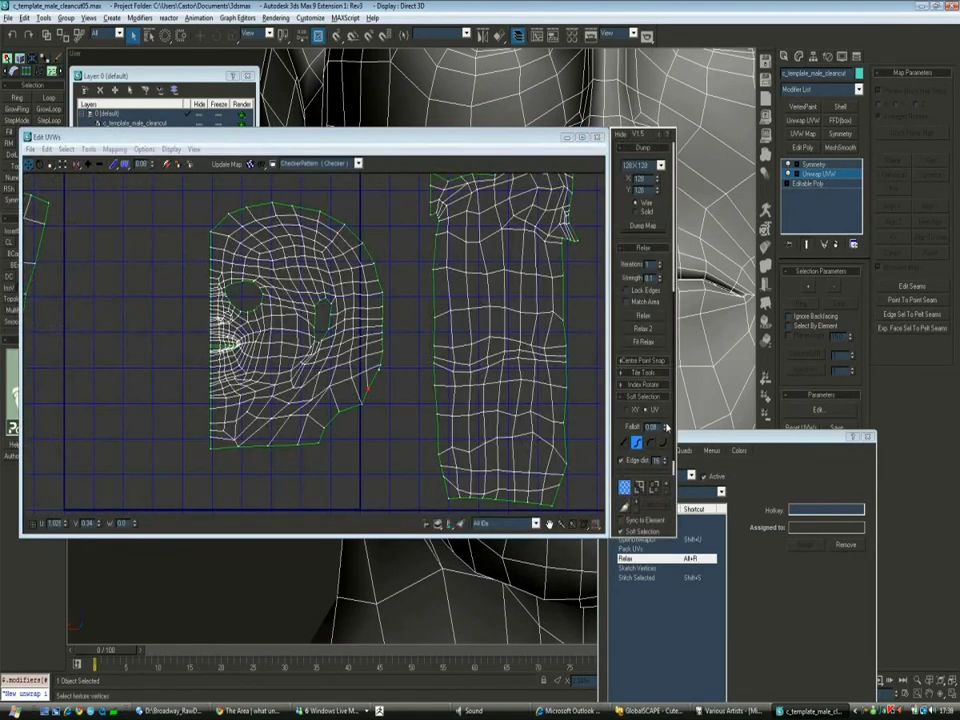
drag(368, 390, 345, 408)
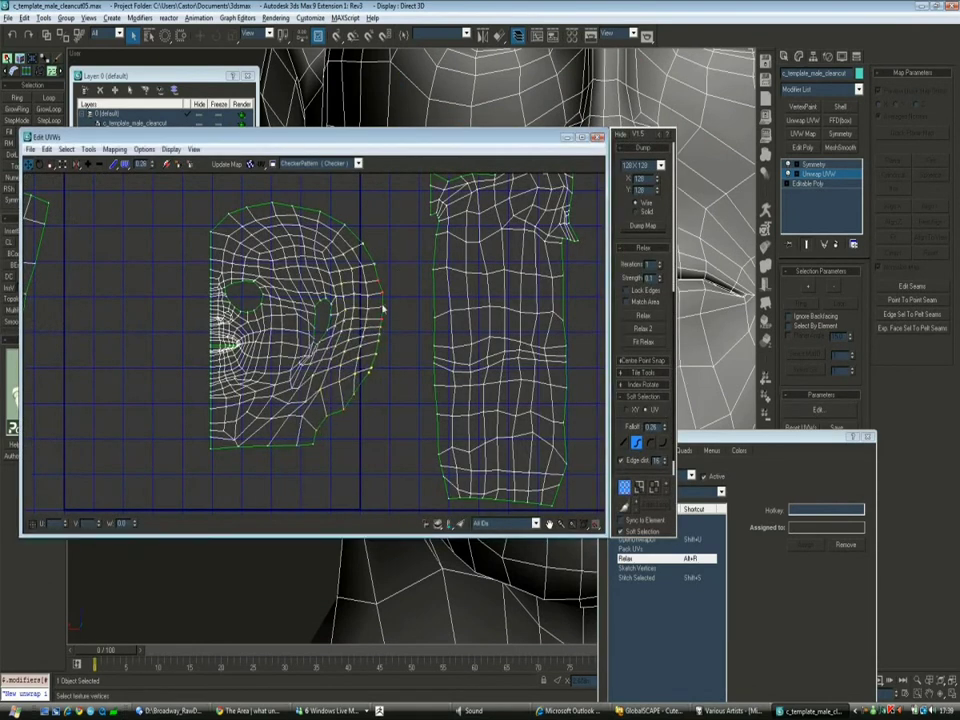
Pull the back edge and lower corner of the head shell inward so the shell fits inside the UV tile
drag(381, 300, 360, 368)
drag(312, 298, 300, 297)
click(356, 374)
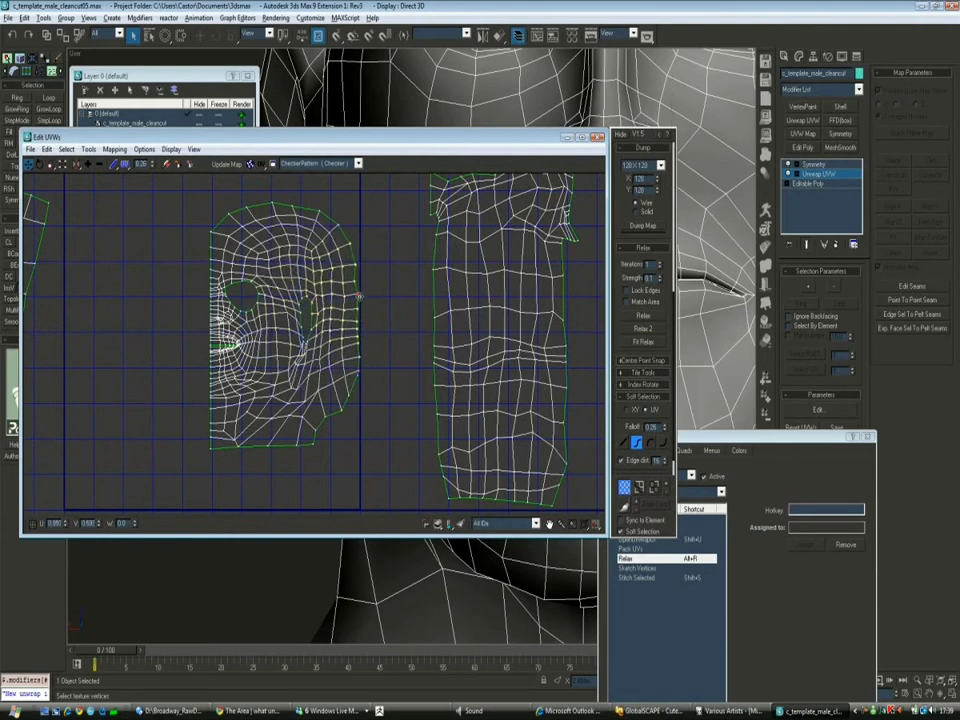
scroll(305, 447, down, 1)
middle_drag(278, 391, 294, 364)
click(321, 425)
drag(321, 425, 331, 386)
Relax the overlapping vertices around the mouth corner by face angles, using 100 iterations and an amount of 0.1
scroll(331, 386, up, 3)
scroll(331, 386, down, 3)
scroll(331, 386, up, 3)
key(alt+r)
scroll(331, 386, up, 2)
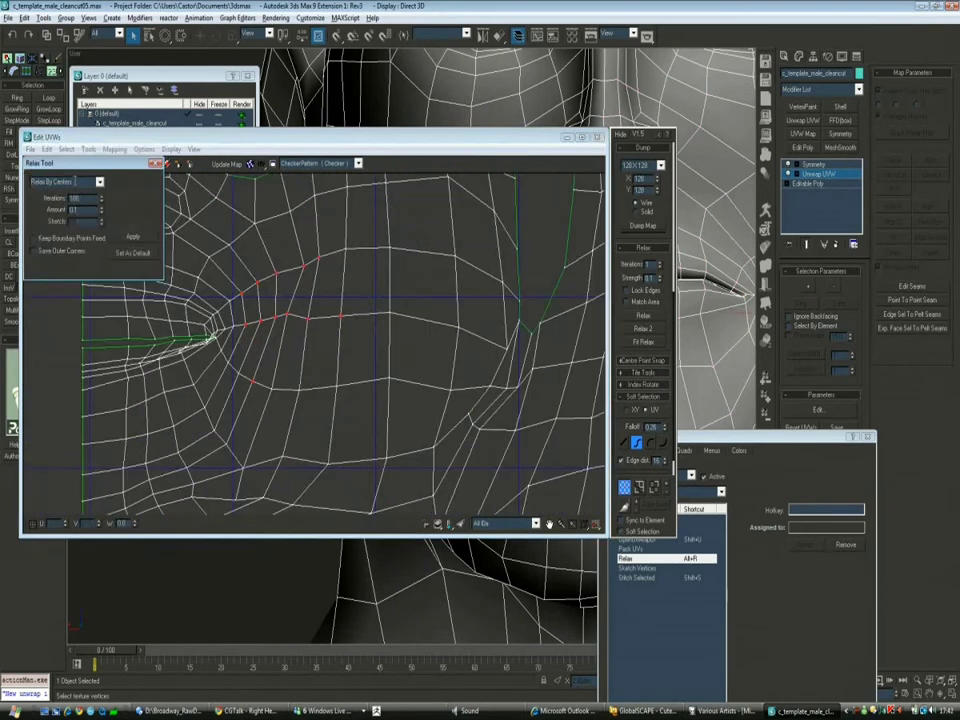
scroll(375, 336, up, 2)
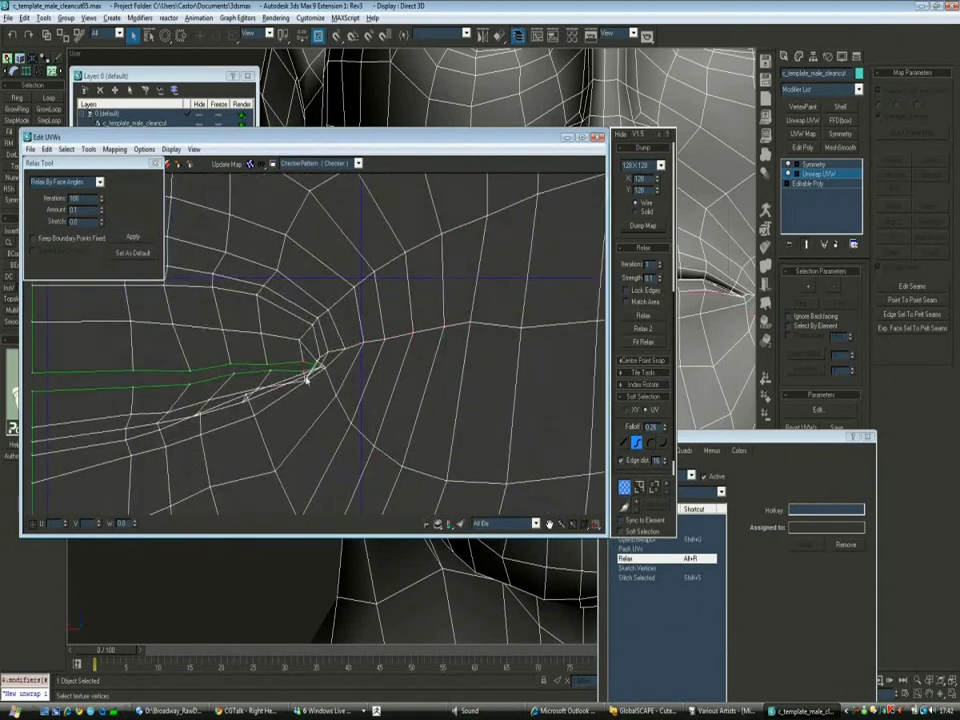
scroll(326, 355, up, 3)
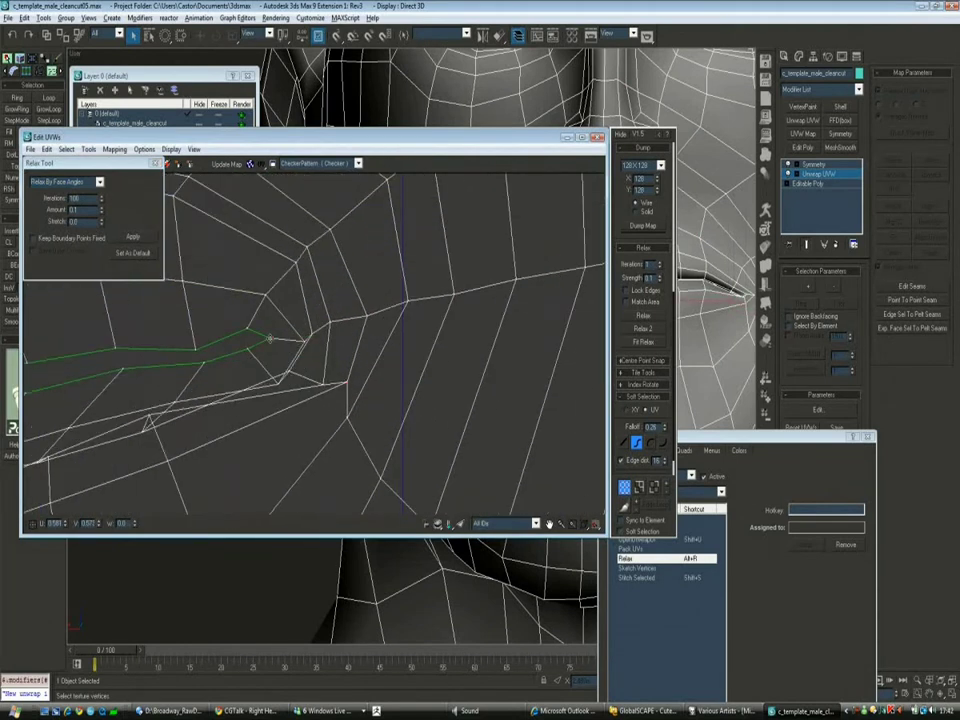
click(140, 238)
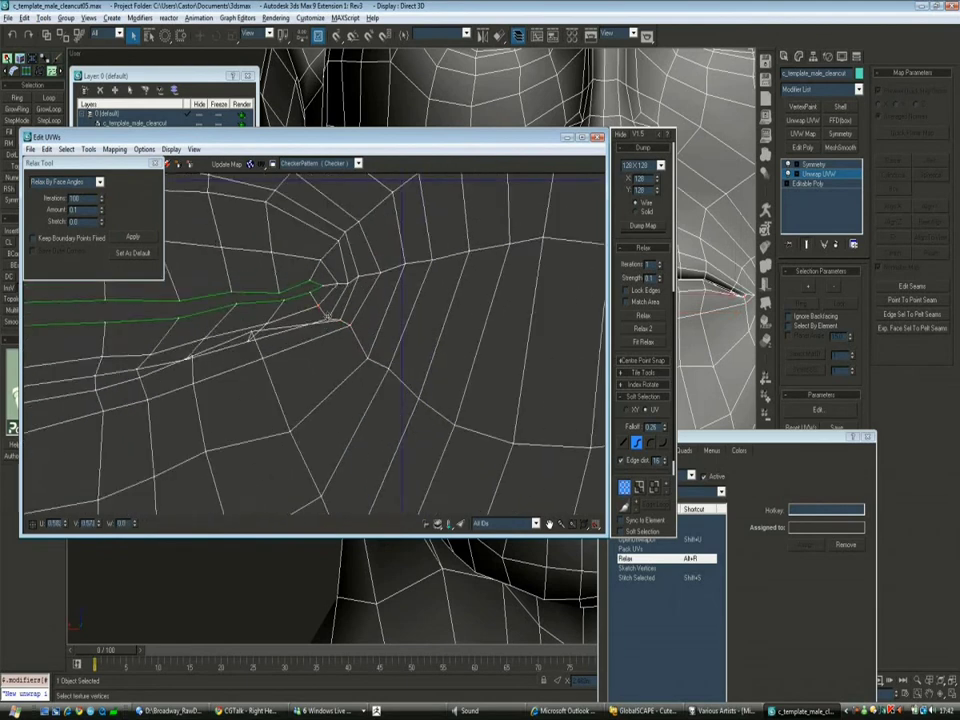
Relax the lip vertices by centers with the boundary points kept fixed
click(99, 181)
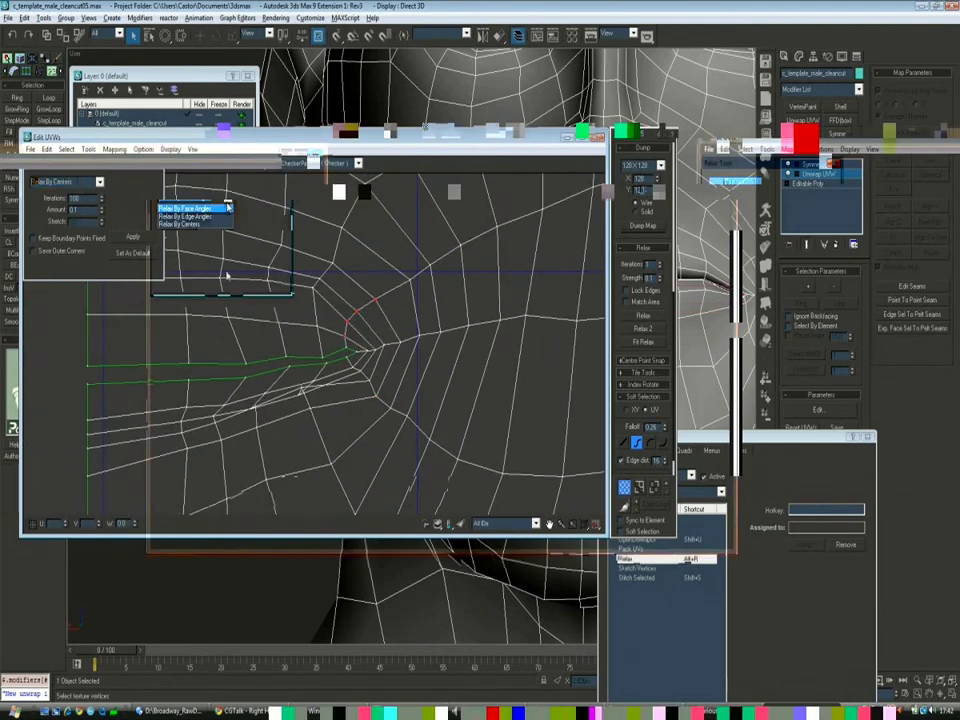
click(228, 207)
click(140, 238)
drag(322, 315, 366, 365)
click(129, 237)
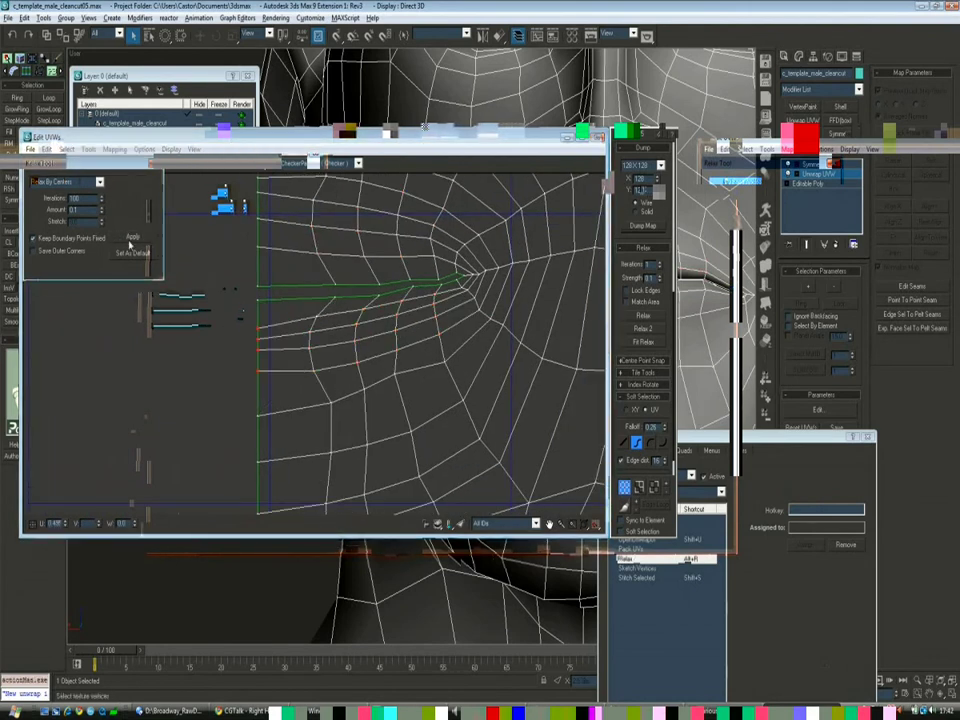
Adjust the vertices radiating from the mouth corner to even out their spacing around the lips
middle_drag(306, 302, 336, 310)
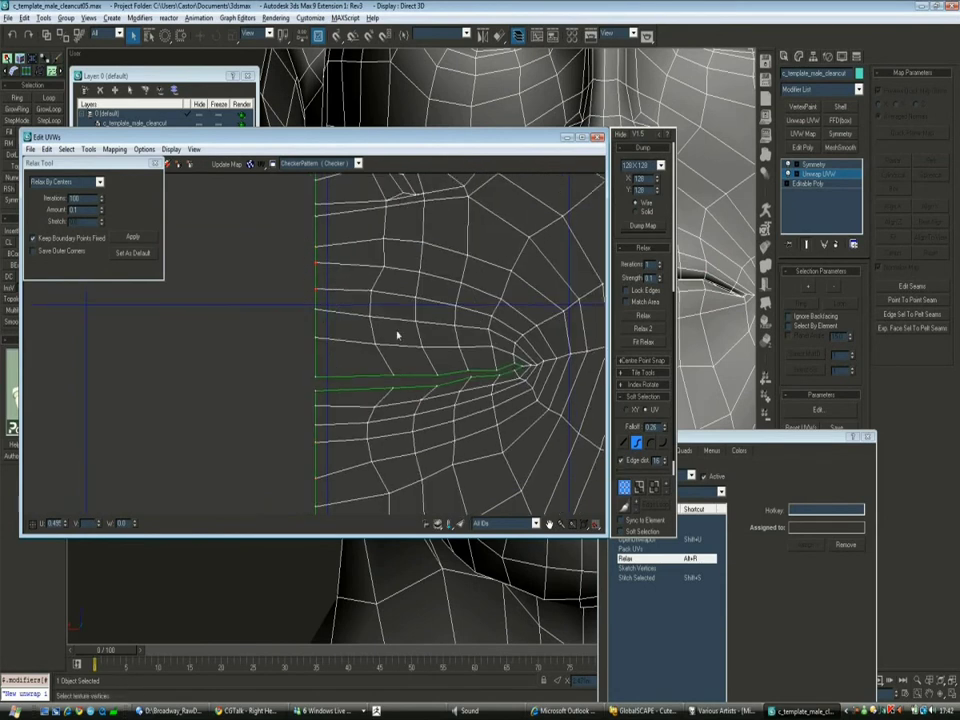
middle_drag(305, 237, 193, 193)
scroll(338, 387, up, 2)
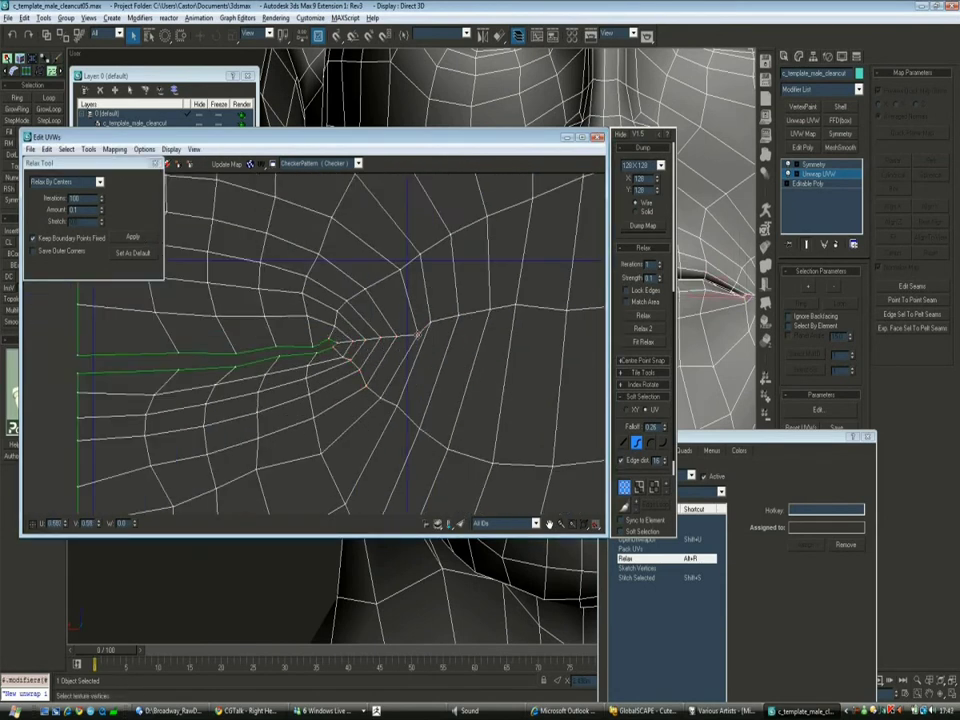
middle_drag(360, 385, 410, 345)
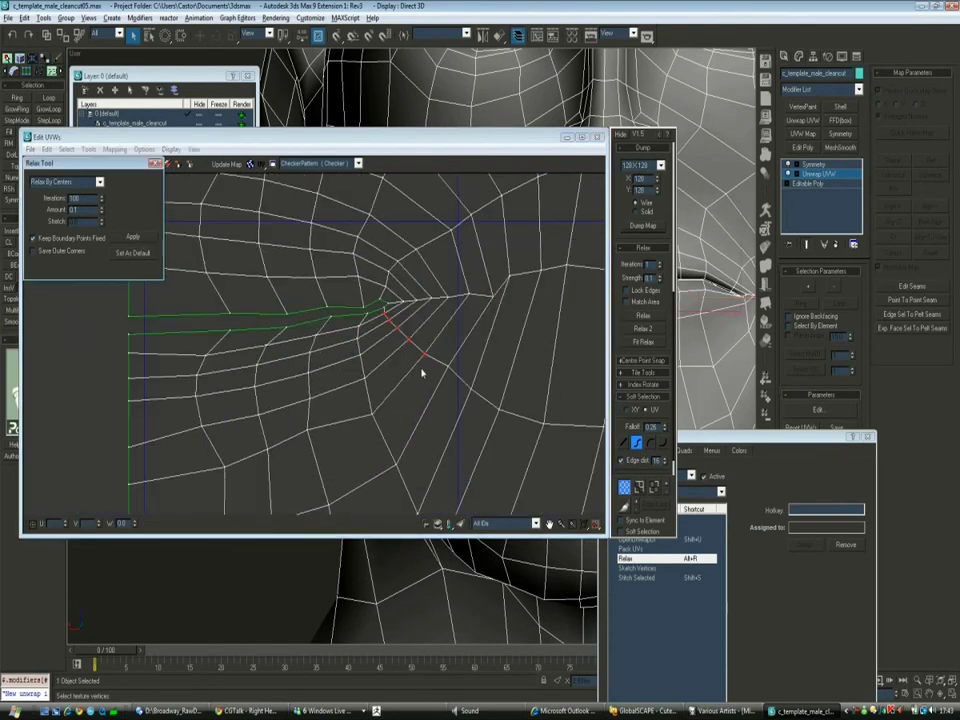
drag(416, 332, 424, 337)
scroll(489, 336, down, 3)
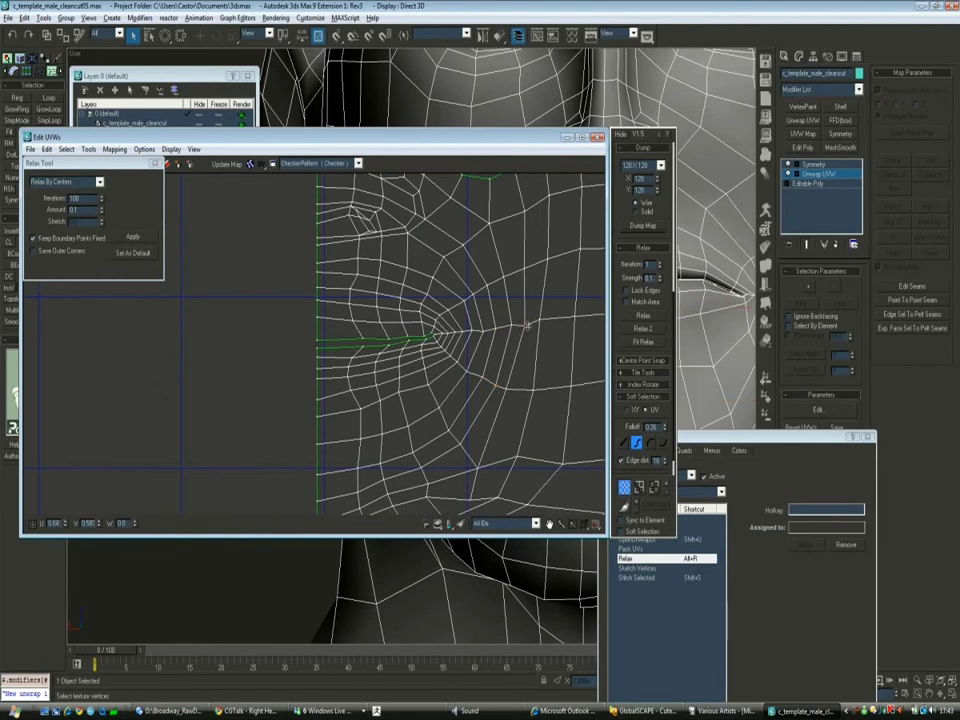
Relax the chin vertices by face angles without fixing boundary points, and respace the chin's front-edge vertices vertically
middle_drag(503, 387, 408, 343)
scroll(391, 368, down, 1)
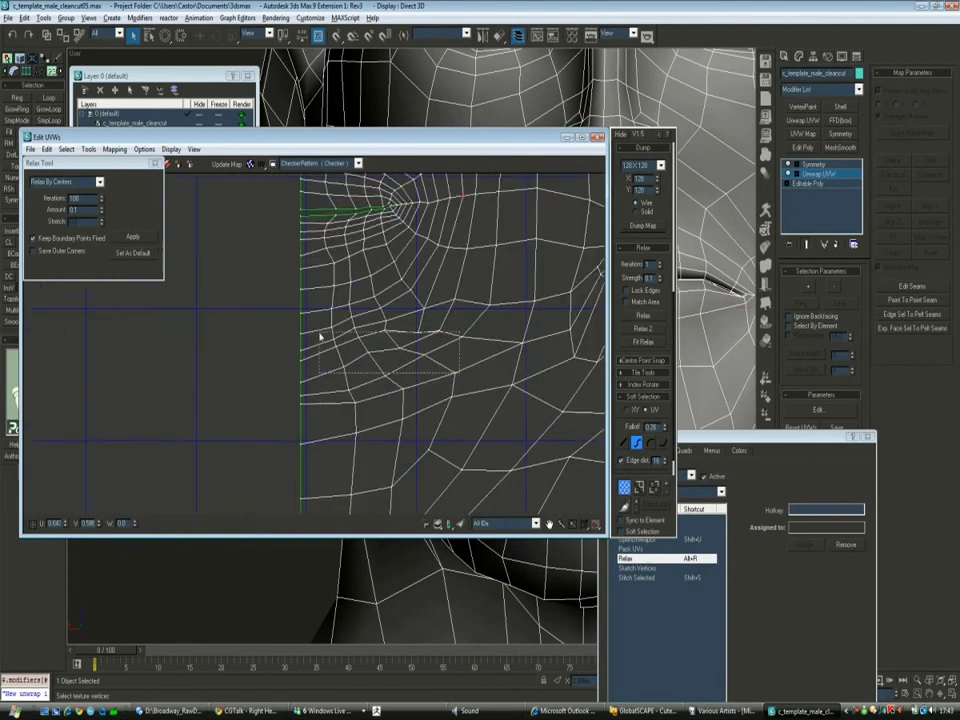
click(65, 181)
click(60, 190)
click(131, 239)
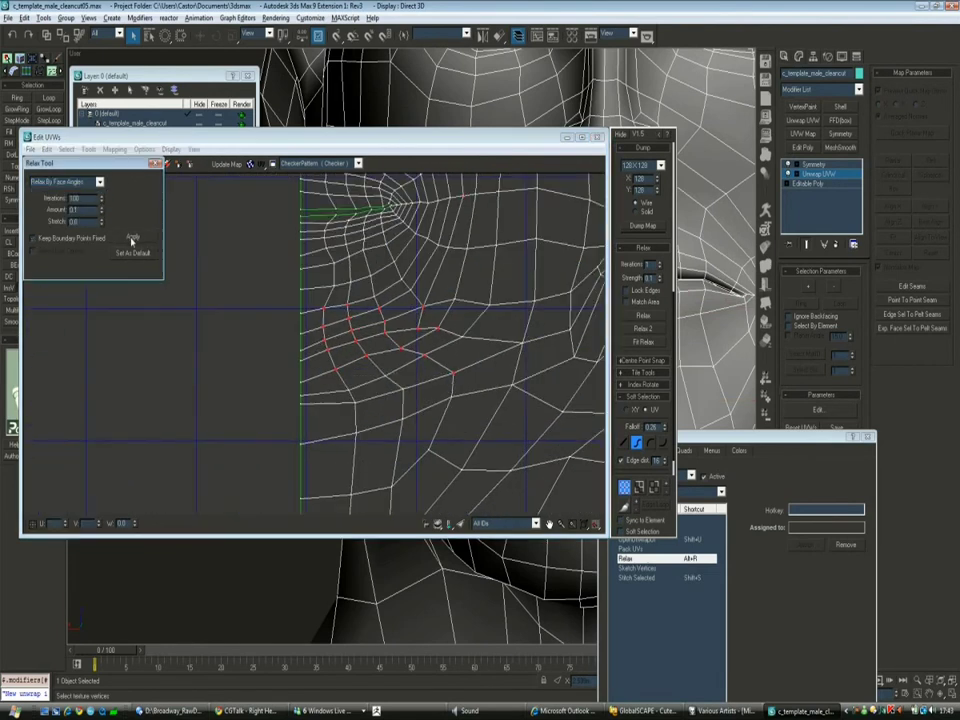
scroll(332, 320, up, 1)
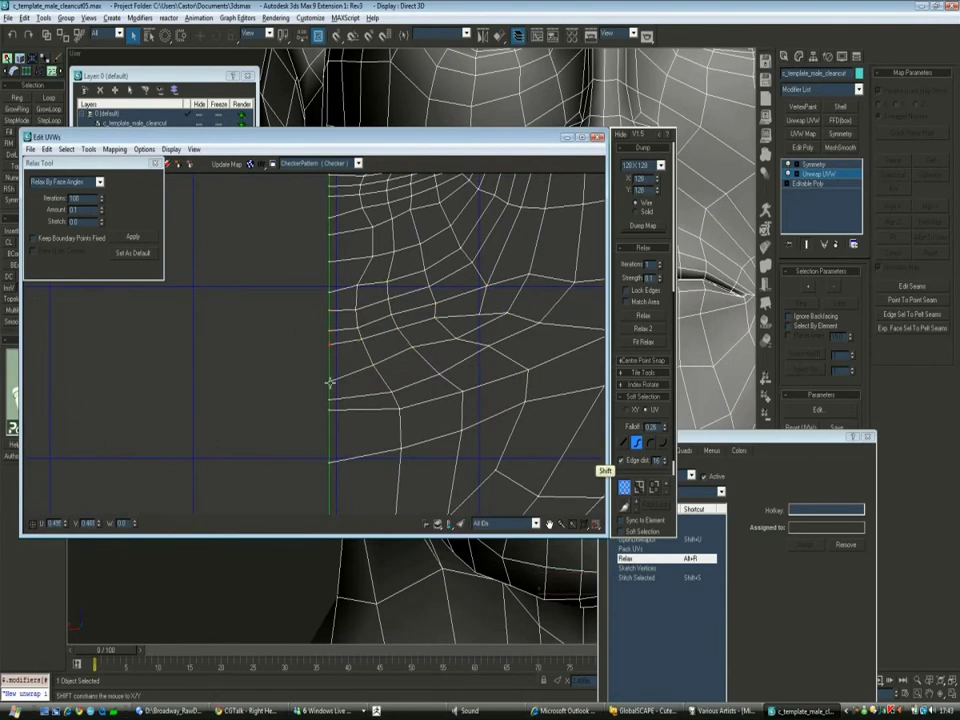
scroll(375, 392, down, 2)
Move the UV editor aside to expose the model and spread apart the pinched vertices below the ear opening
click(418, 332)
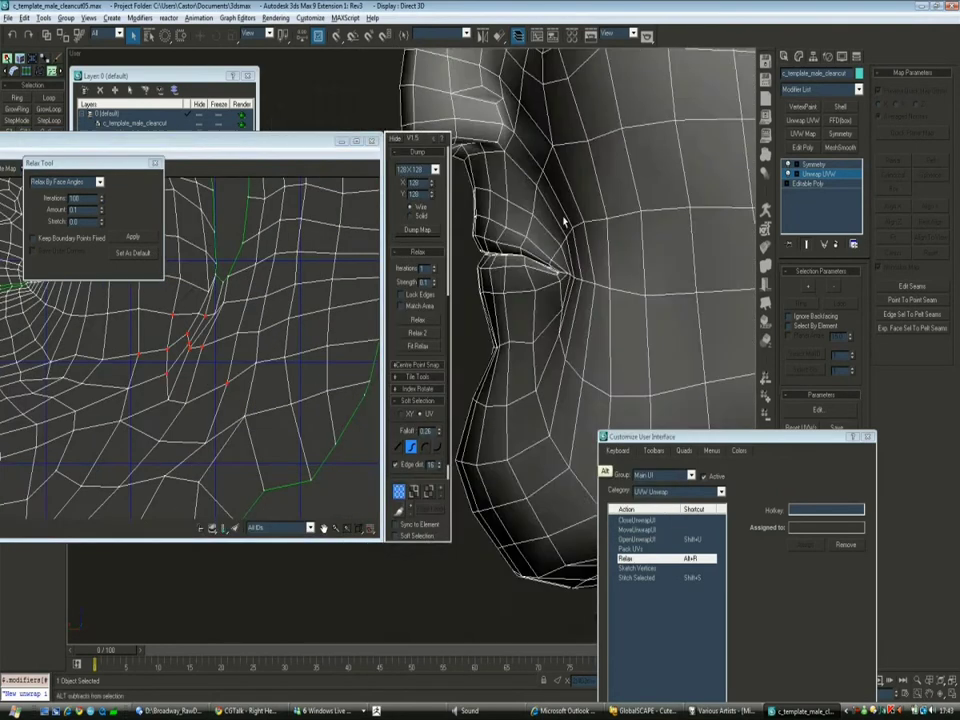
scroll(565, 222, up, 3)
scroll(216, 343, up, 2)
scroll(266, 313, up, 1)
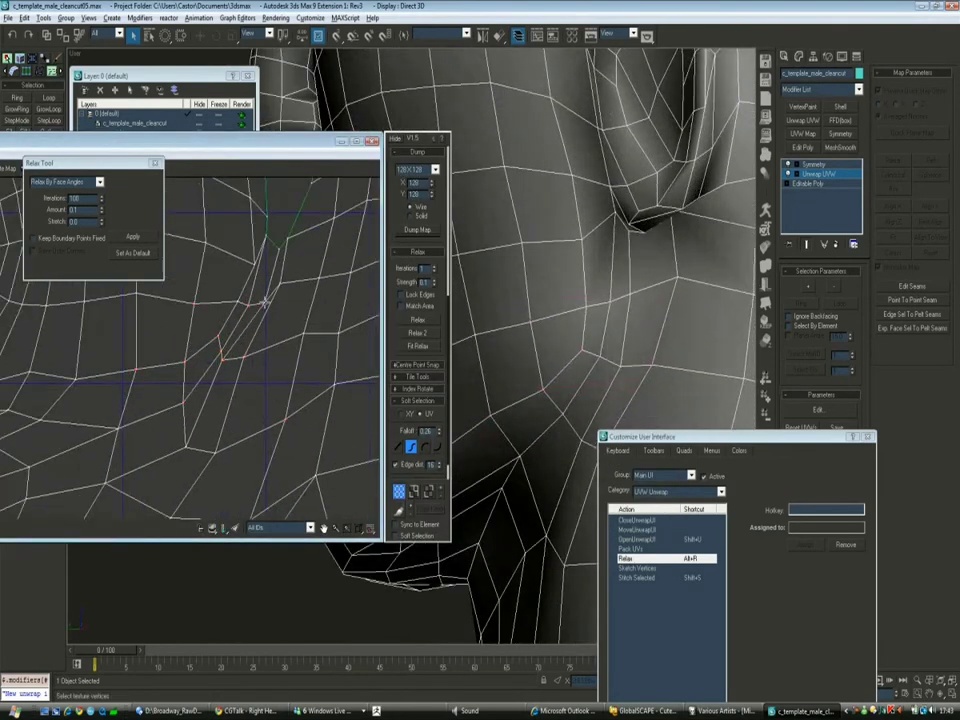
drag(260, 325, 249, 358)
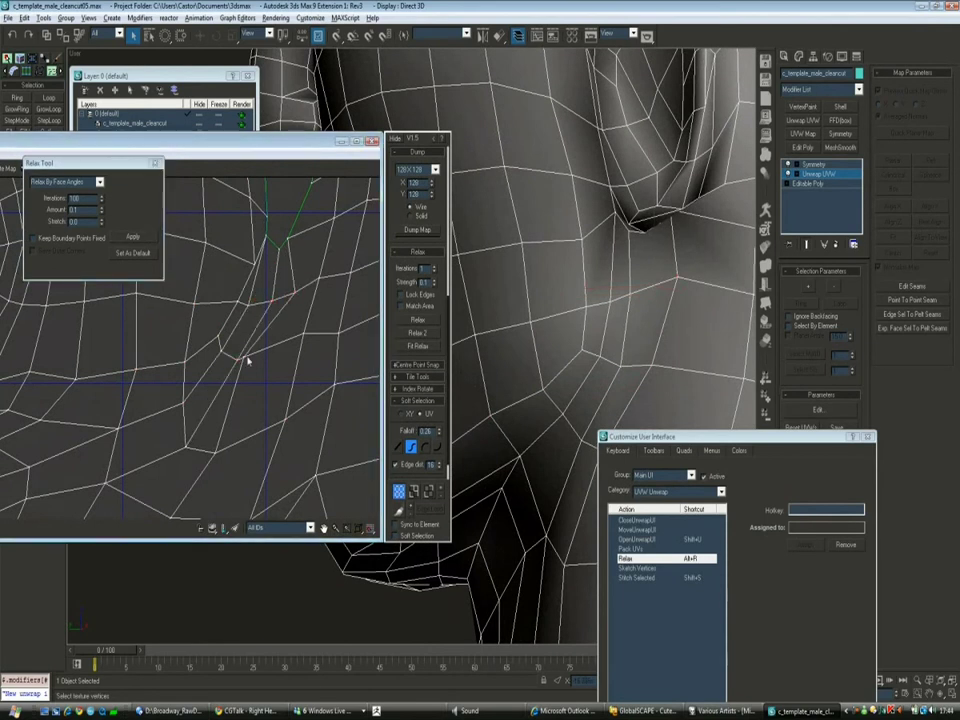
Relax the jaw and neck vertices by face angles, keep boundary points fixed, and smooth the lower back edge
scroll(246, 369, down, 2)
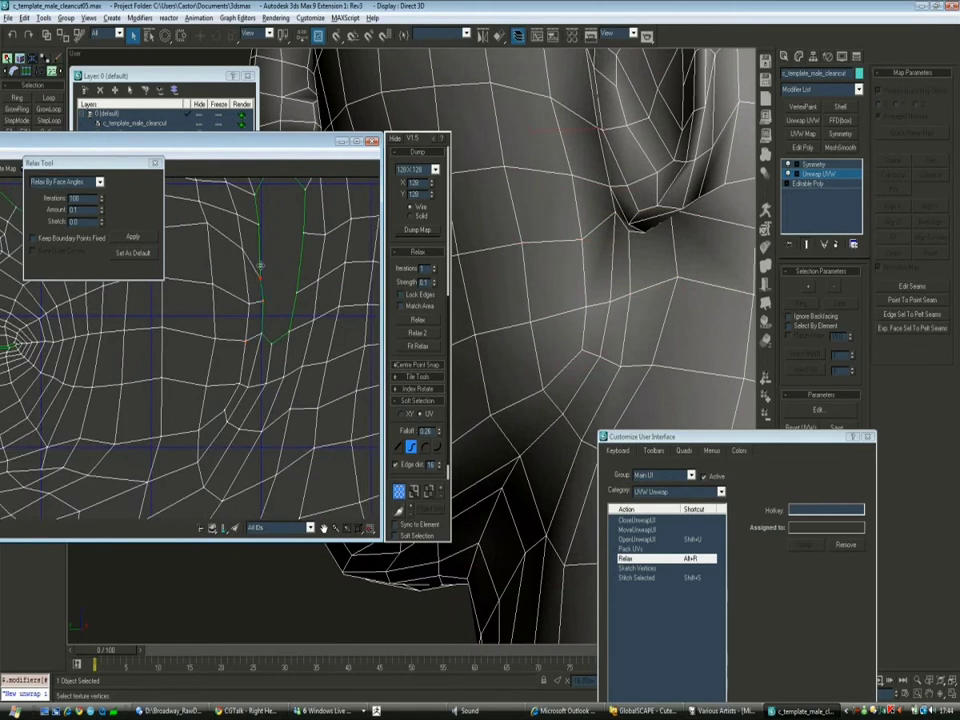
scroll(302, 328, down, 2)
scroll(236, 334, down, 2)
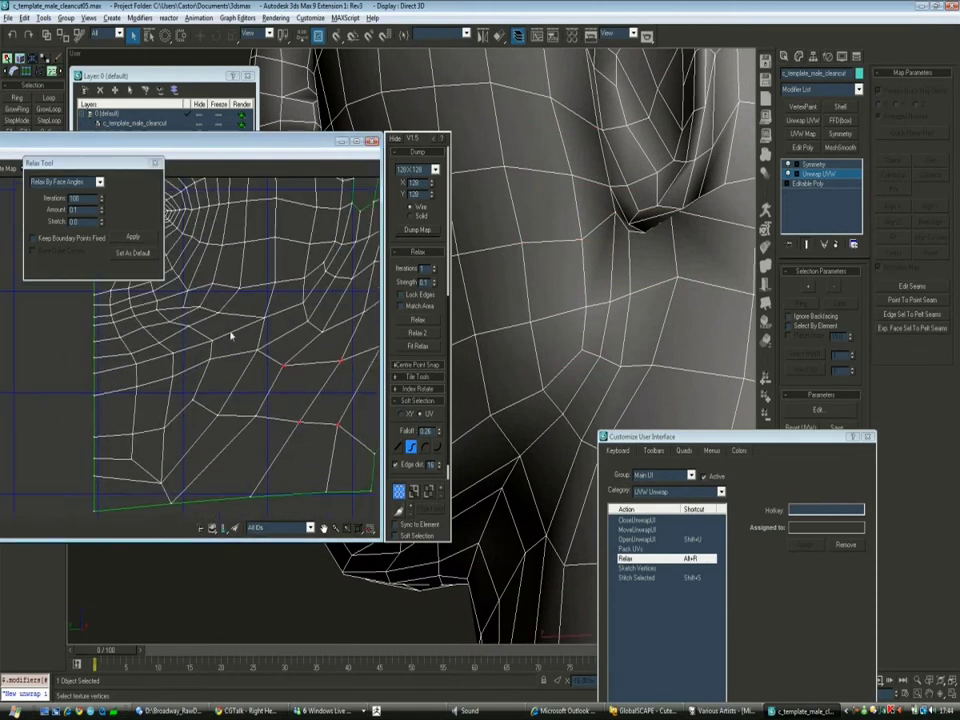
click(134, 237)
click(33, 238)
middle_drag(356, 358, 268, 250)
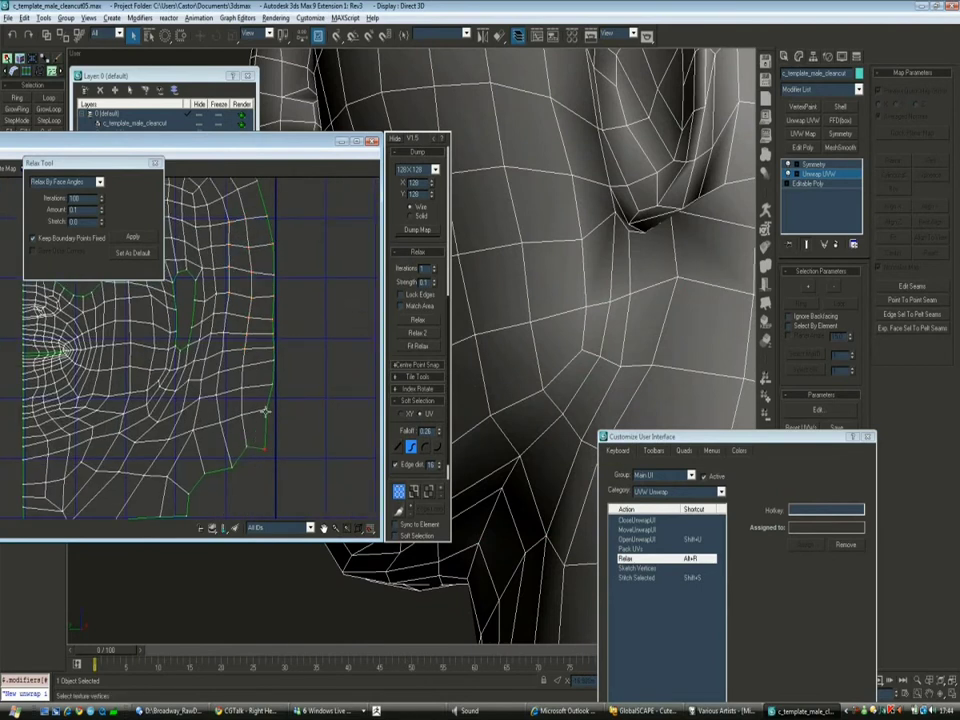
scroll(278, 420, down, 3)
Relax the upper-lip vertices beside the front edge by face angles with the boundary points free to move
scroll(270, 390, up, 4)
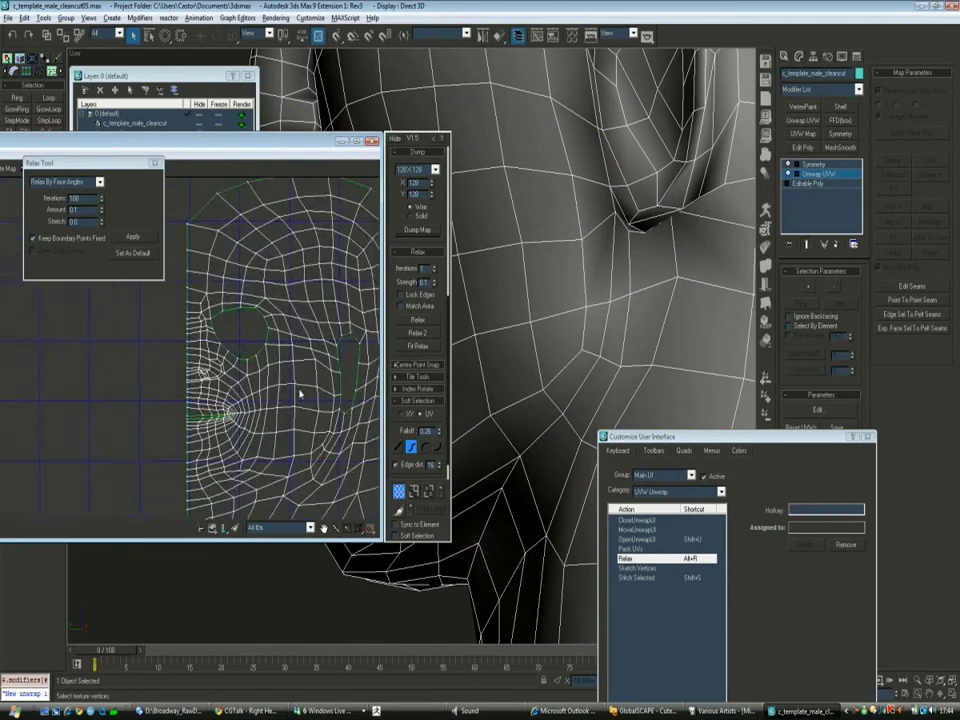
scroll(254, 334, up, 2)
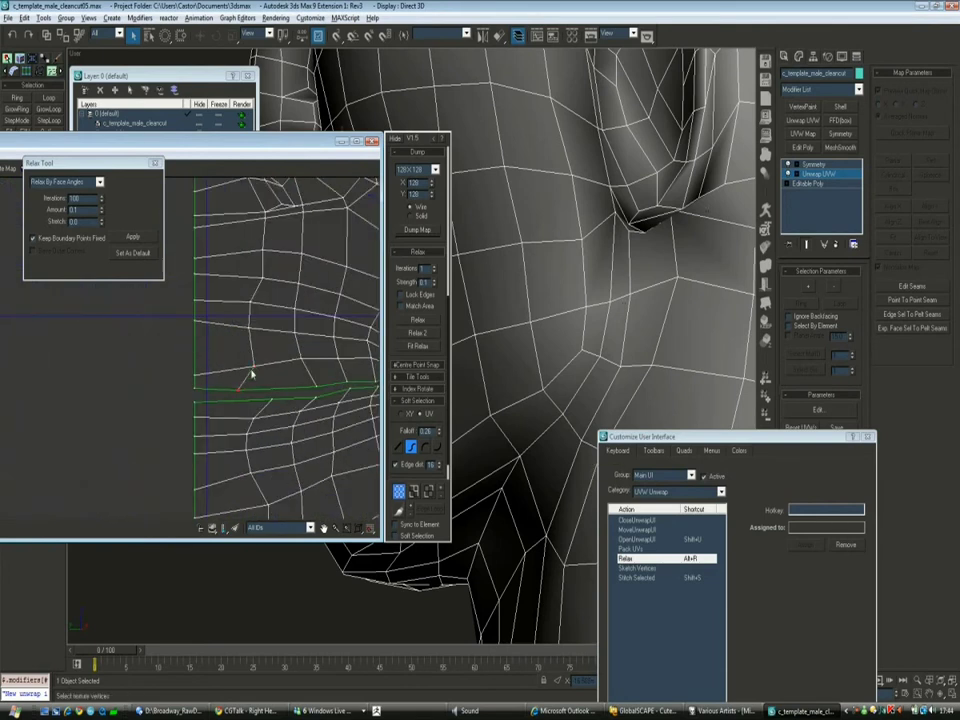
scroll(250, 336, down, 2)
scroll(257, 355, up, 2)
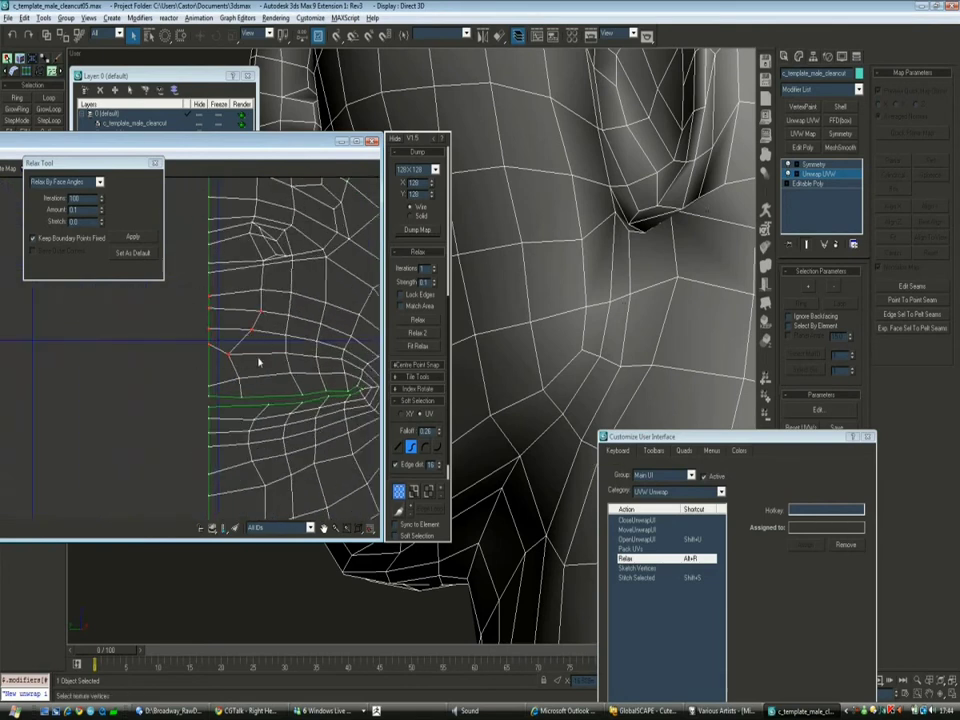
click(119, 216)
click(34, 238)
click(133, 237)
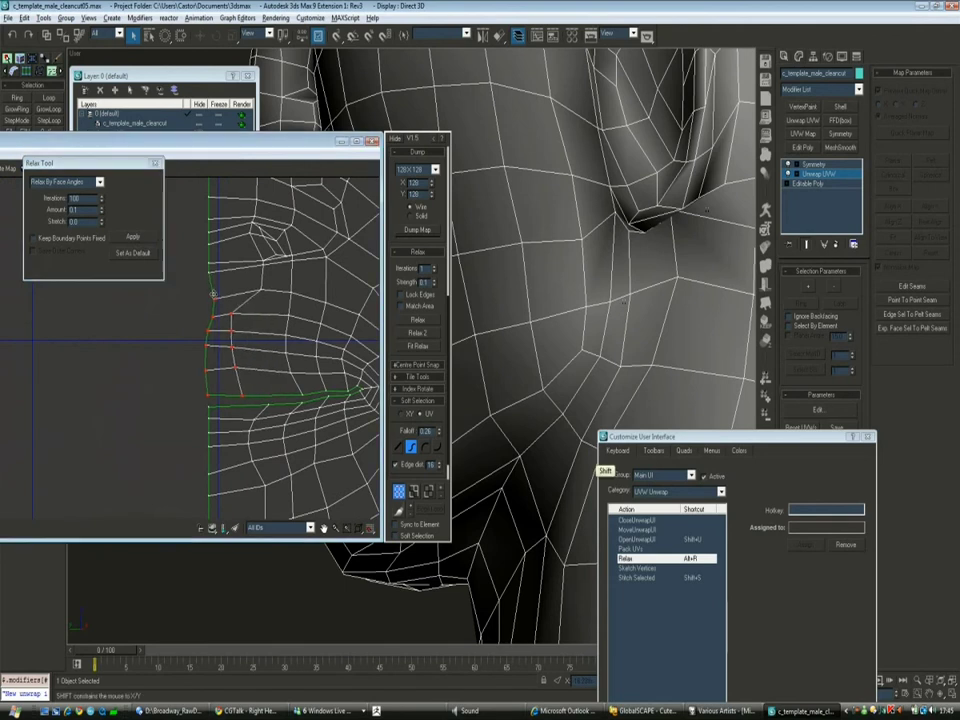
Realign the front-edge vertices around the upper and lower lips into a straight vertical line
middle_drag(216, 314, 240, 342)
drag(240, 342, 208, 446)
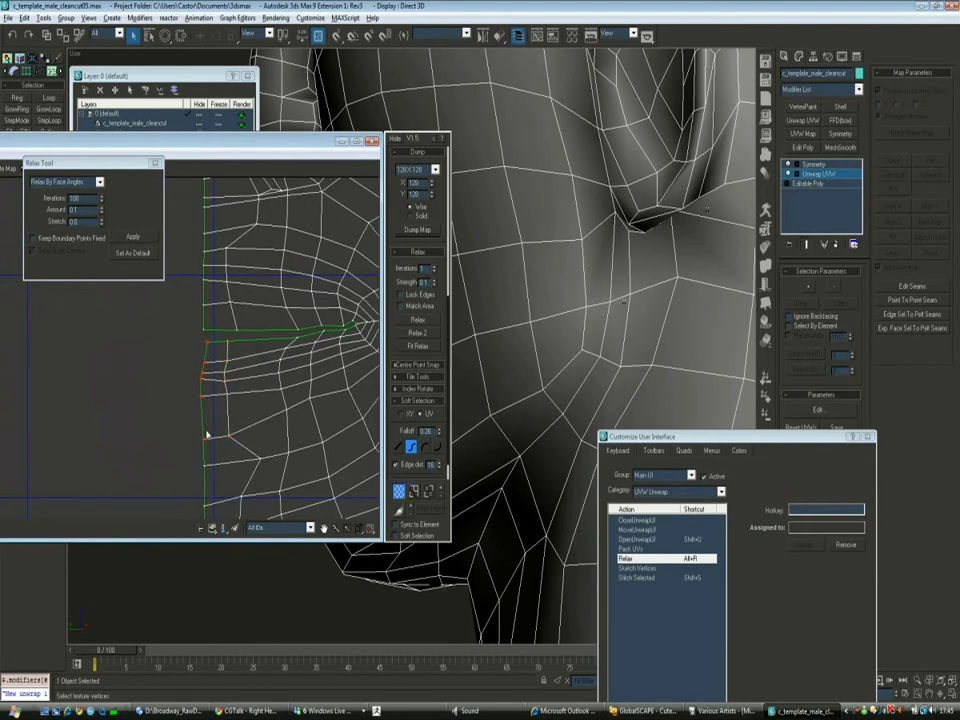
scroll(214, 390, up, 2)
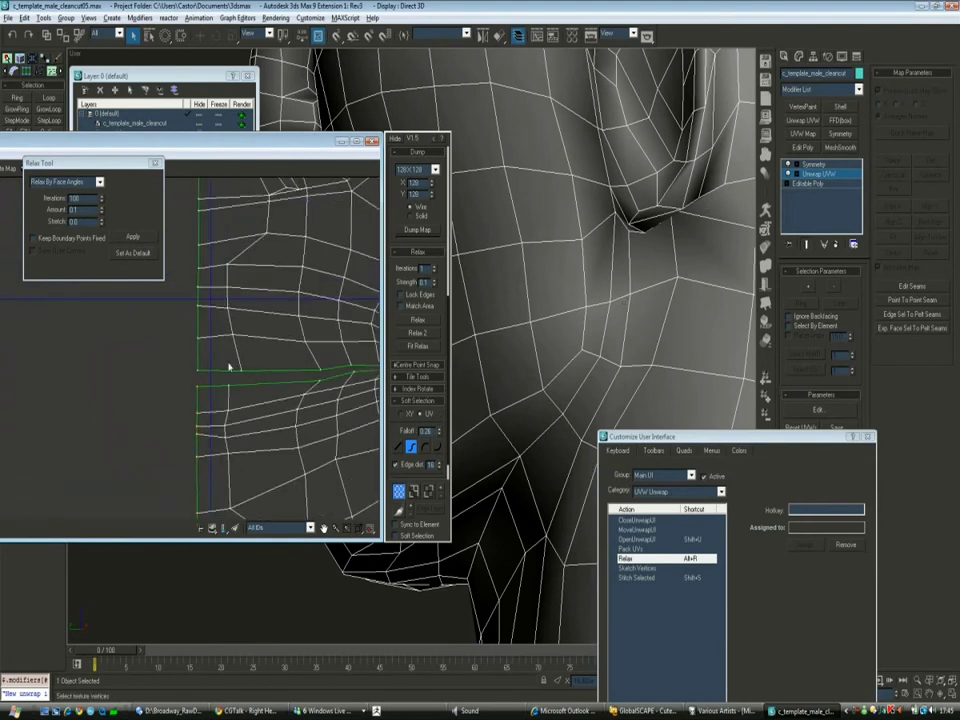
Even out the second column of vertices above and below the lips, beside the head's front edge
scroll(250, 362, down, 2)
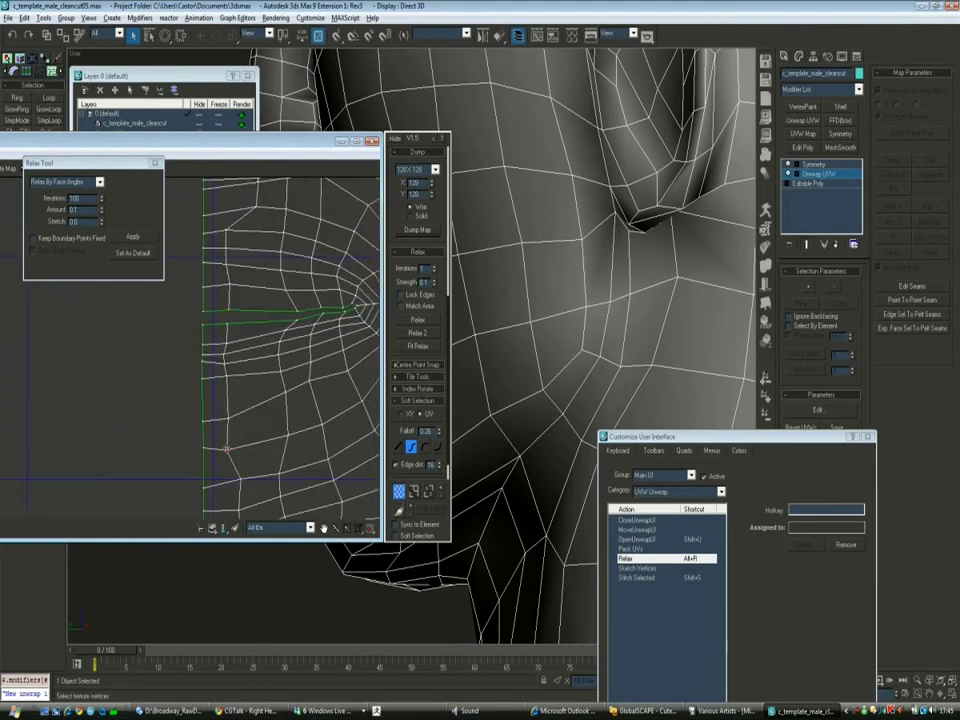
scroll(238, 346, down, 2)
drag(240, 359, 229, 348)
scroll(242, 392, up, 2)
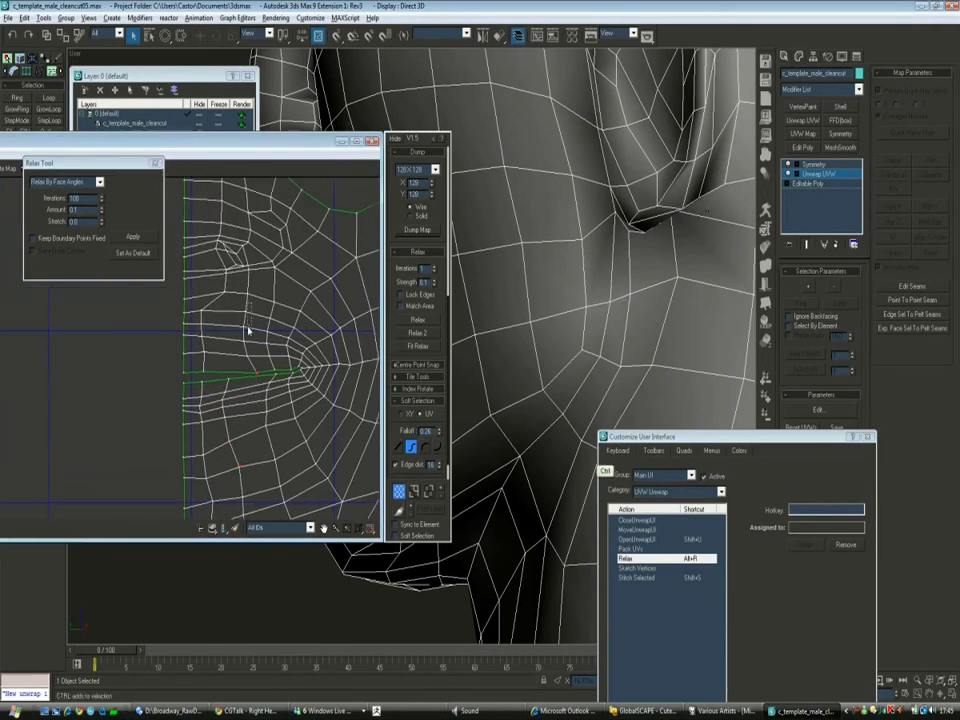
middle_drag(251, 321, 255, 375)
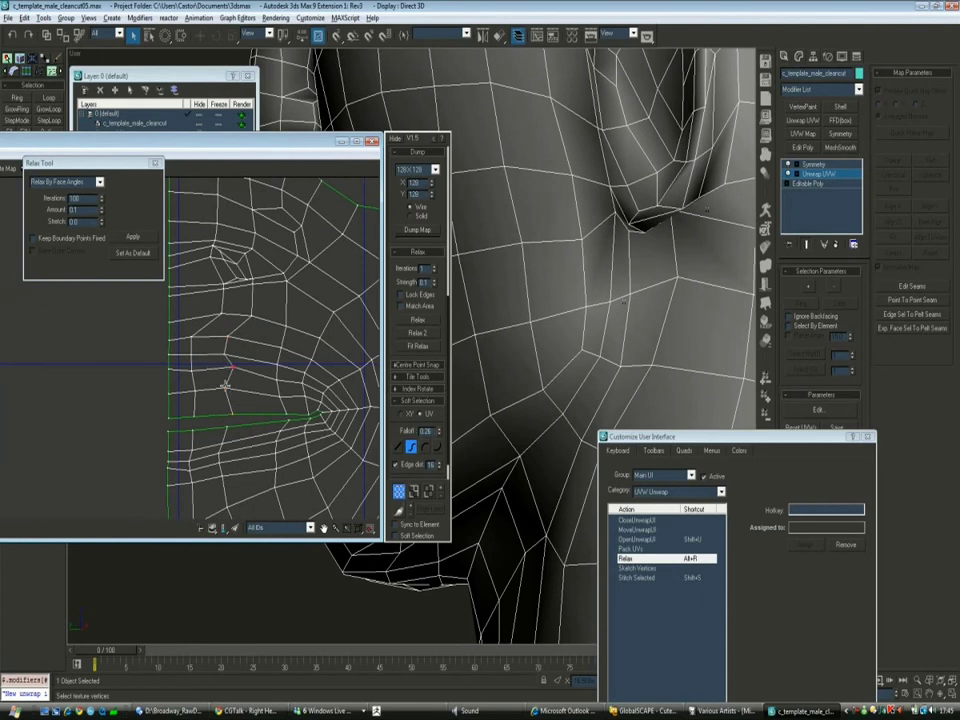
Relax the vertices around the nostril by centers and tidy the nostril vertices individually
scroll(230, 340, down, 2)
scroll(455, 294, down, 3)
scroll(287, 352, down, 1)
scroll(245, 340, up, 2)
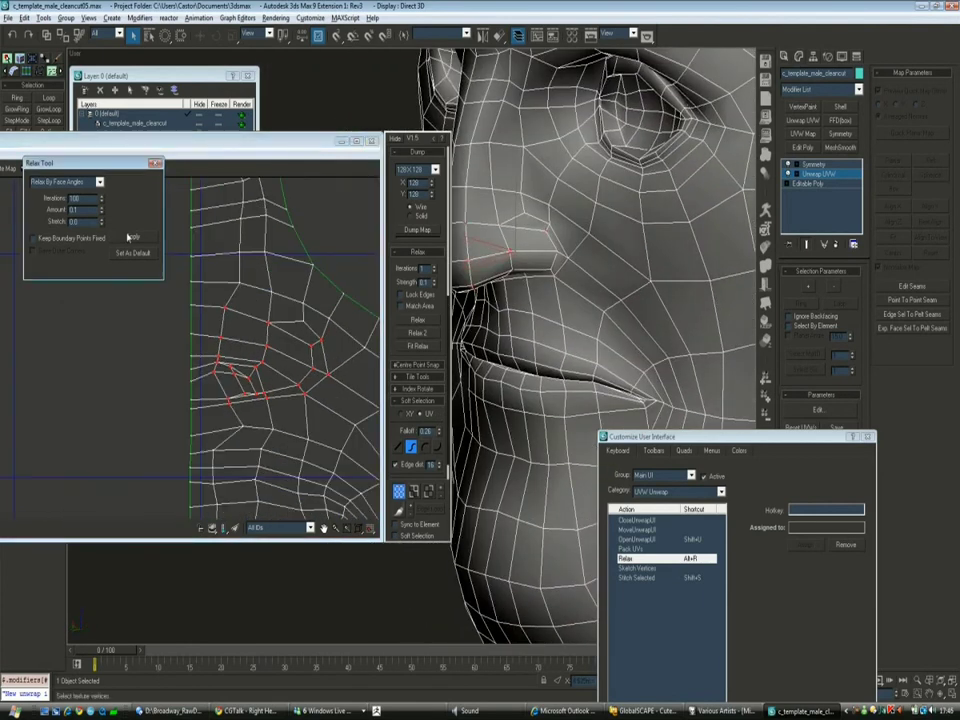
click(65, 181)
click(60, 209)
middle_drag(243, 395, 238, 340)
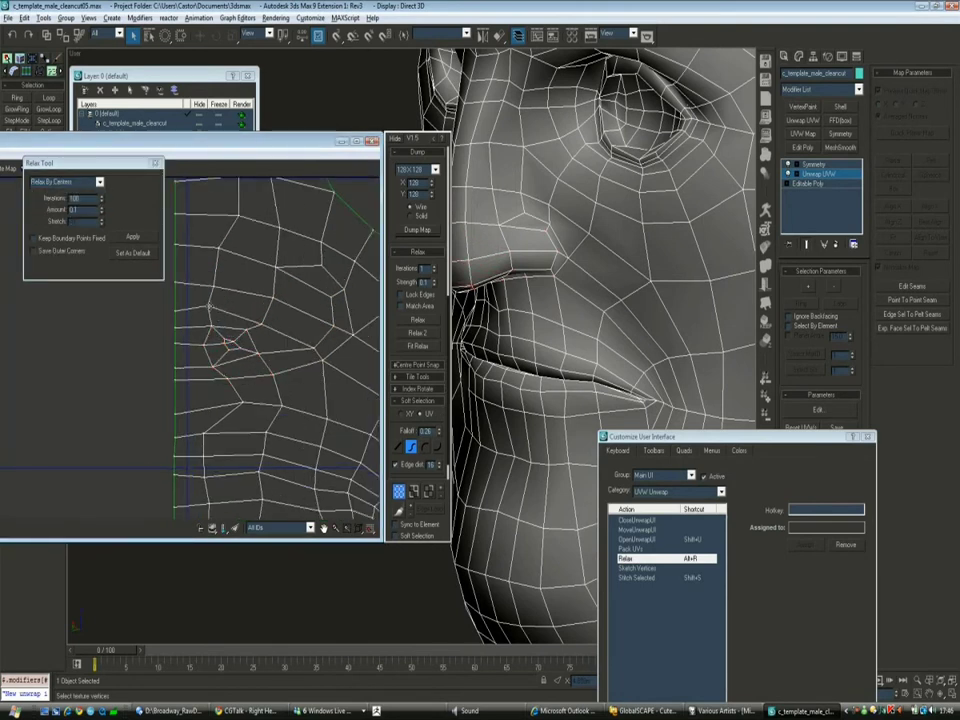
Relax the nose-bridge vertices beside the front edge, switching to Relax By Face Angles, and select the adjoining inner column
scroll(205, 232, down, 2)
click(133, 238)
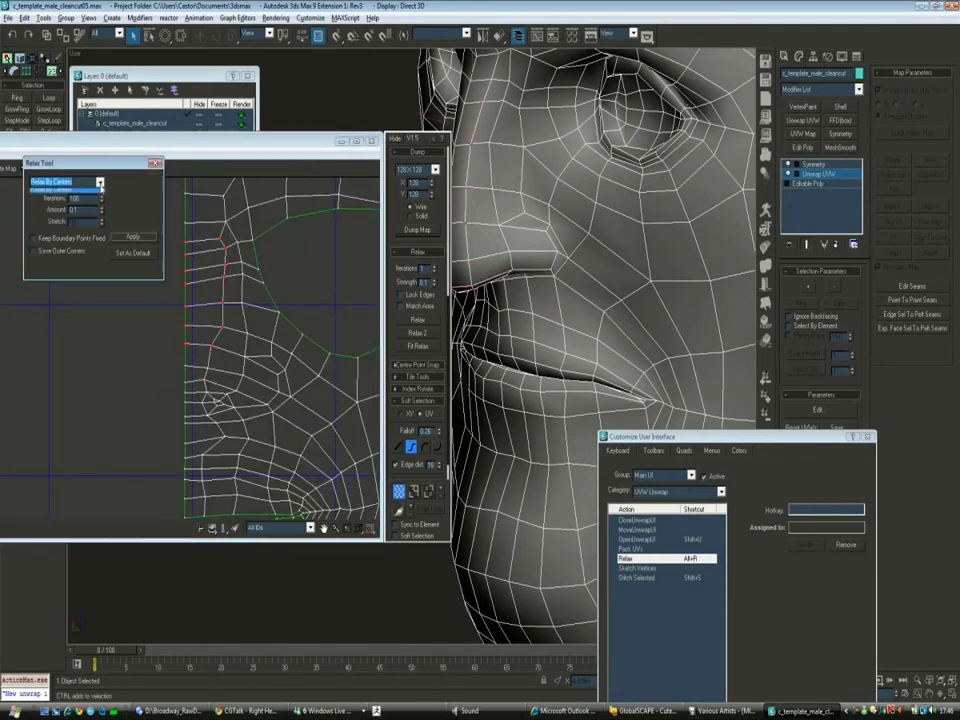
middle_drag(355, 311, 365, 351)
drag(231, 271, 262, 402)
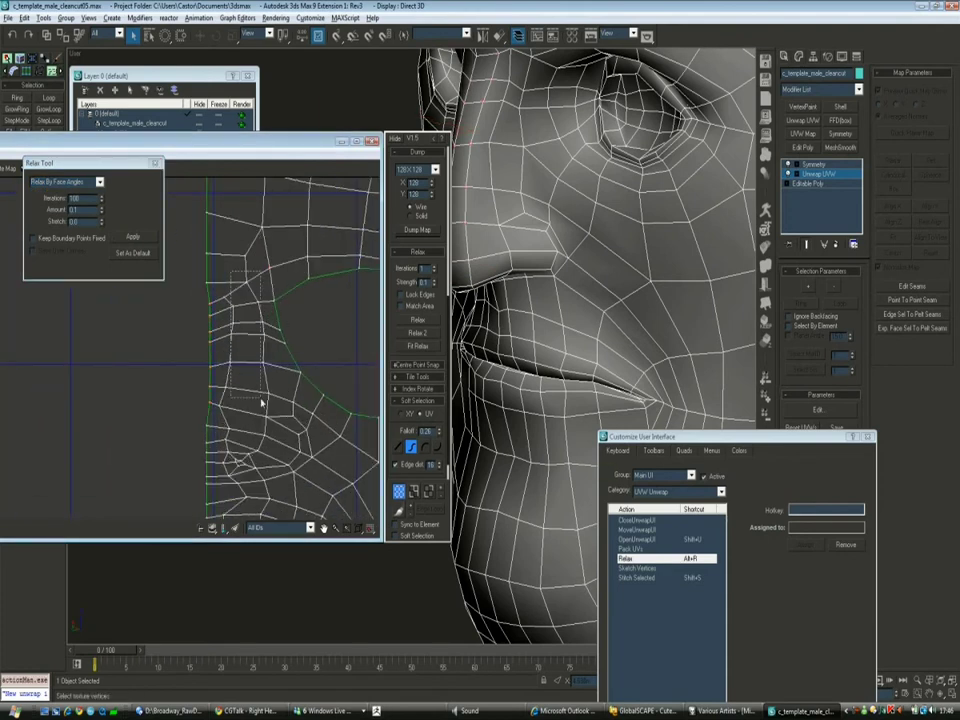
Select the separate eye shell and relax all its vertices by face angles with the boundary points free
scroll(246, 347, down, 4)
scroll(208, 270, up, 5)
scroll(258, 340, down, 2)
middle_drag(290, 530, 242, 315)
scroll(276, 415, up, 3)
scroll(276, 415, up, 2)
click(133, 237)
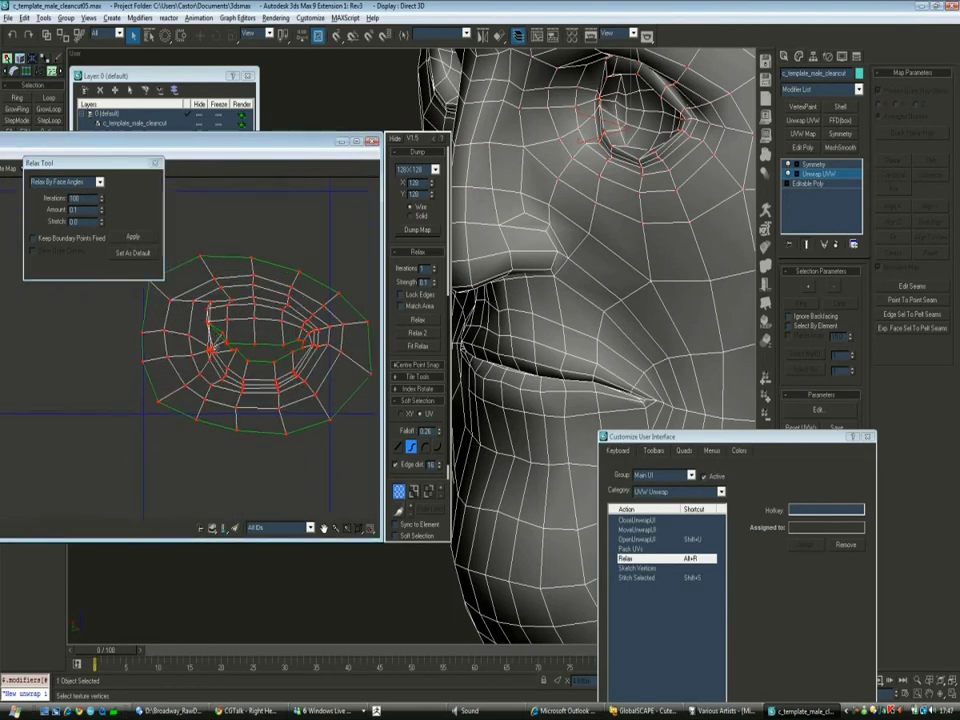
Relax the eye shell by centers, keeping boundary points fixed
click(34, 238)
click(99, 181)
click(65, 212)
click(129, 238)
Set the soft selection falloff to 0.02 and reposition the outer-corner vertices of the eye opening
scroll(281, 329, up, 3)
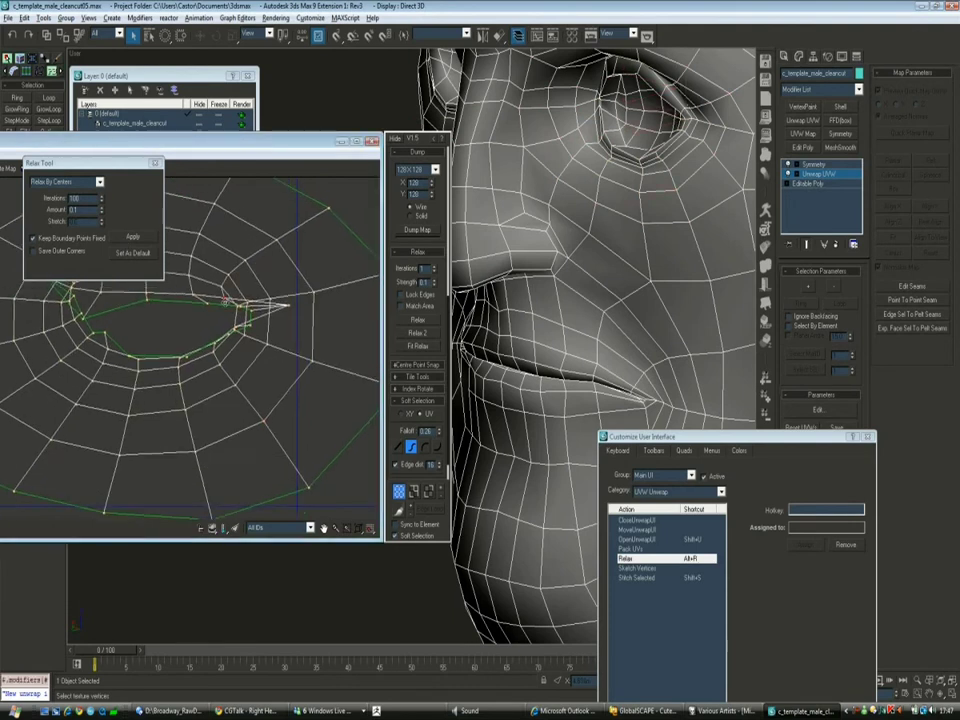
click(212, 332)
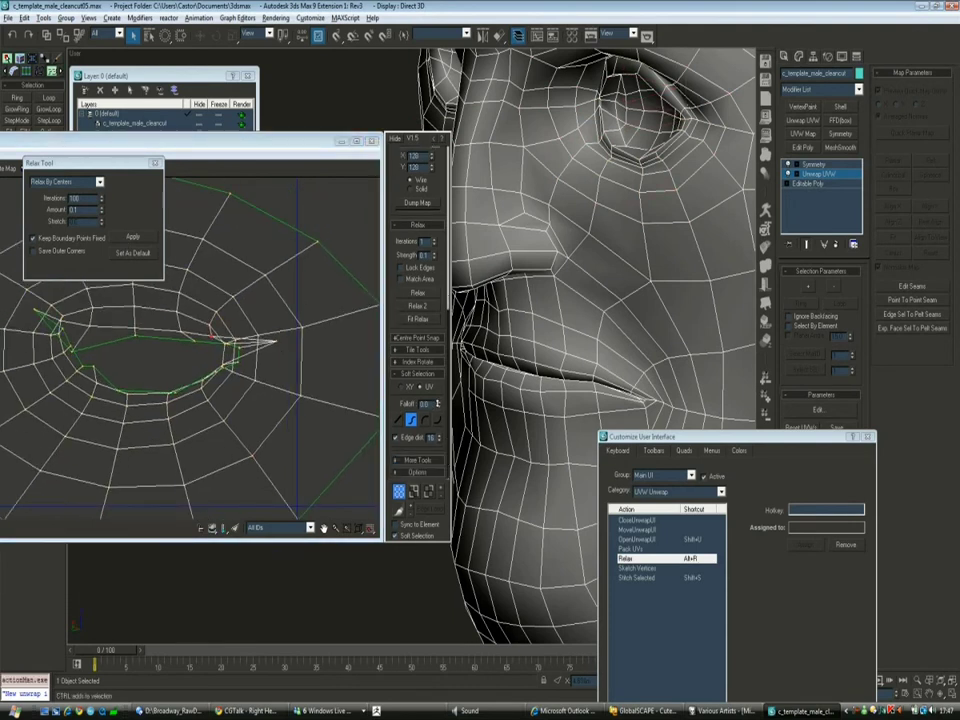
scroll(270, 379, down, 4)
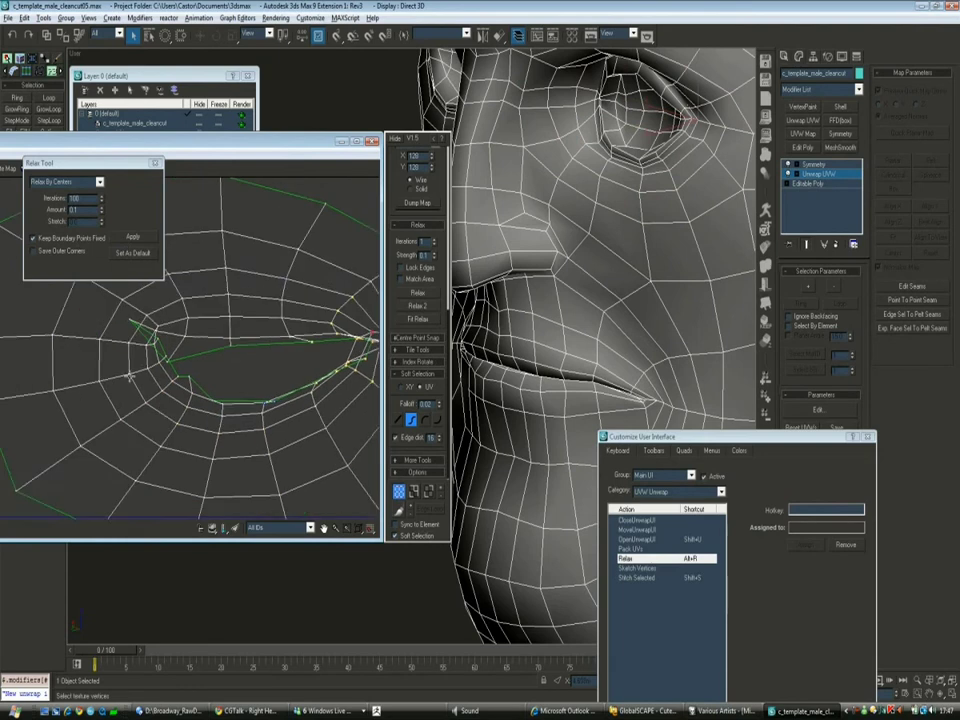
Relax the inner-corner vertices of the eye by face angles with boundary points kept fixed
click(99, 183)
click(65, 192)
click(133, 237)
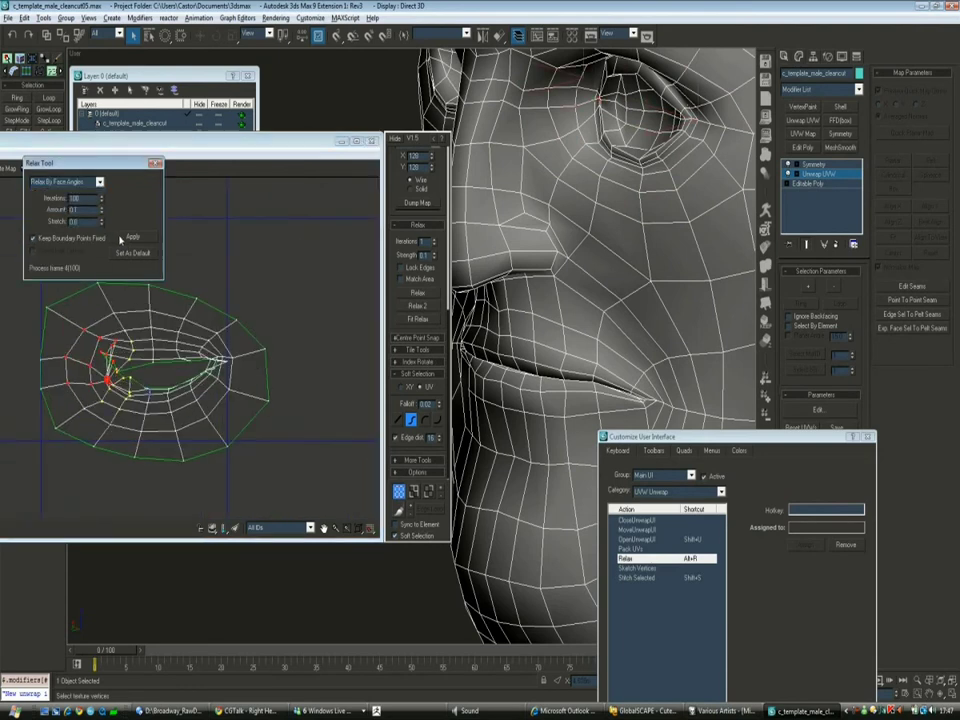
Adjust the upper-eyelid and inner-corner vertices, relaxing by face angles with the boundary points free to move
scroll(281, 343, up, 3)
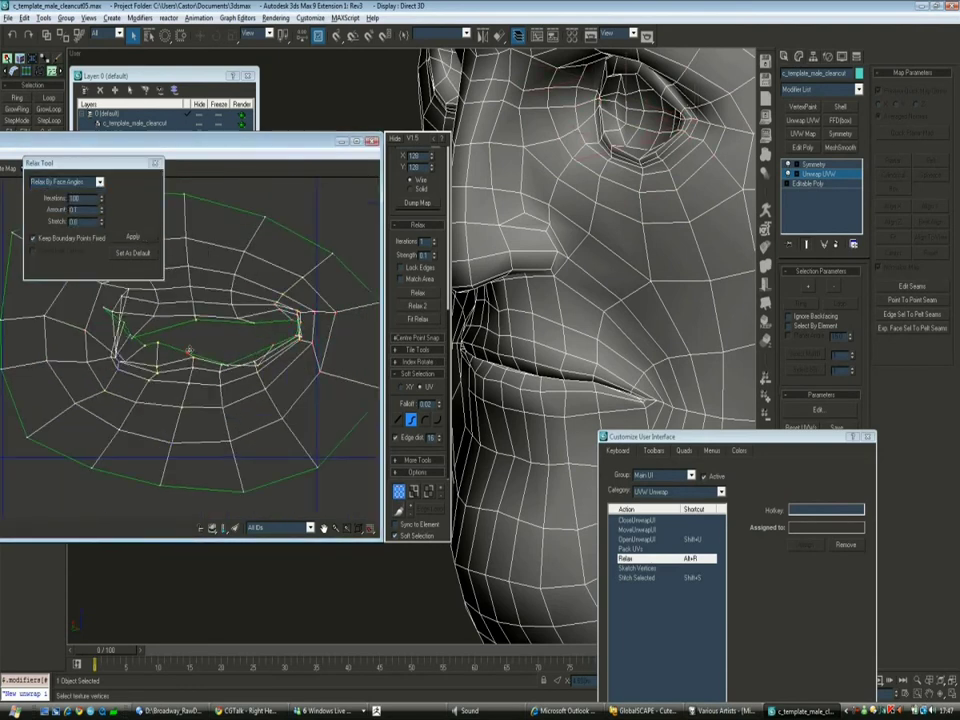
scroll(482, 177, up, 6)
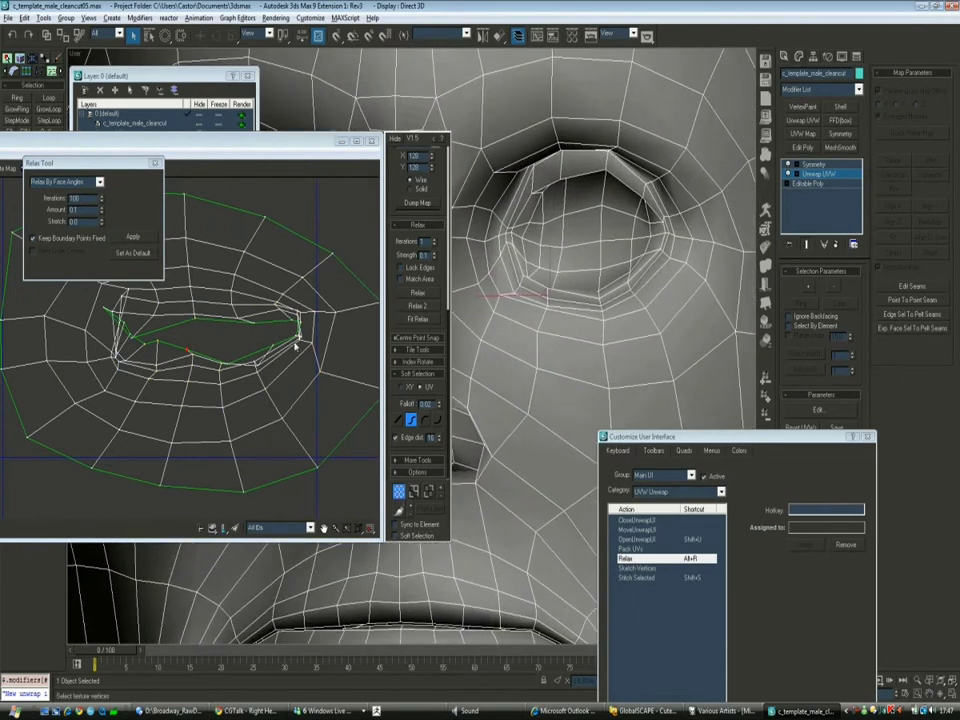
click(33, 238)
click(133, 237)
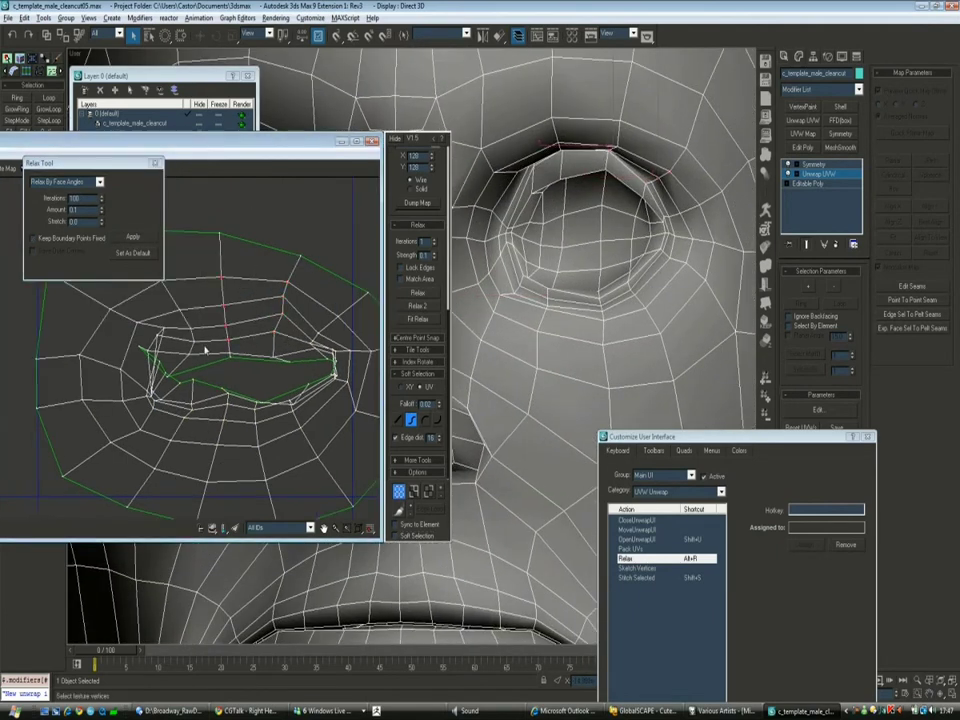
scroll(270, 358, down, 1)
scroll(248, 345, up, 2)
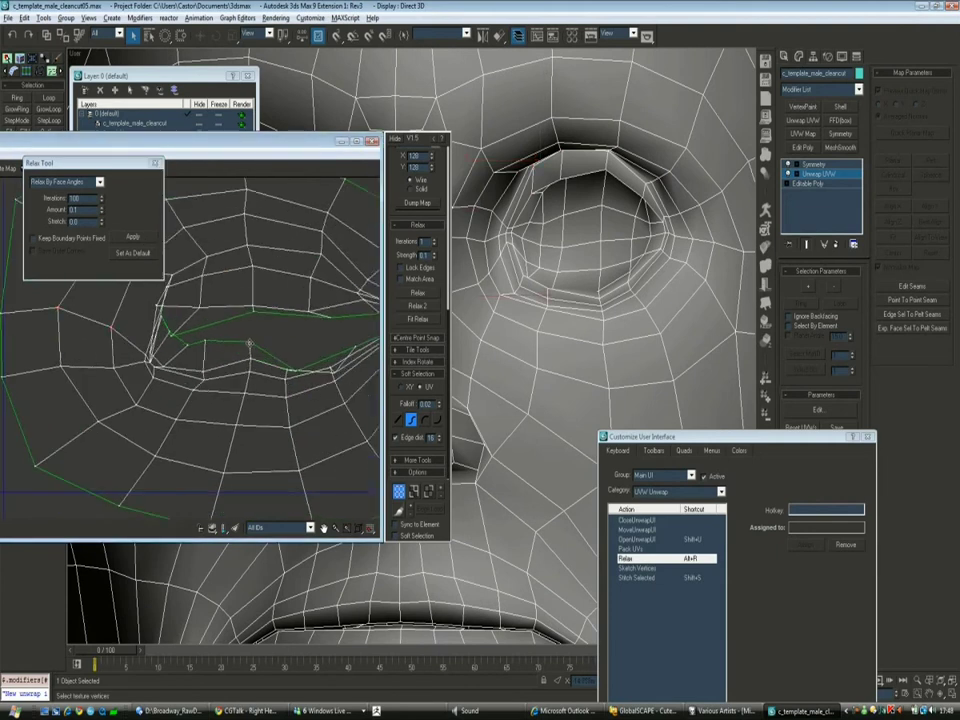
Straighten the upper and lower edges of the eye opening into a narrow horizontal slit
middle_drag(328, 323, 227, 363)
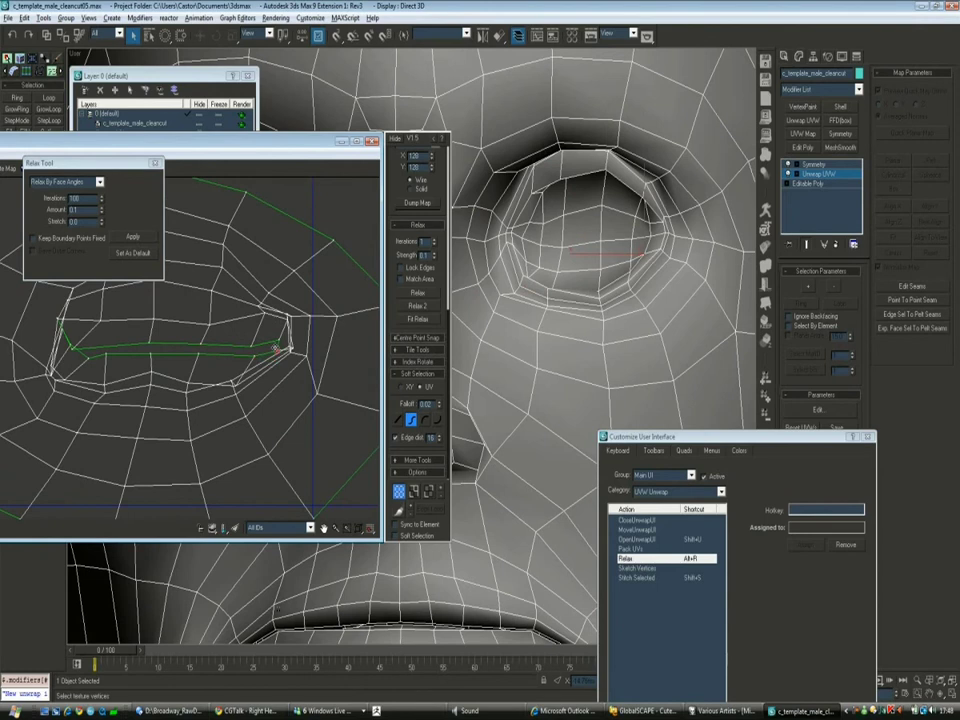
middle_drag(190, 352, 286, 355)
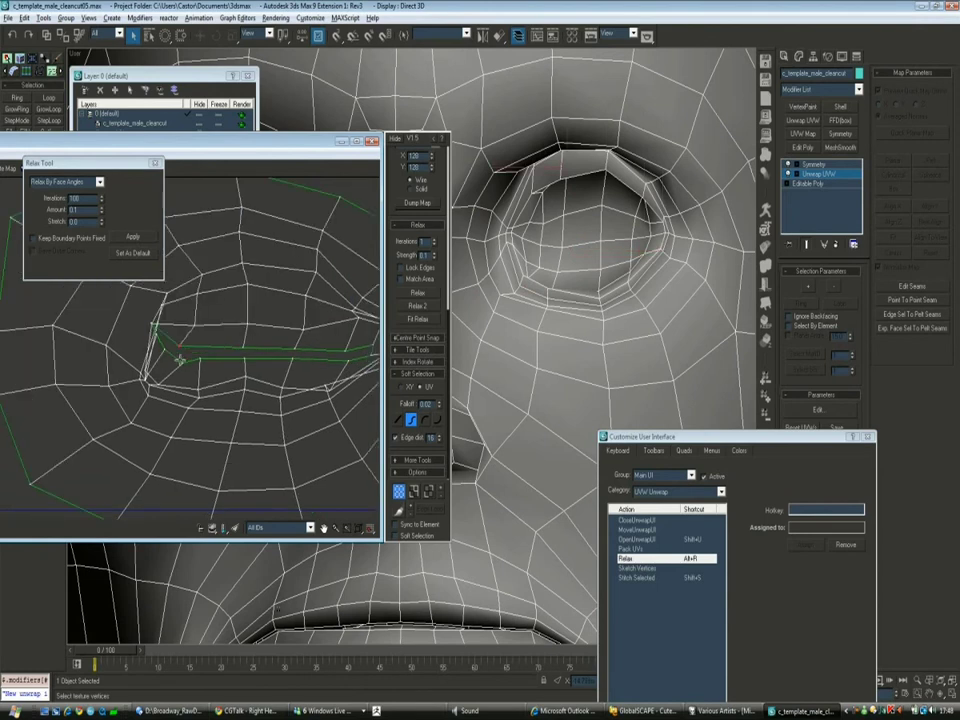
middle_drag(185, 352, 286, 360)
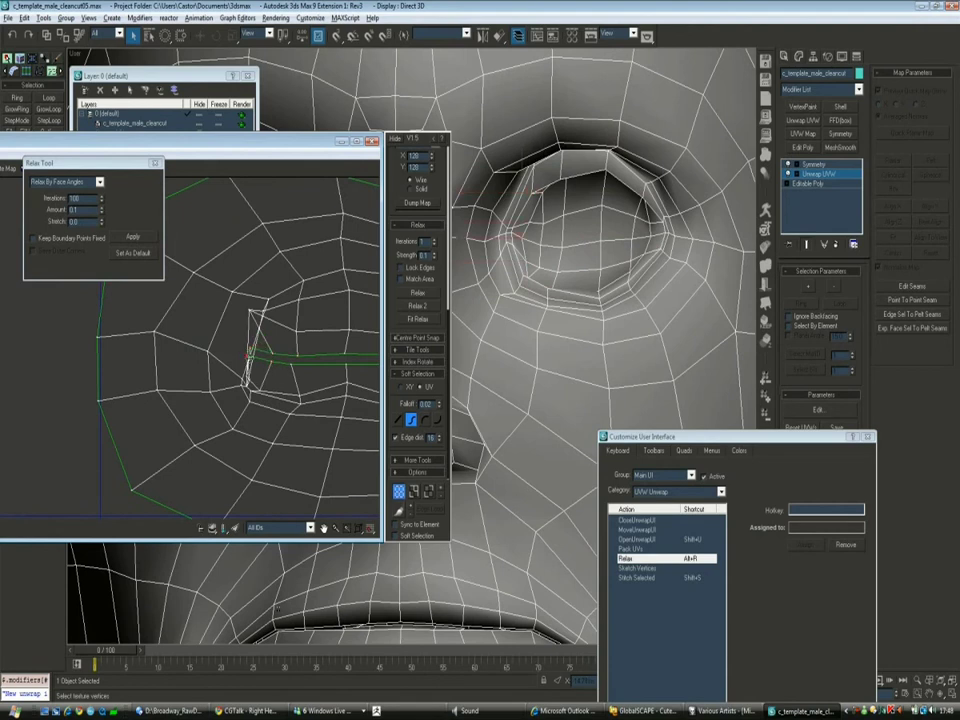
Relax the eyelid vertices around the opening with boundary points fixed, switching the method to Relax By Edge Angles
key(alt+r)
scroll(333, 356, down, 2)
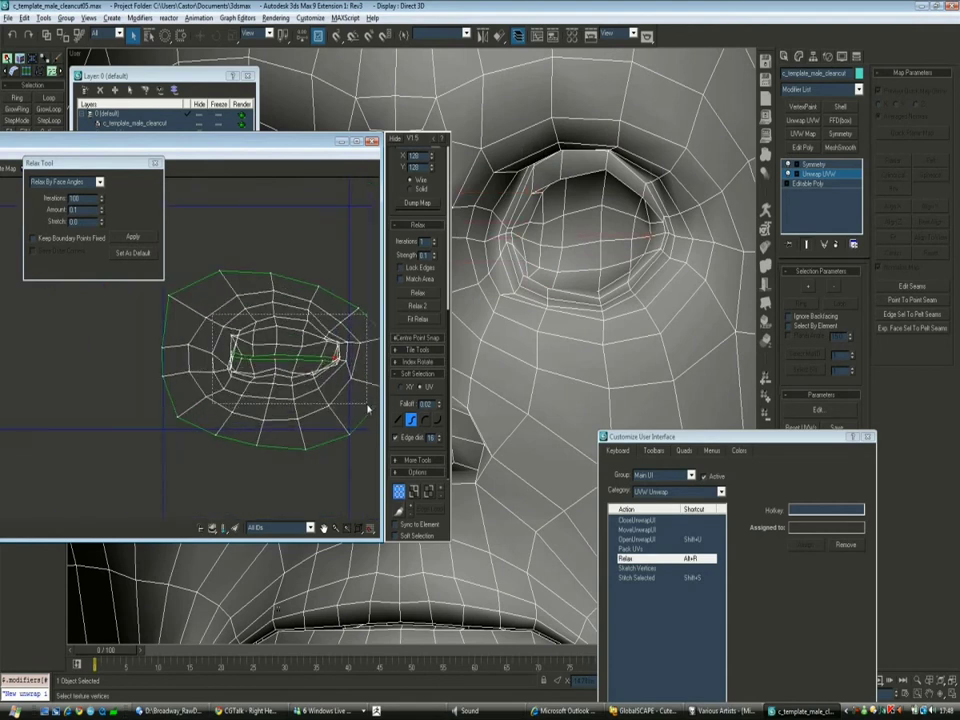
click(34, 238)
scroll(192, 282, up, 3)
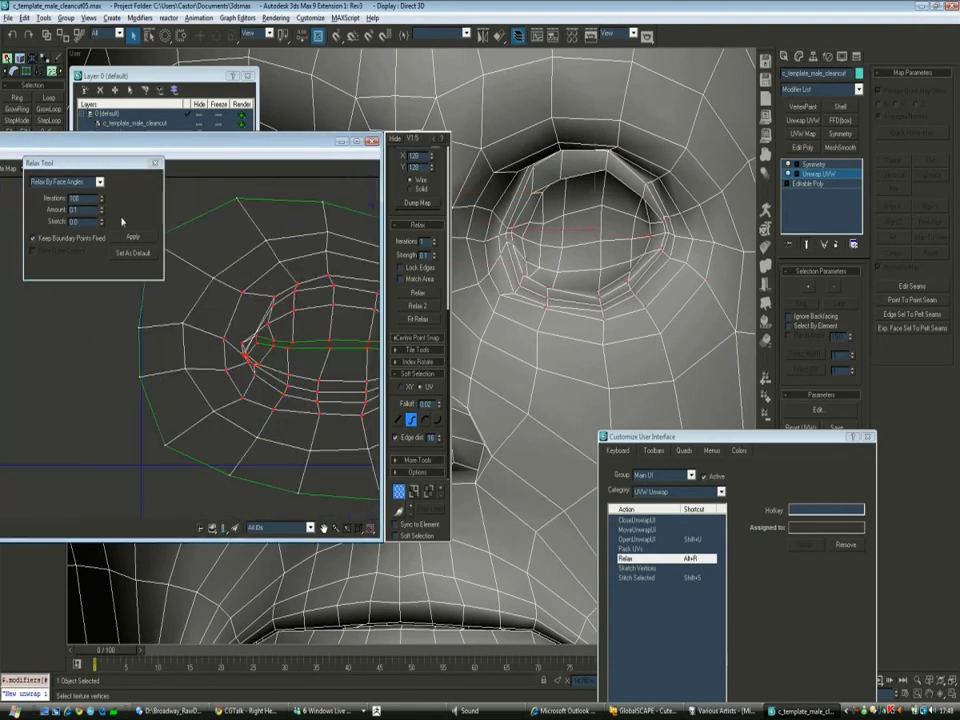
click(80, 181)
click(60, 192)
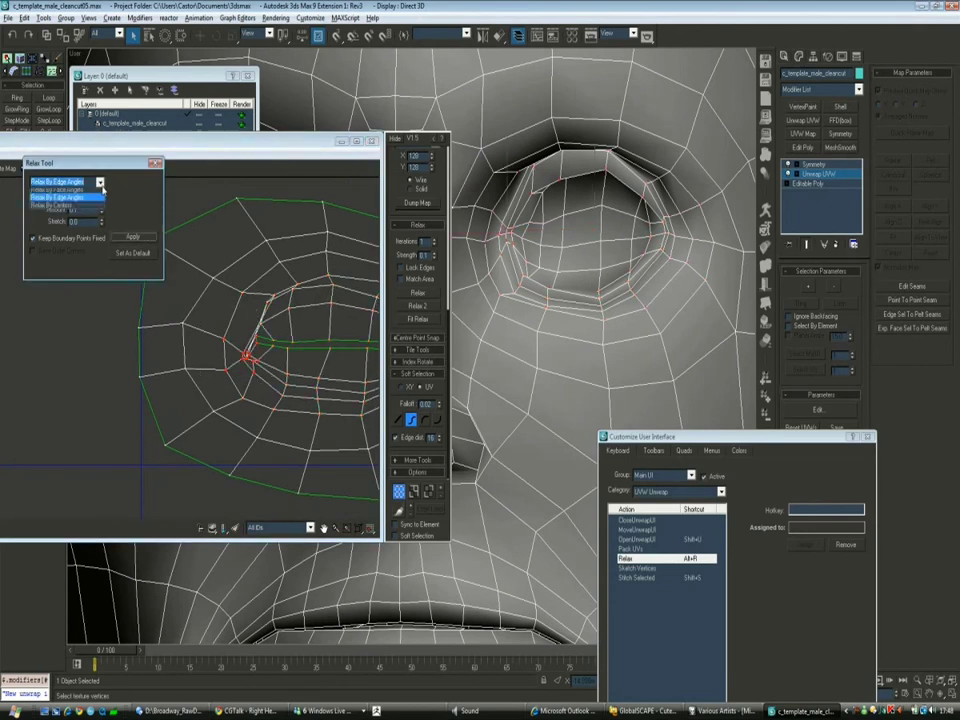
Relax the inner-corner and upper-eyelid vertices by face angles with the boundary points free to move
middle_drag(174, 249, 240, 267)
click(290, 292)
click(34, 238)
click(133, 238)
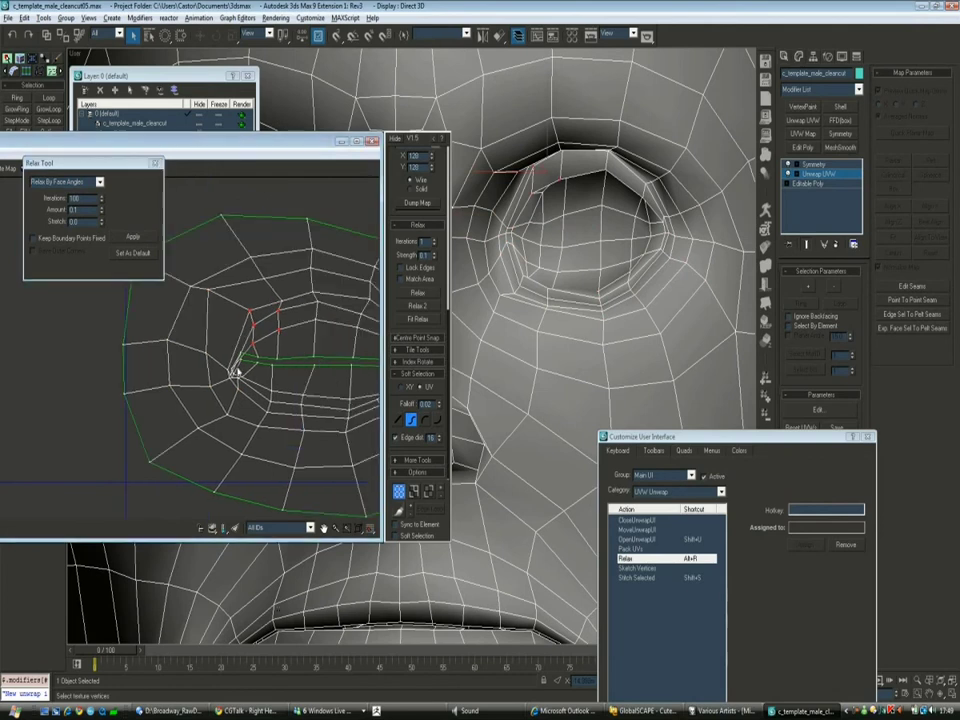
Spread the pinched inner-corner eye vertices using a 0.01 soft selection falloff and Relax By Centers with fixed boundary points
click(394, 536)
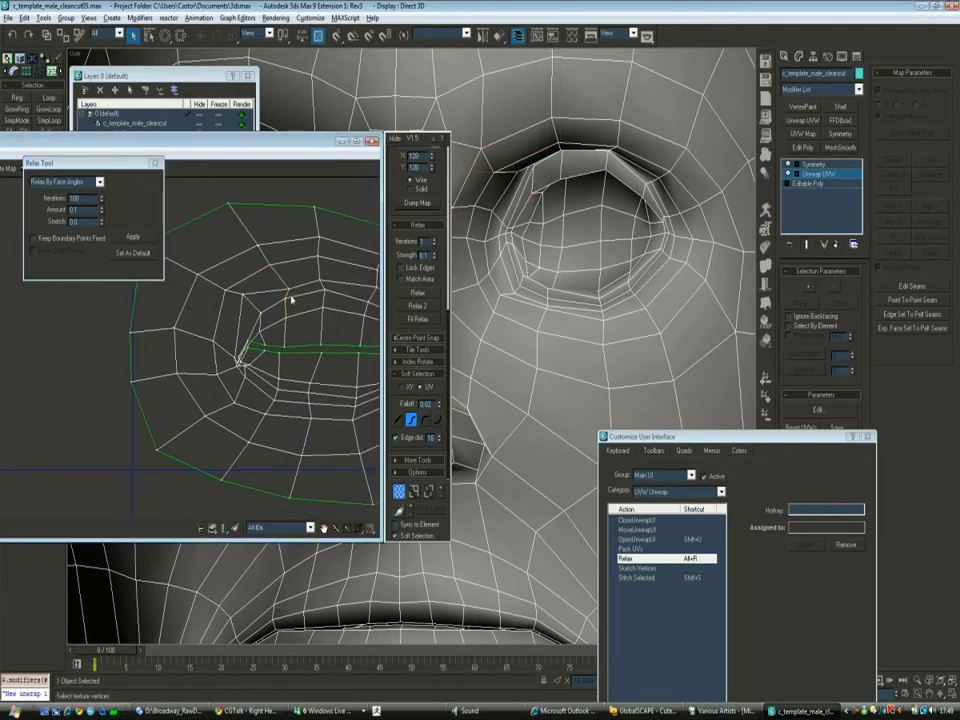
drag(250, 368, 242, 340)
click(99, 181)
click(60, 207)
scroll(332, 360, up, 2)
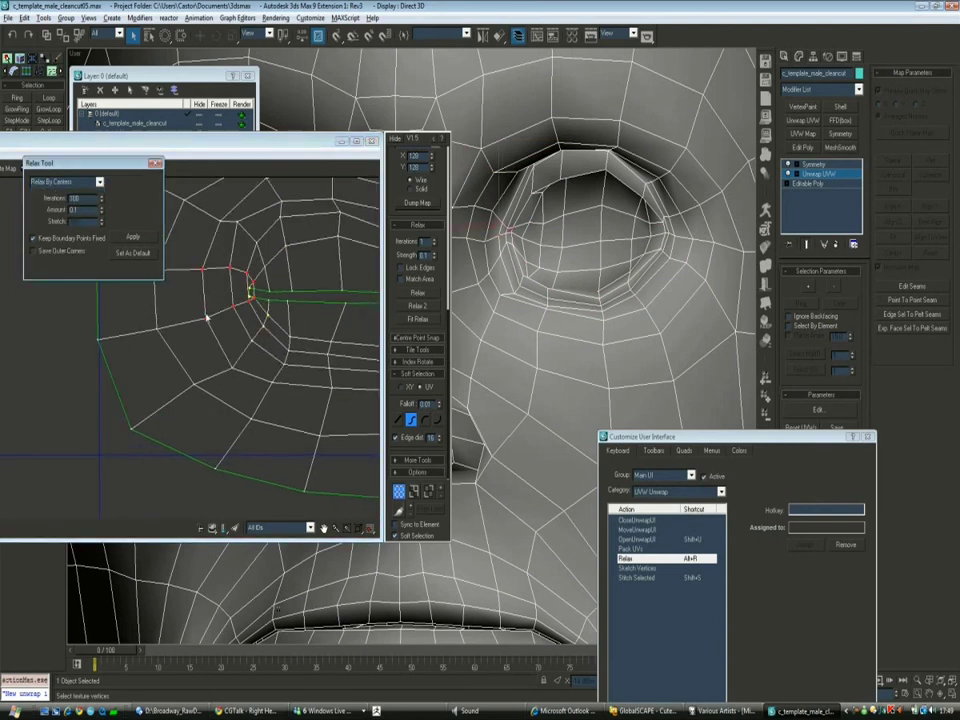
drag(214, 274, 222, 307)
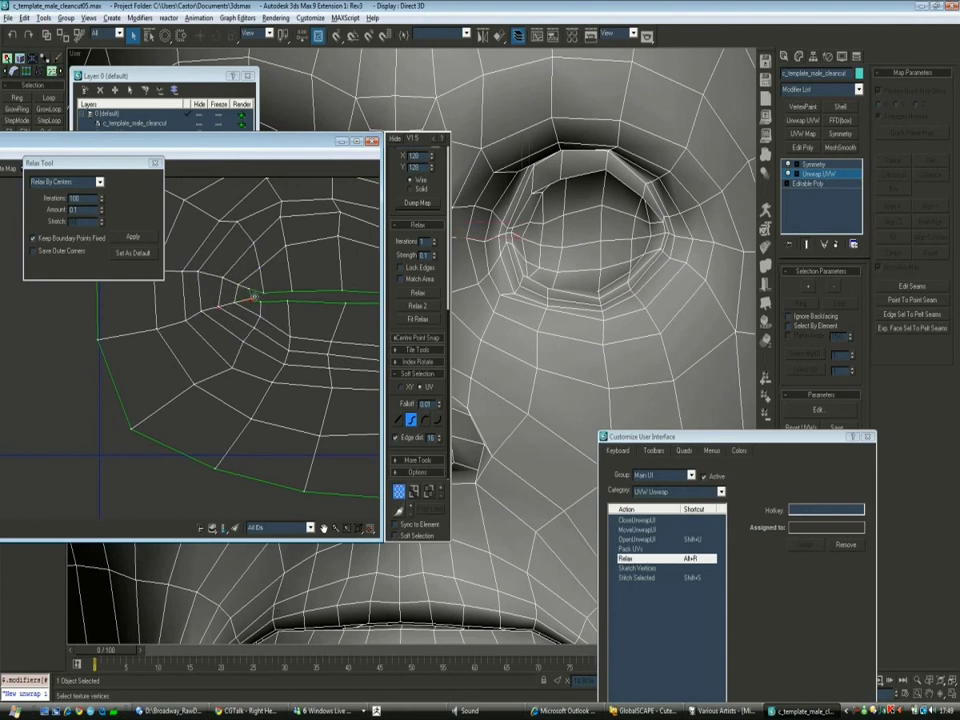
Relax the pinched outer-corner eye vertices by centers so their rows fan out toward the shell's edge
scroll(129, 343, down, 3)
scroll(232, 322, up, 3)
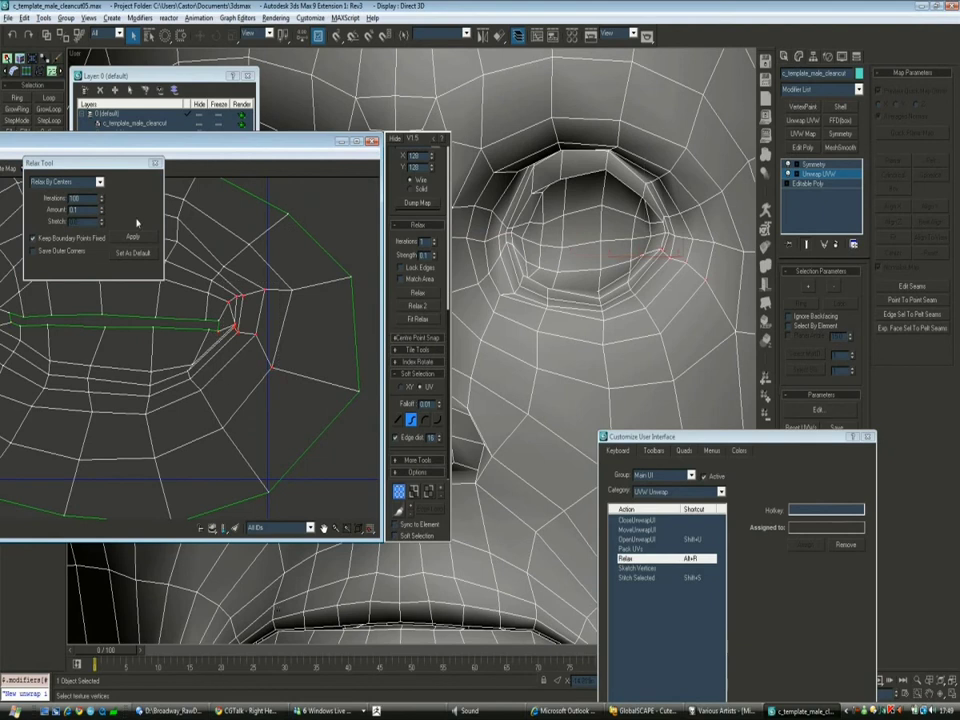
key(alt+r)
key(alt+r)
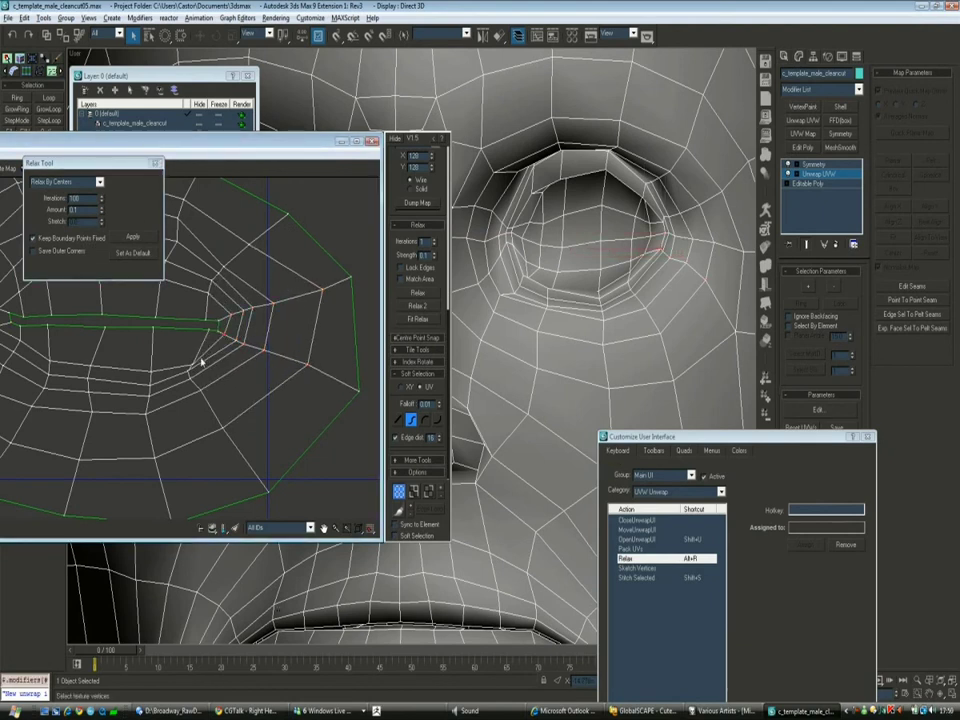
Relax the lower-eyelid vertex columns by centers from the outer corner to the inner corner
key(alt+r)
key(alt+r)
key(alt+r)
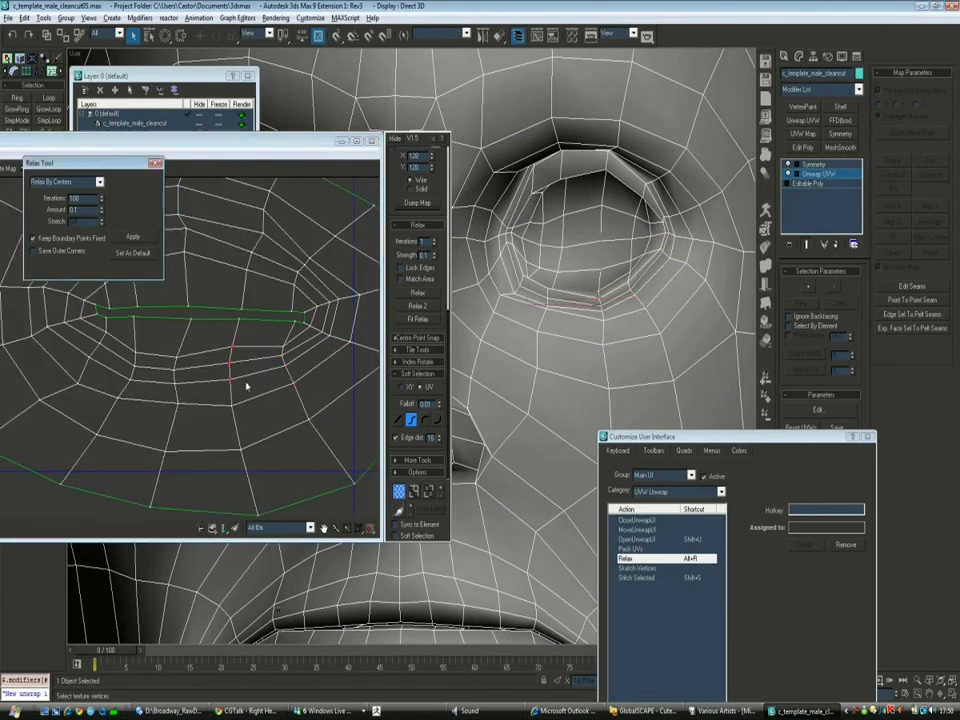
key(alt+r)
key(alt+r)
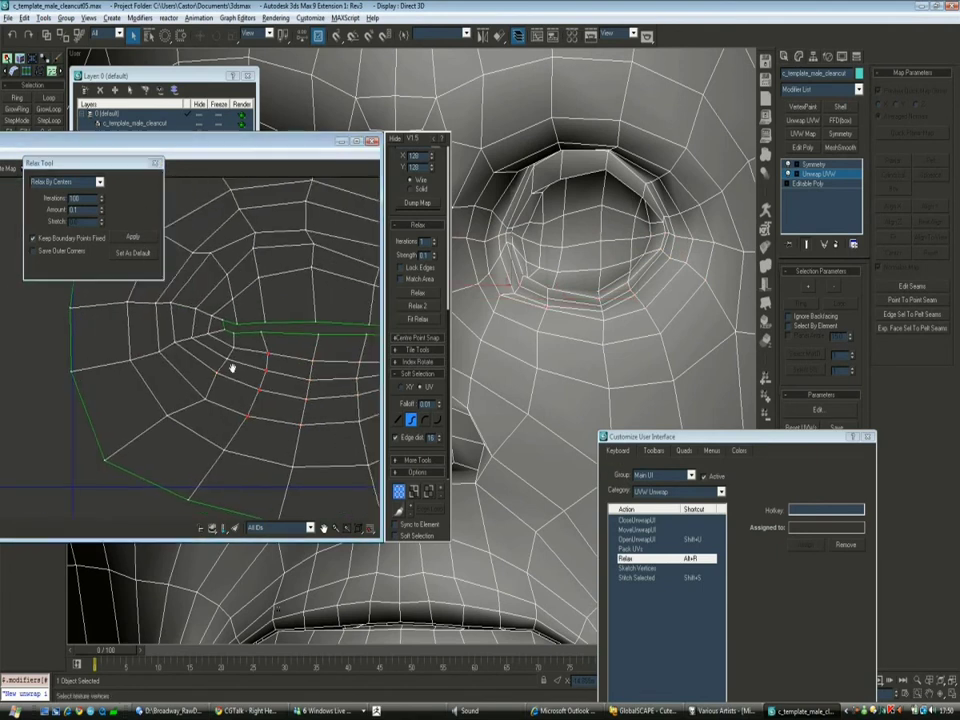
key(alt+r)
key(alt+r)
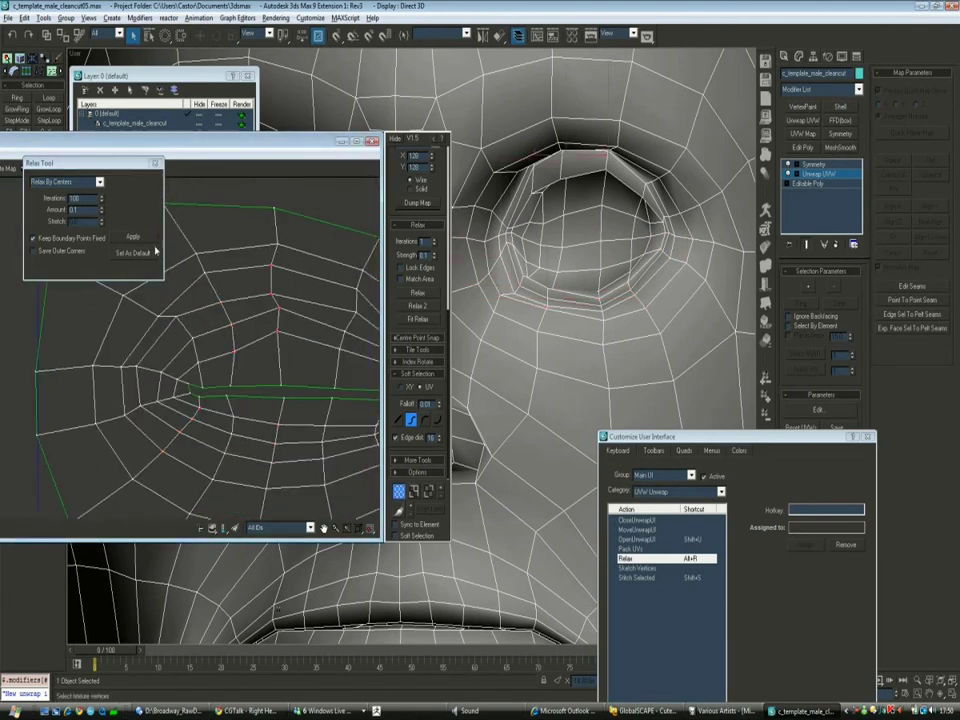
Relax the upper-eyelid vertex columns by centers, evening out the rows near both eye corners
click(128, 241)
key(alt+r)
key(alt+r)
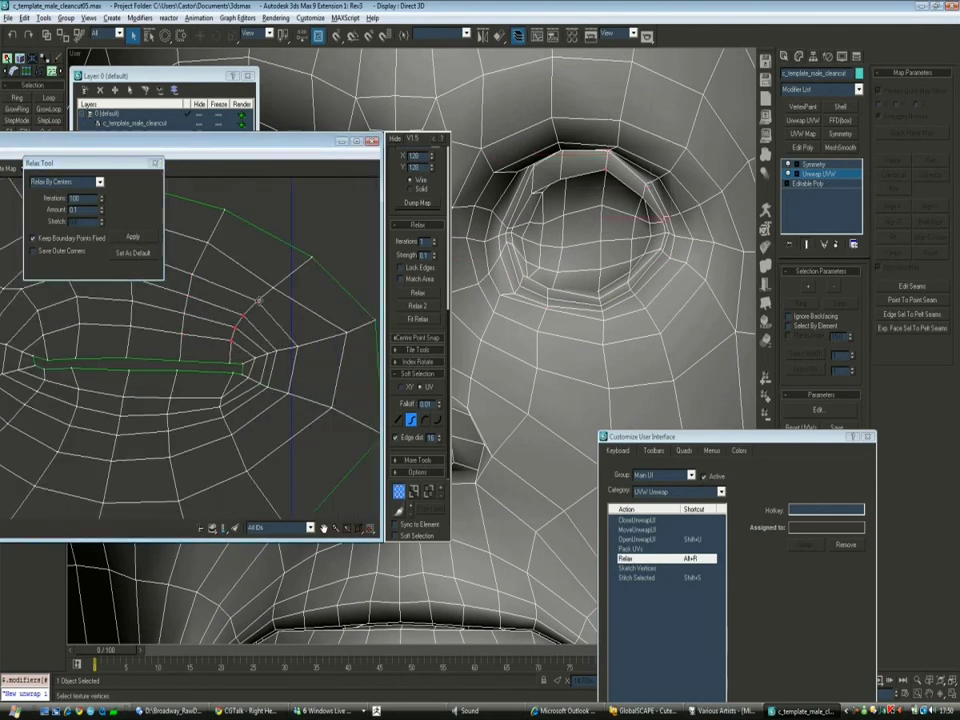
scroll(244, 332, up, 3)
middle_drag(207, 323, 257, 321)
key(alt+r)
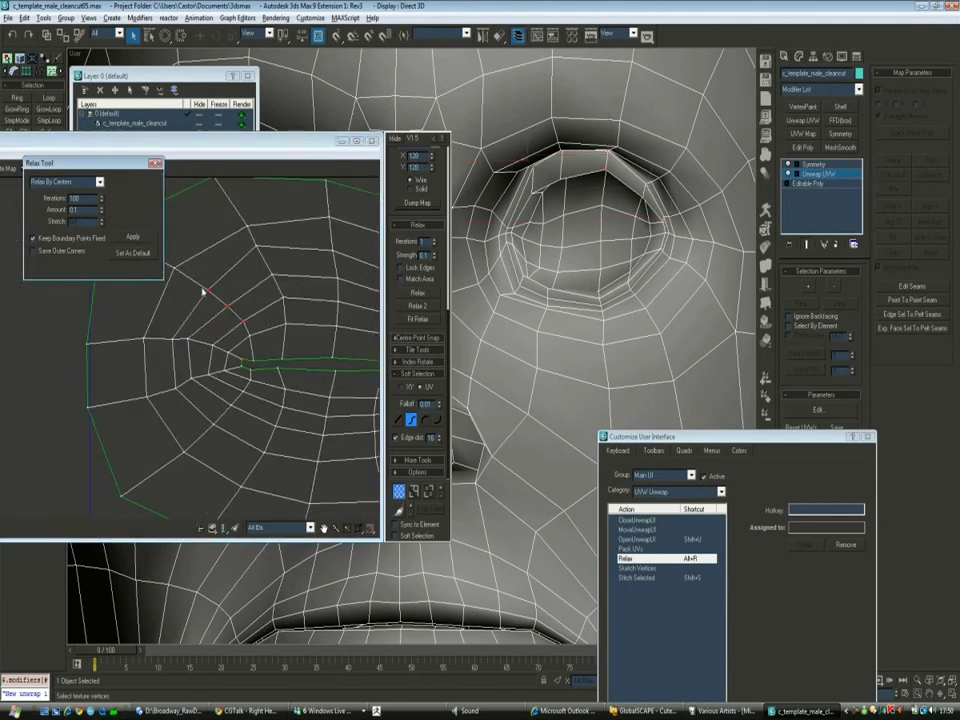
Even out the lower-eyelid vertices near the eye corner and select the upper-lid face strip on the model to locate its UVs
scroll(312, 293, down, 2)
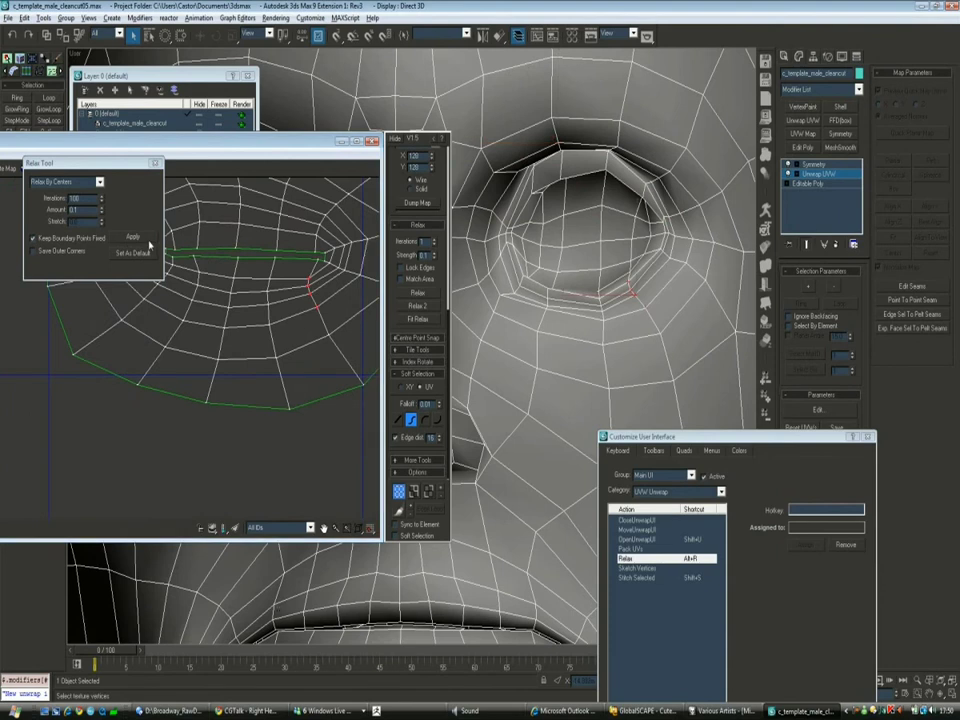
click(315, 290)
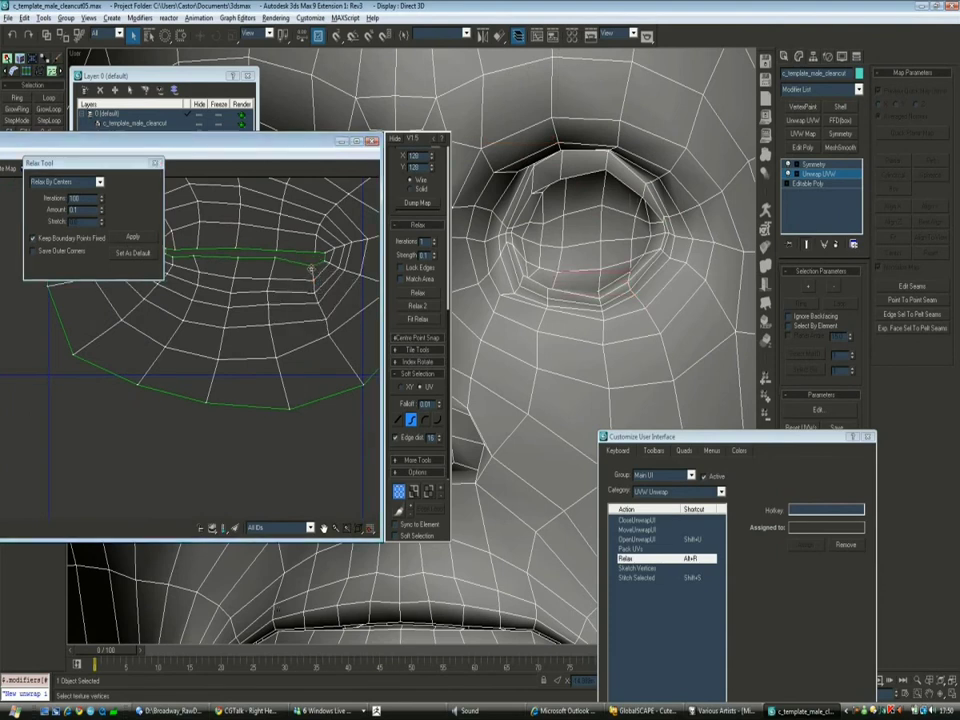
key(3)
scroll(600, 250, up, 2)
click(612, 238)
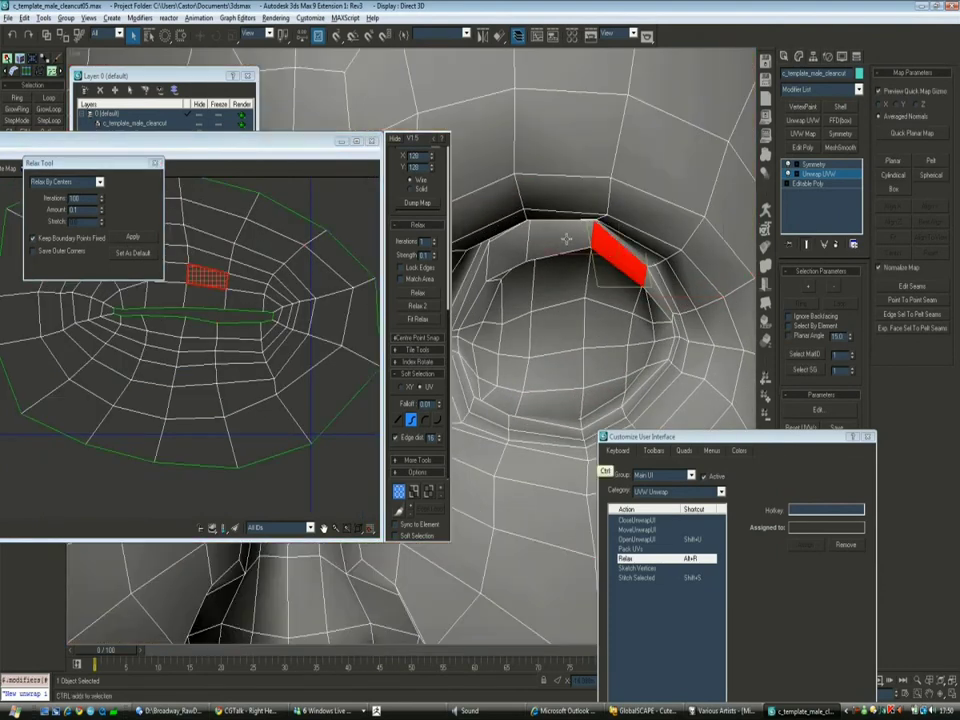
scroll(648, 262, up, 2)
ctrl+click(647, 260)
key(alt+r)
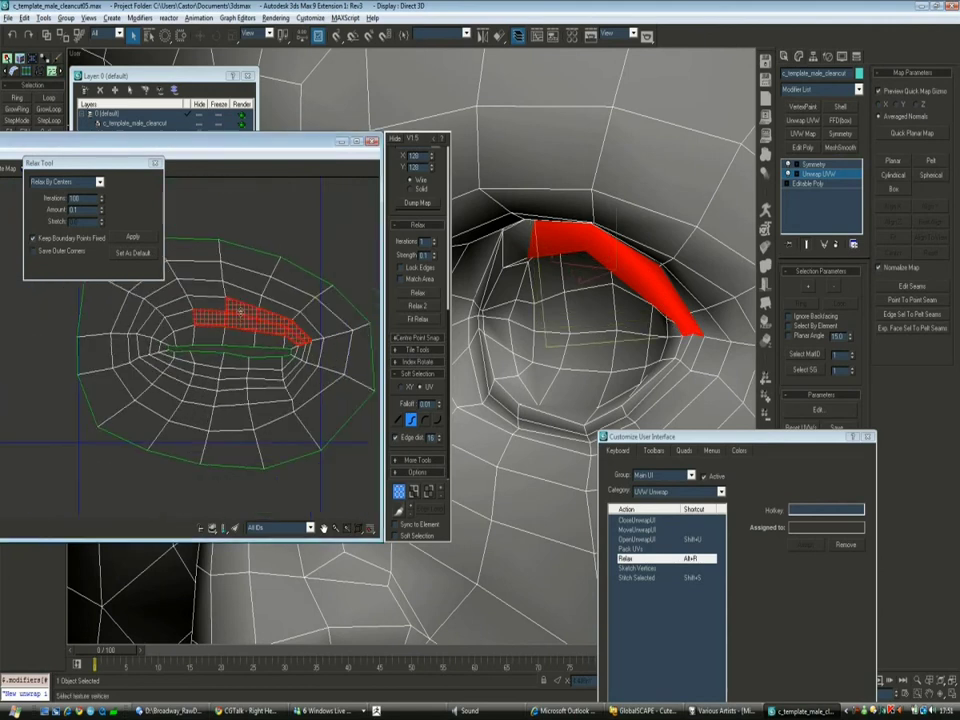
Reposition the vertices in the eye shell's outer rows, mainly below the lower lid, to even their spacing
key(1)
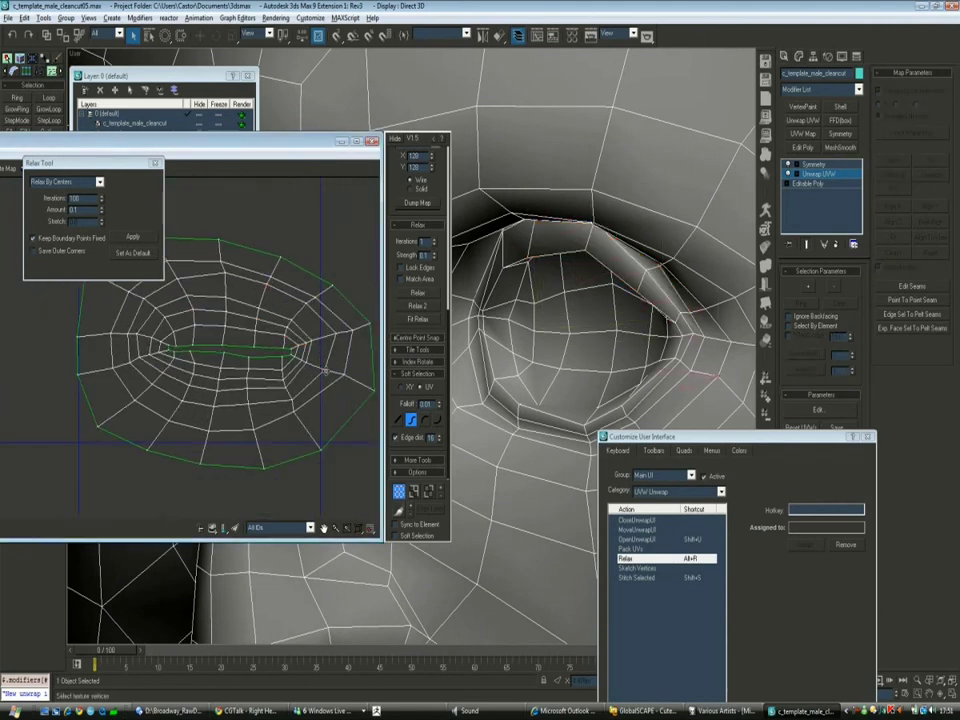
middle_drag(100, 200, 155, 263)
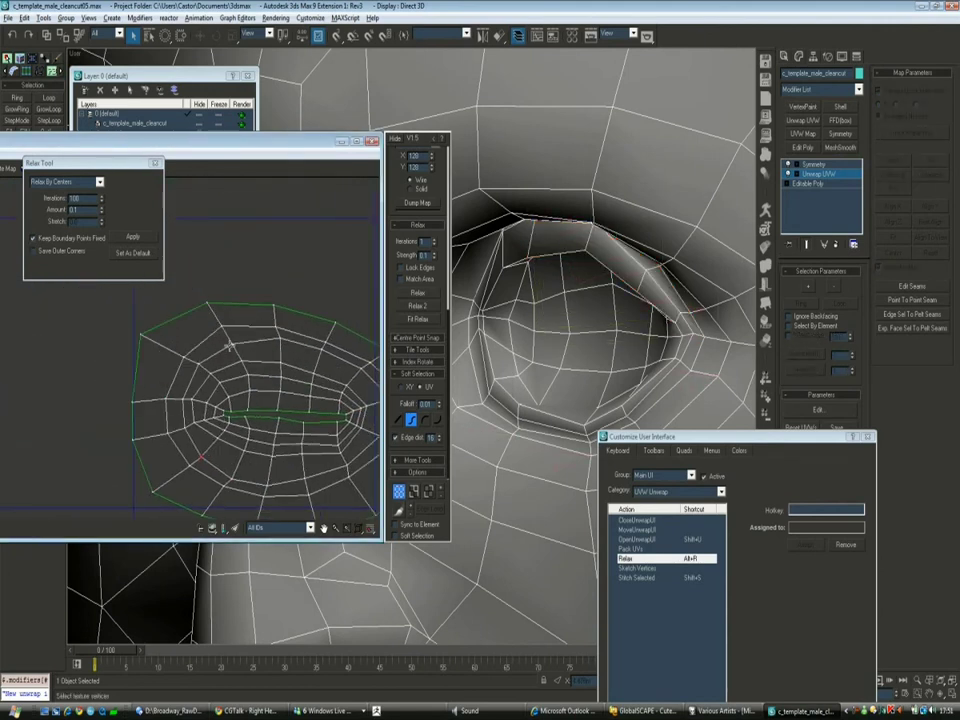
middle_drag(215, 487, 250, 381)
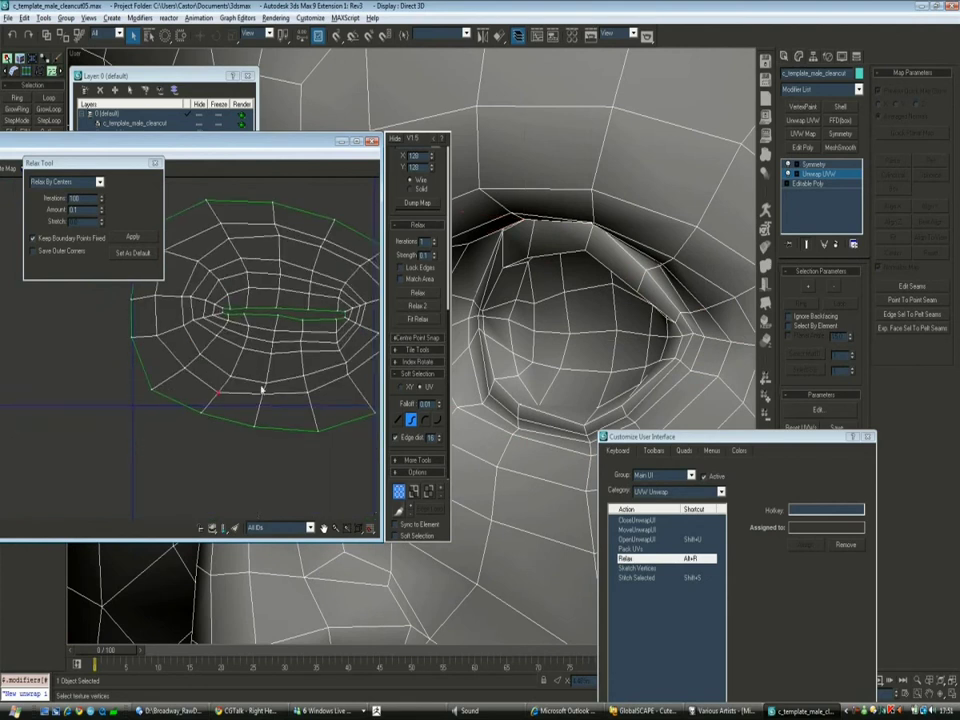
scroll(272, 381, up, 2)
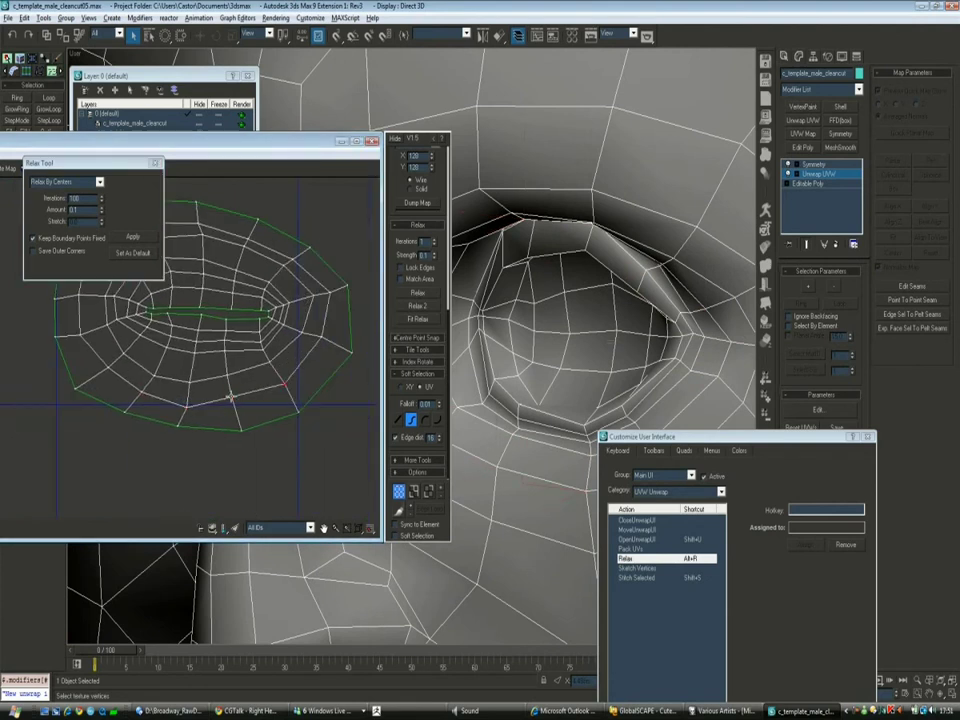
scroll(551, 296, up, 3)
scroll(228, 343, up, 2)
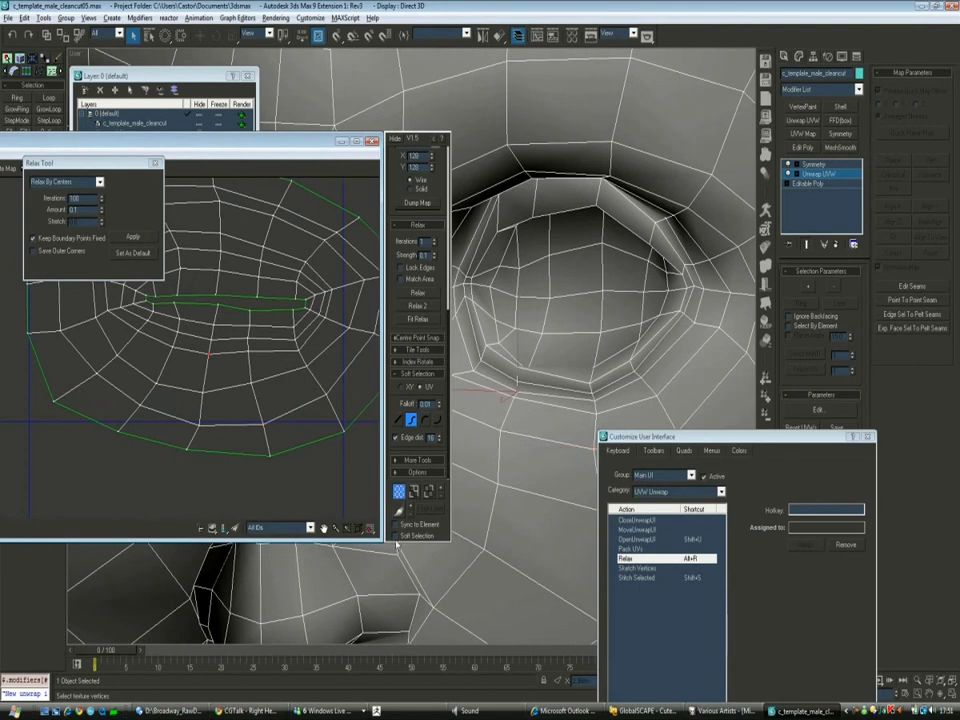
Turn on soft selection and smooth the vertex rows around both eye corners and across the top of the eye shell
scroll(200, 360, up, 2)
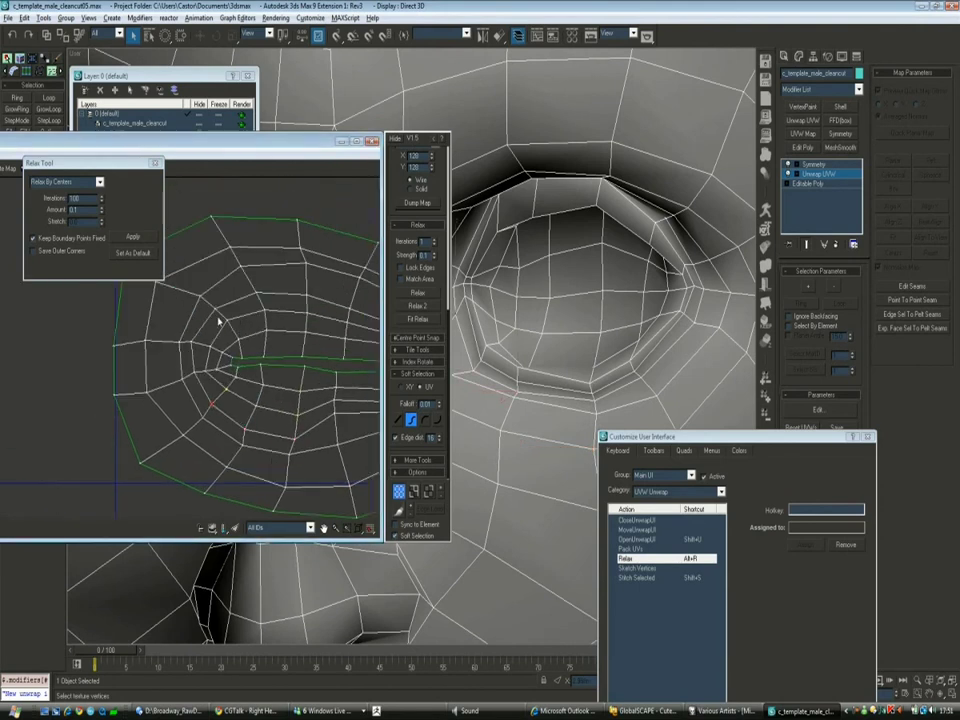
key(alt+r)
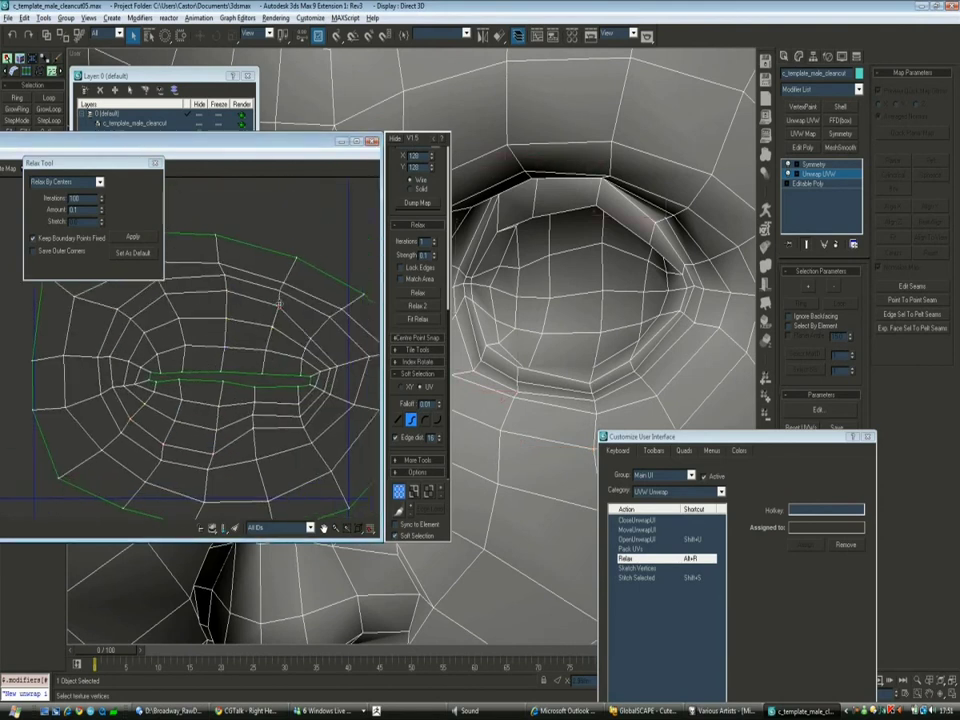
scroll(272, 296, up, 1)
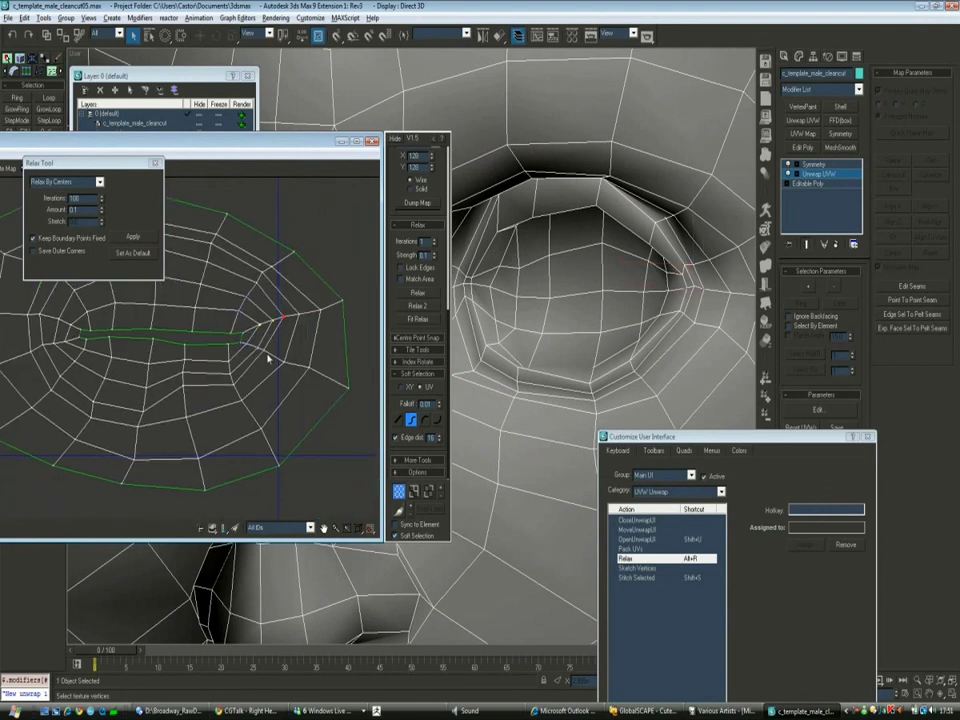
click(255, 417)
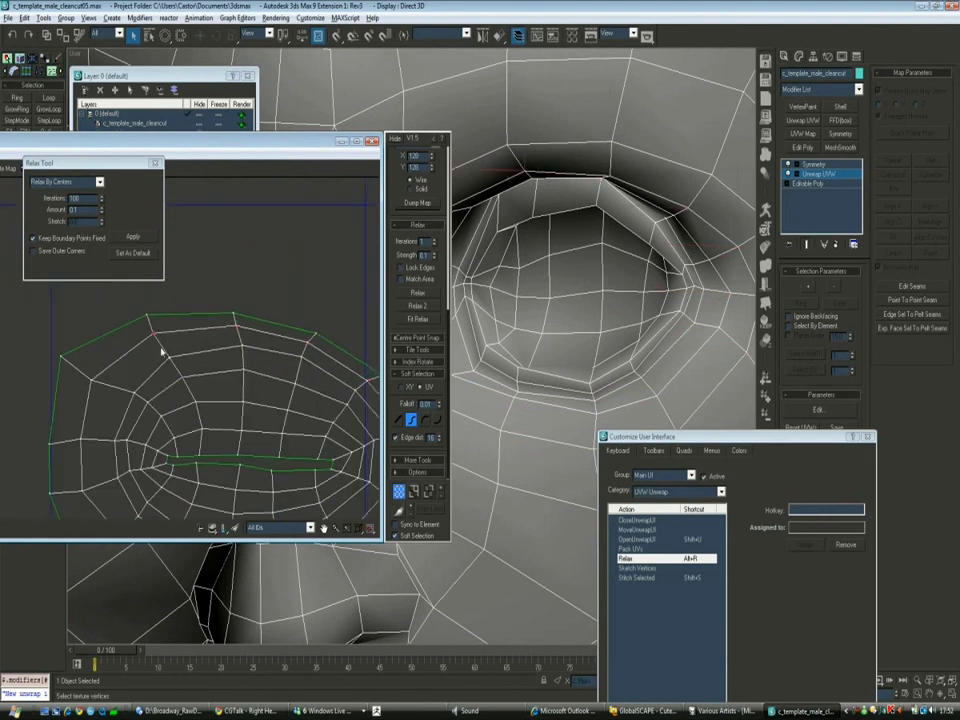
Select all faces of the eye shell and place the shell over the eye opening in the head UVs
scroll(225, 302, up, 2)
key(3)
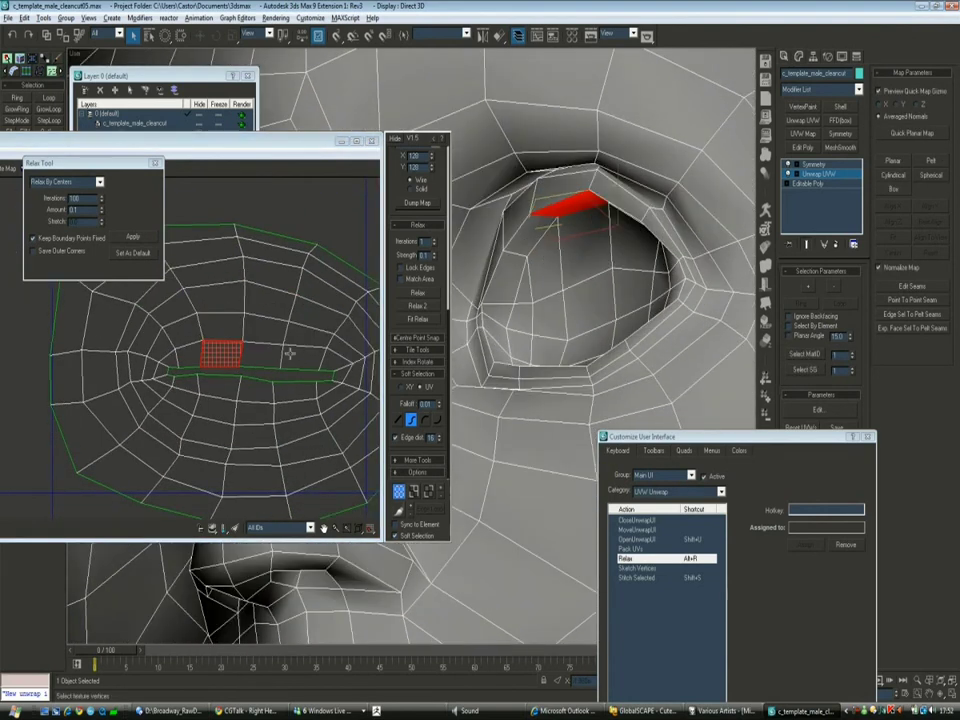
scroll(300, 380, down, 4)
scroll(310, 408, up, 1)
scroll(310, 408, down, 3)
scroll(253, 375, up, 5)
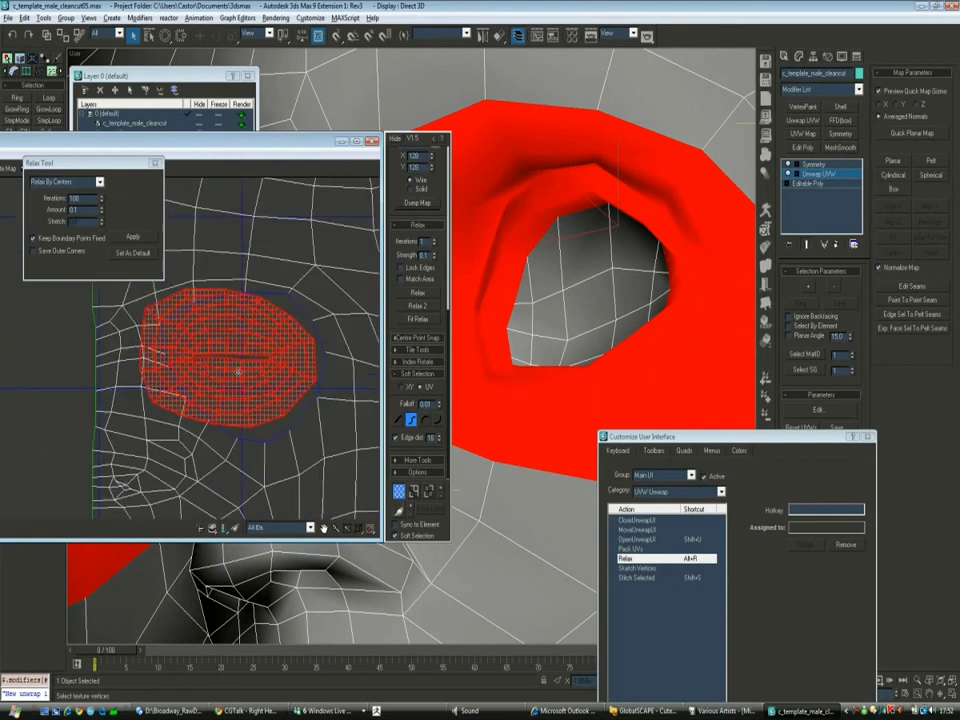
Return to vertex editing, set the relax method to Relax By Face Angles, and save the scene as c_template_male_cleancut06.max
key(1)
scroll(198, 397, up, 1)
click(65, 181)
click(60, 194)
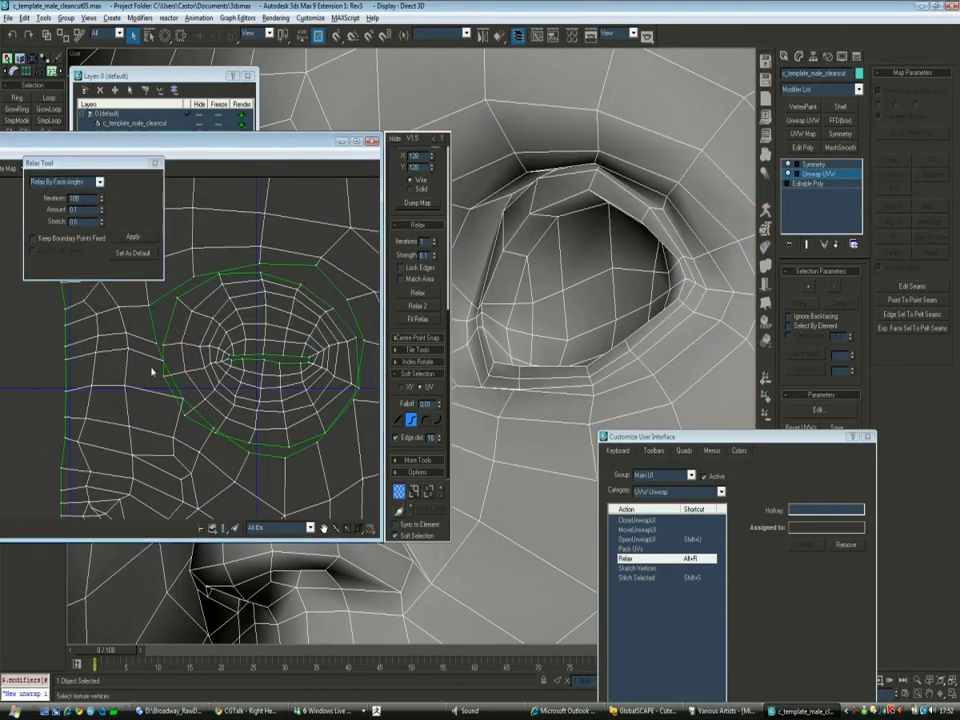
key(alt+f)
click(62, 100)
Weld the eye shell's boundary vertices to the matching vertices around the head shell's eye opening
scroll(188, 386, up, 2)
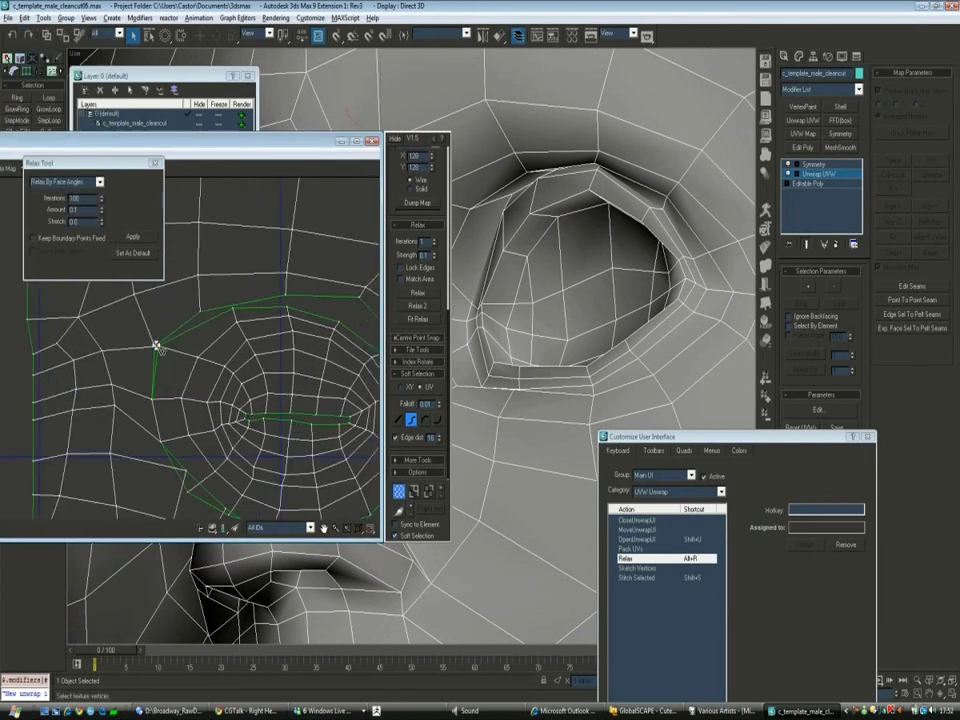
middle_drag(200, 313, 138, 313)
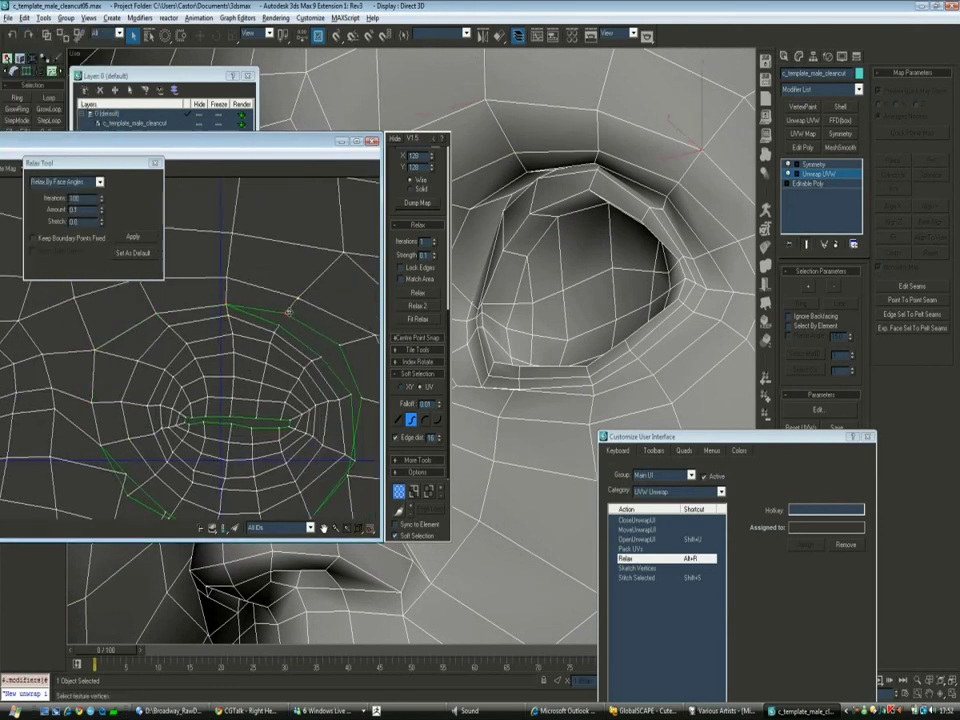
middle_drag(341, 418, 218, 377)
scroll(250, 380, up, 2)
scroll(218, 377, down, 5)
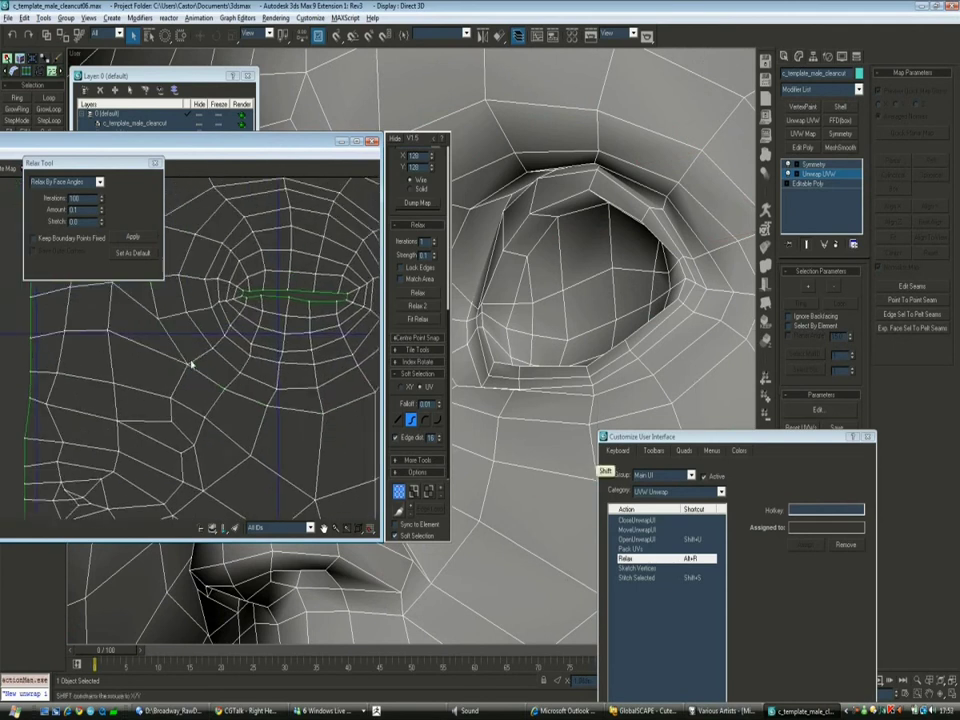
scroll(274, 300, up, 2)
Even out the welded vertices above and beside the eye's outer corner, using soft selection to blend them into the face
middle_drag(274, 300, 290, 314)
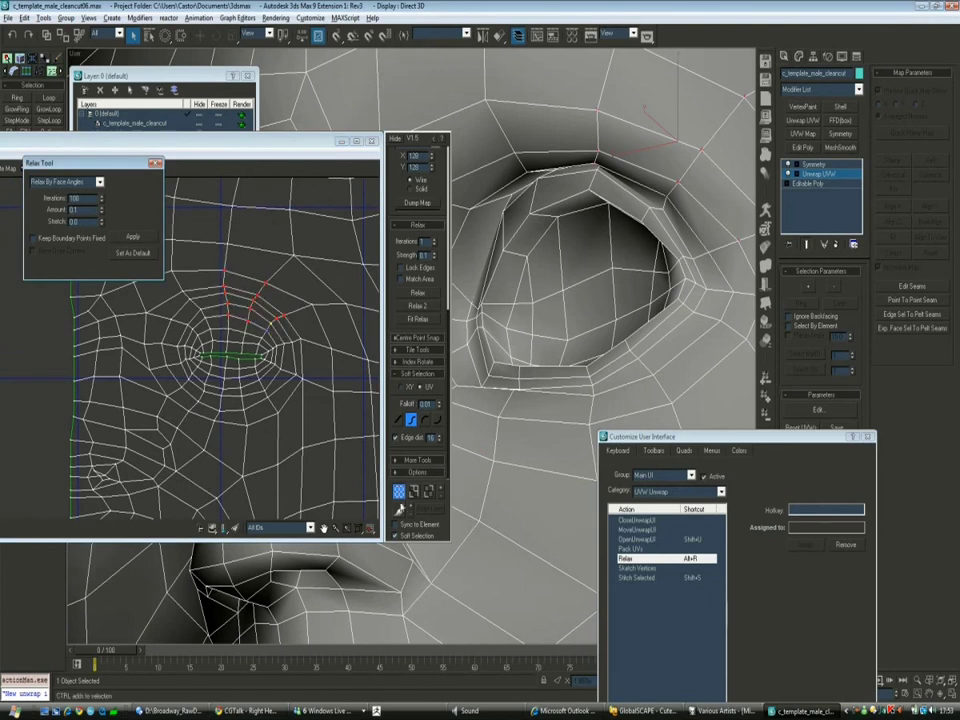
click(227, 262)
click(396, 536)
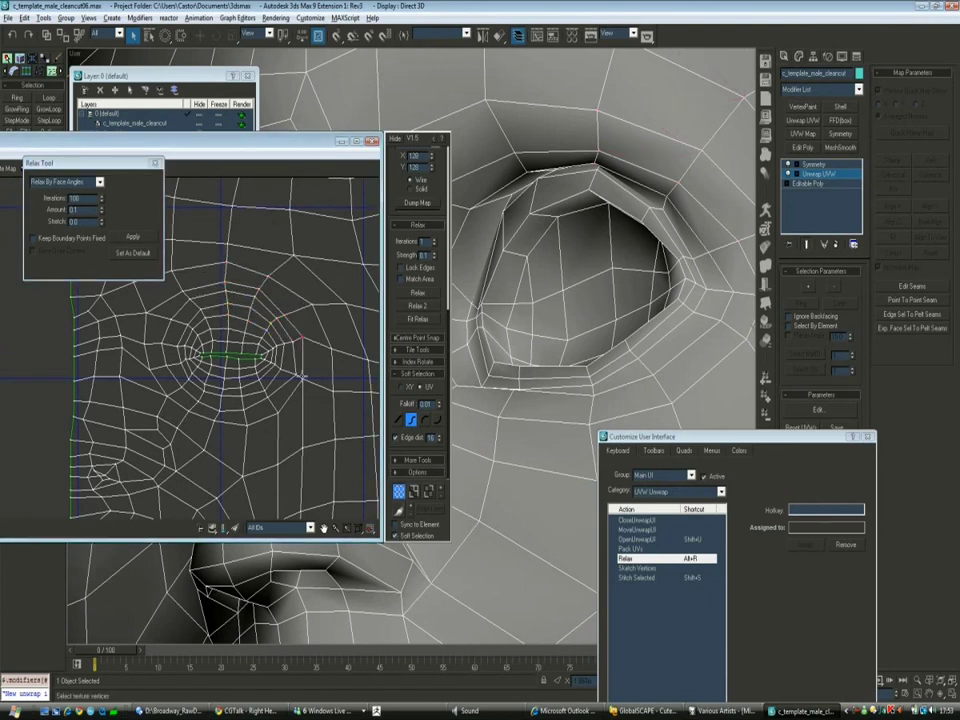
scroll(266, 398, up, 4)
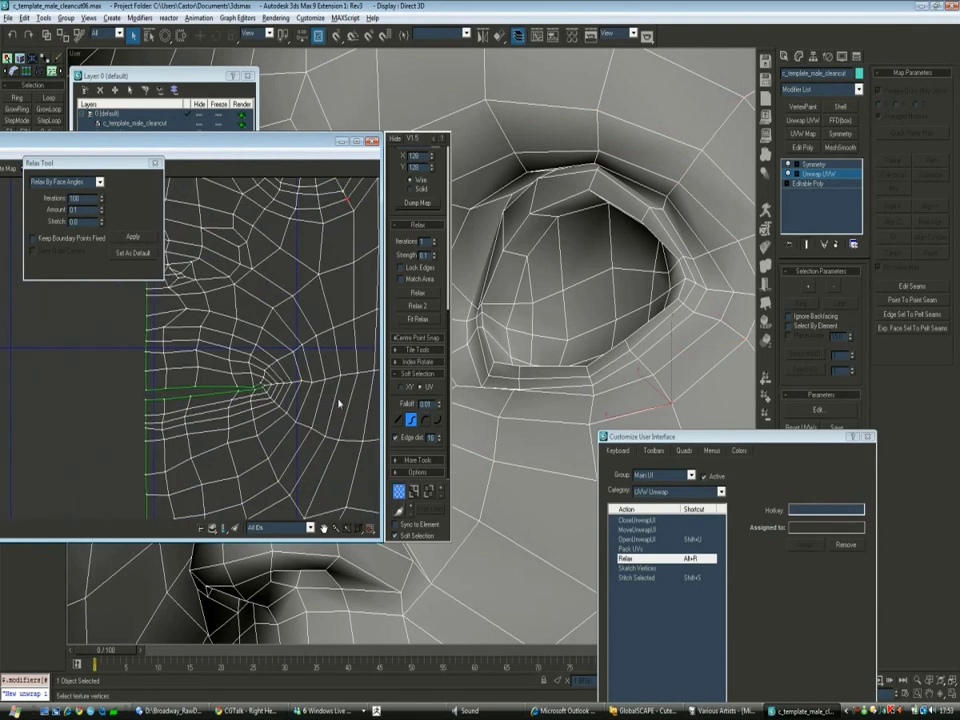
Adjust the boundary vertices along the back edge of the head shell to straighten its outline
scroll(137, 321, down, 3)
scroll(243, 320, up, 5)
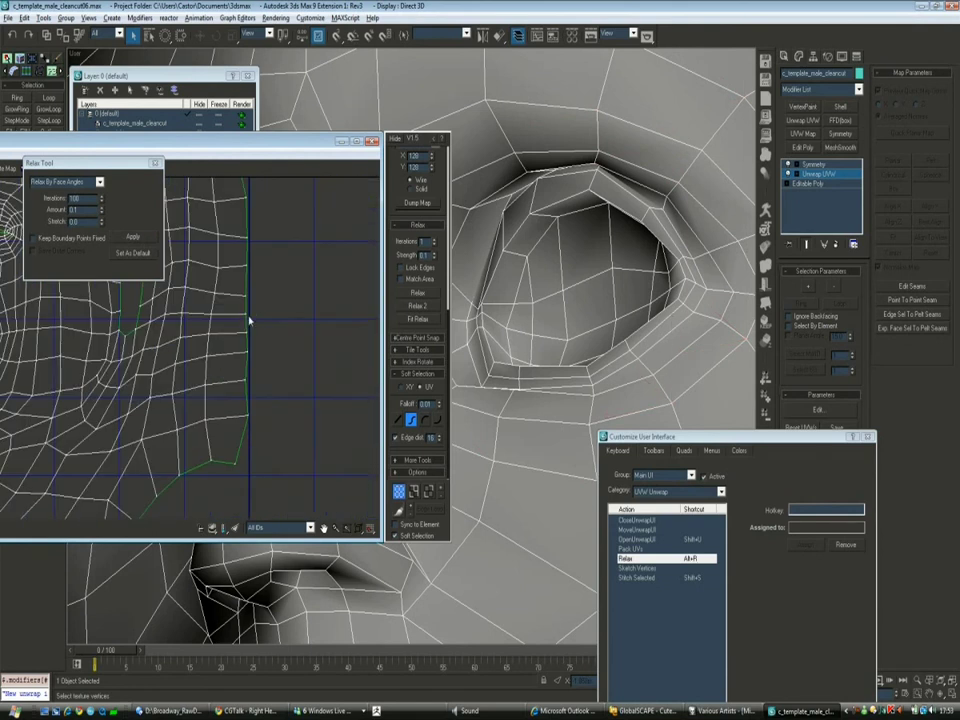
scroll(182, 321, down, 3)
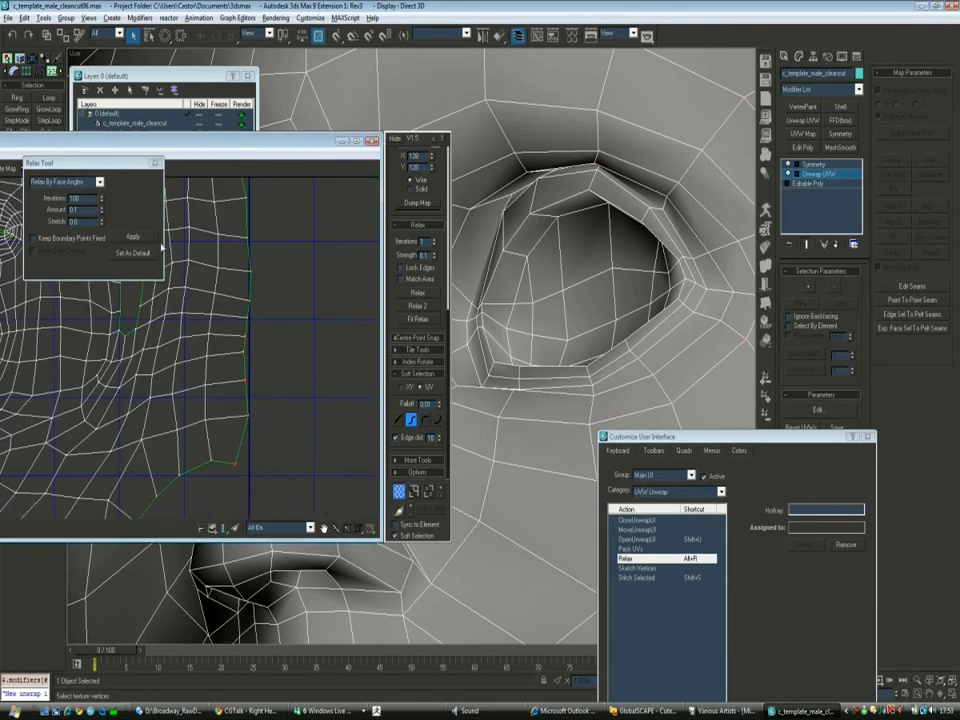
scroll(268, 407, down, 4)
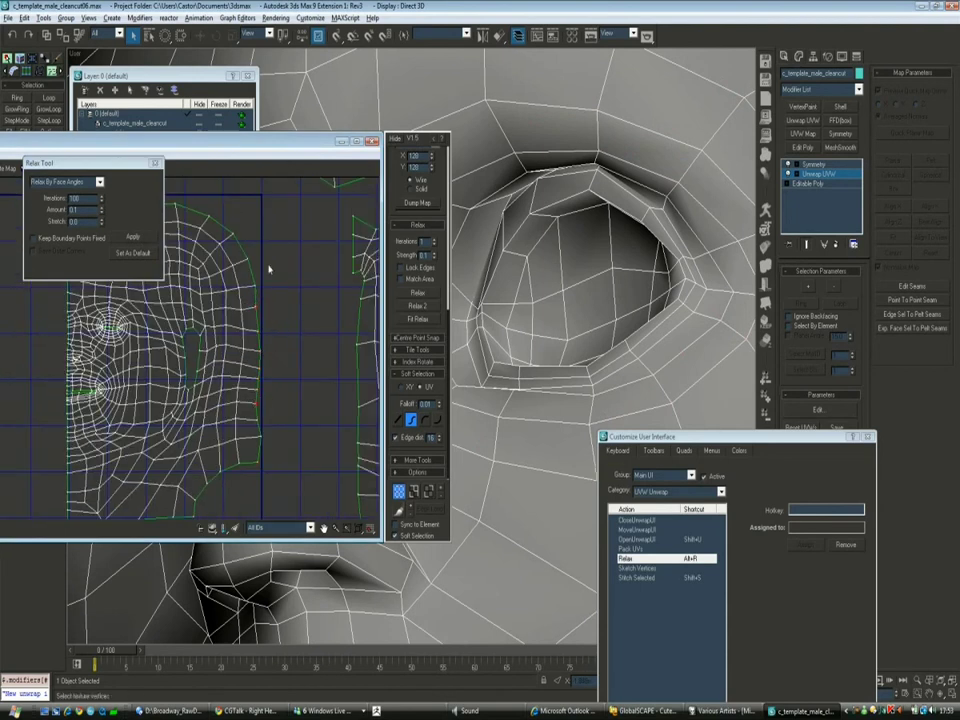
scroll(276, 355, down, 4)
scroll(247, 308, up, 6)
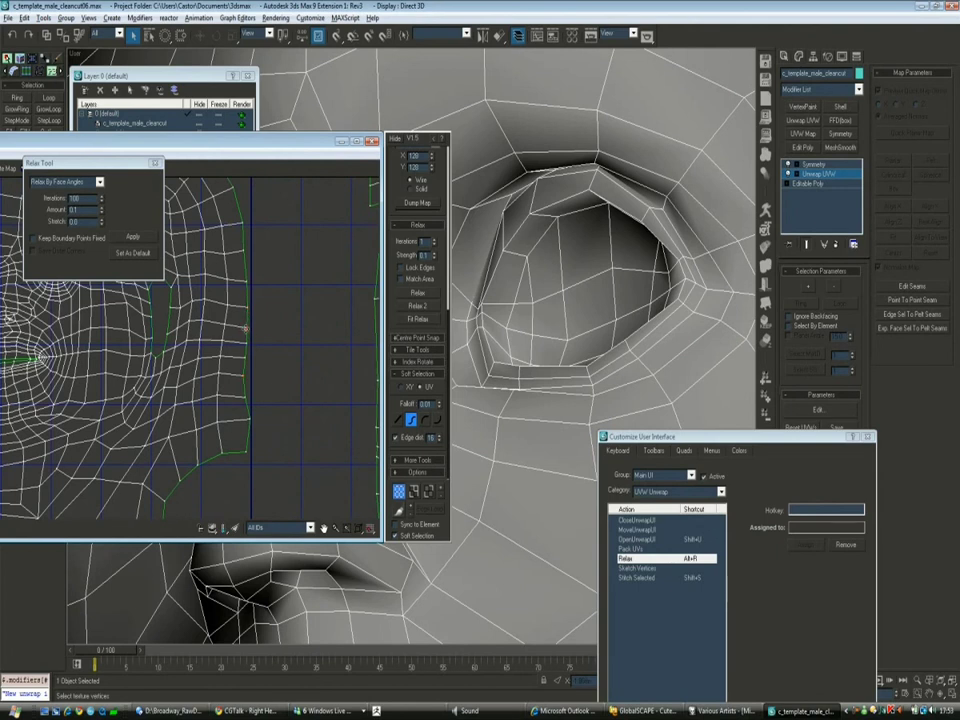
scroll(247, 418, down, 3)
Move the UV editor into full view and align the face's centre-line boundary vertices to U 0.5
middle_drag(280, 340, 249, 454)
drag(383, 135, 600, 120)
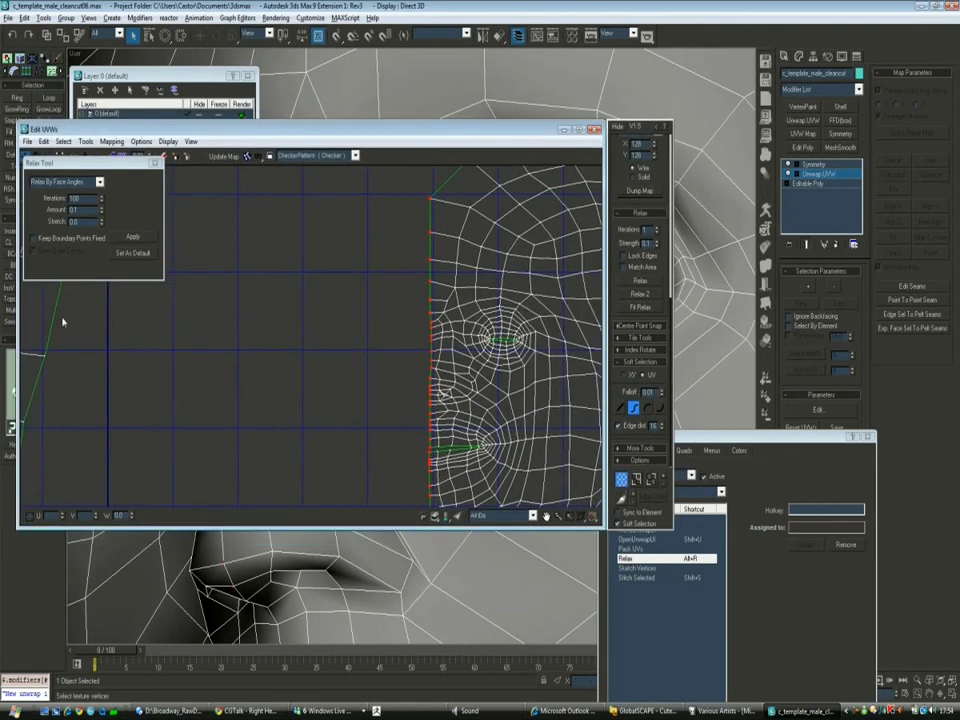
drag(21, 300, 163, 300)
scroll(336, 350, down, 2)
middle_drag(336, 350, 190, 522)
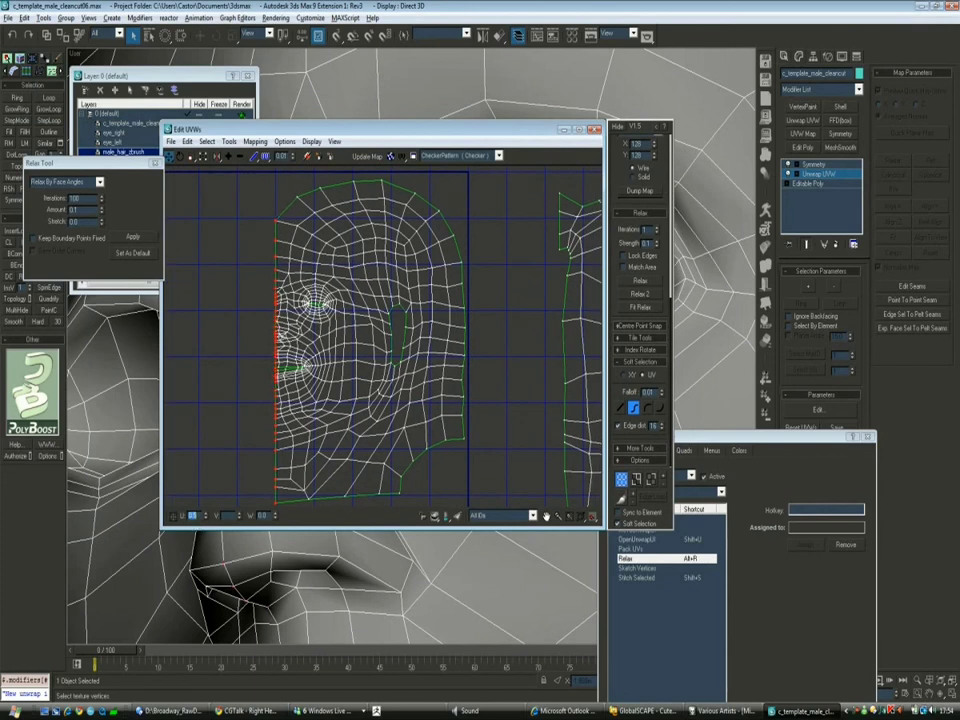
Realign the face's centre-line vertices with soft selection off and save the scene as c_template_male_cleancut07.max
scroll(274, 375, up, 4)
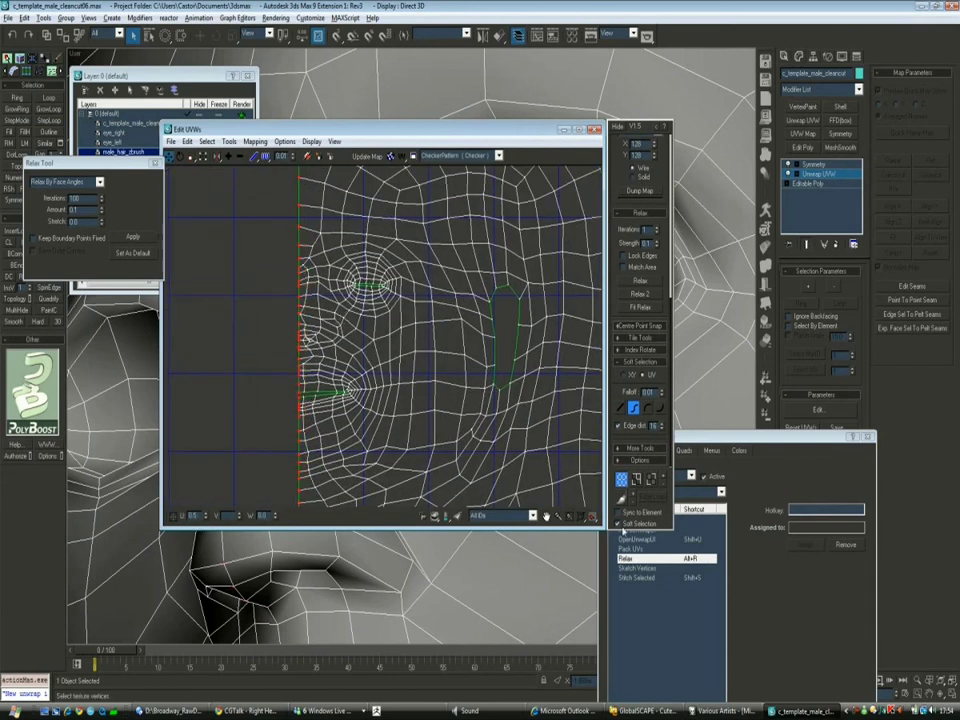
middle_drag(281, 204, 293, 282)
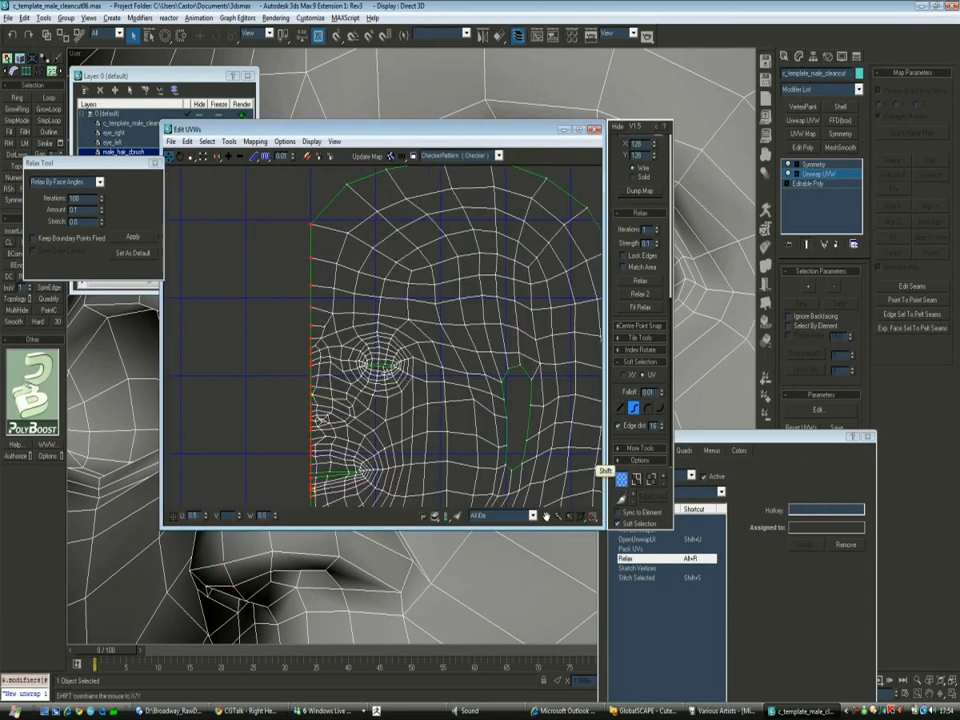
scroll(275, 335, down, 5)
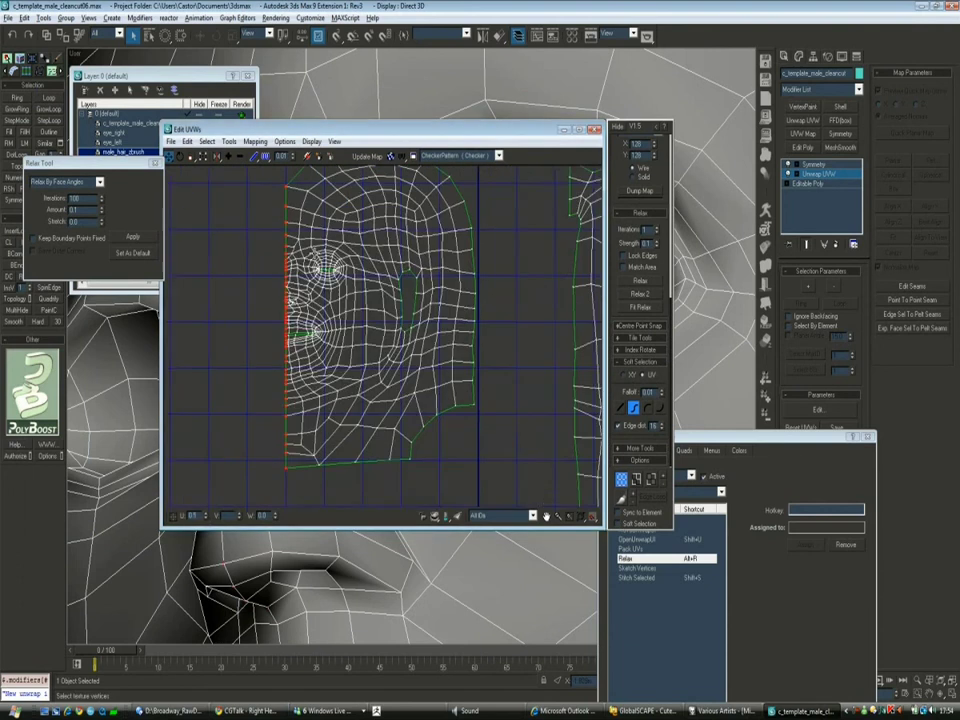
click(16, 18)
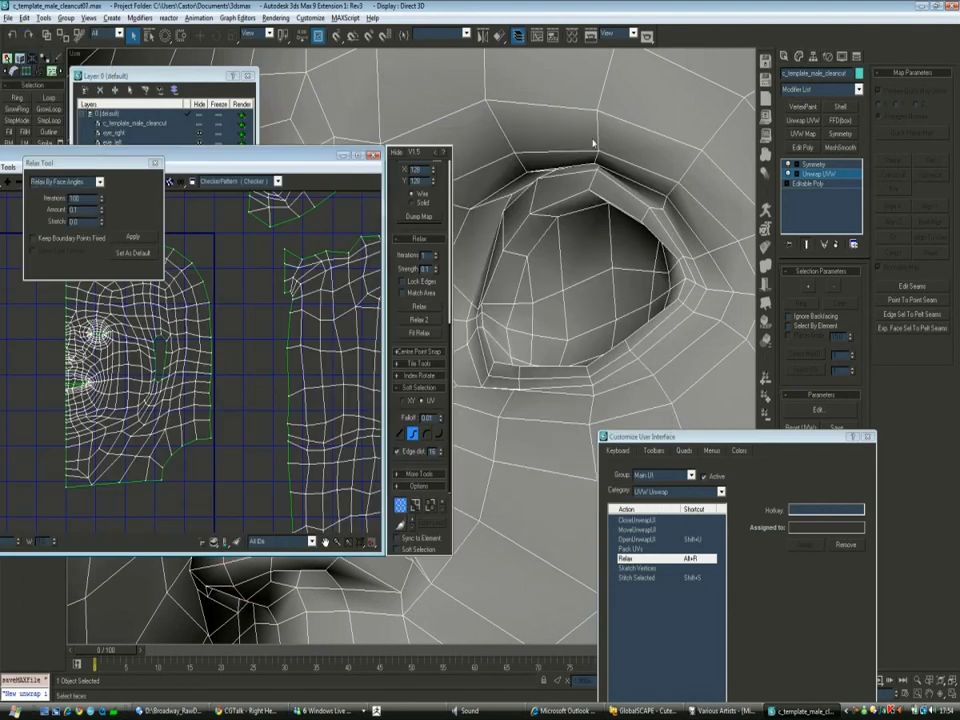
scroll(593, 145, down, 5)
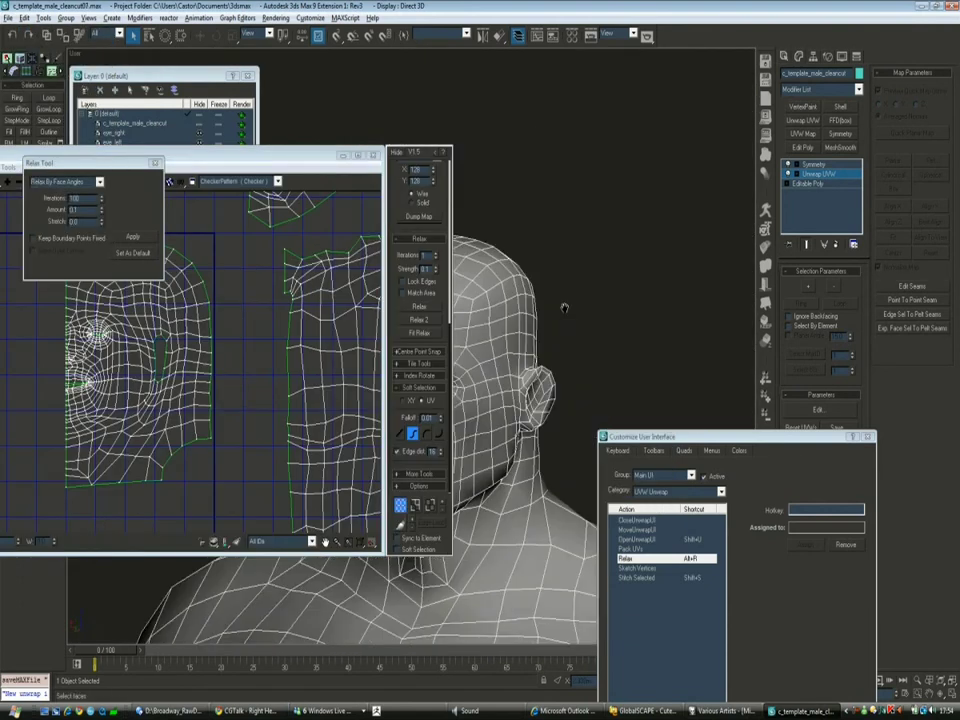